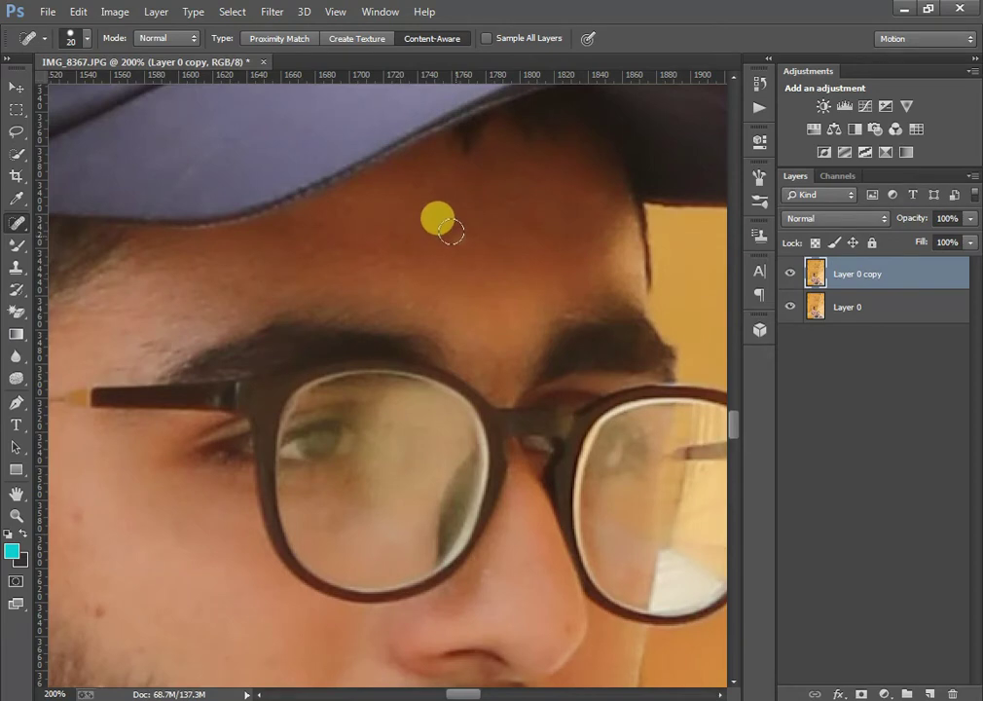
- Remove the small blemishes on the cheek and beneath the nose with the Spot Healing Brush at size 15
scroll(136, 334, "down", 3)
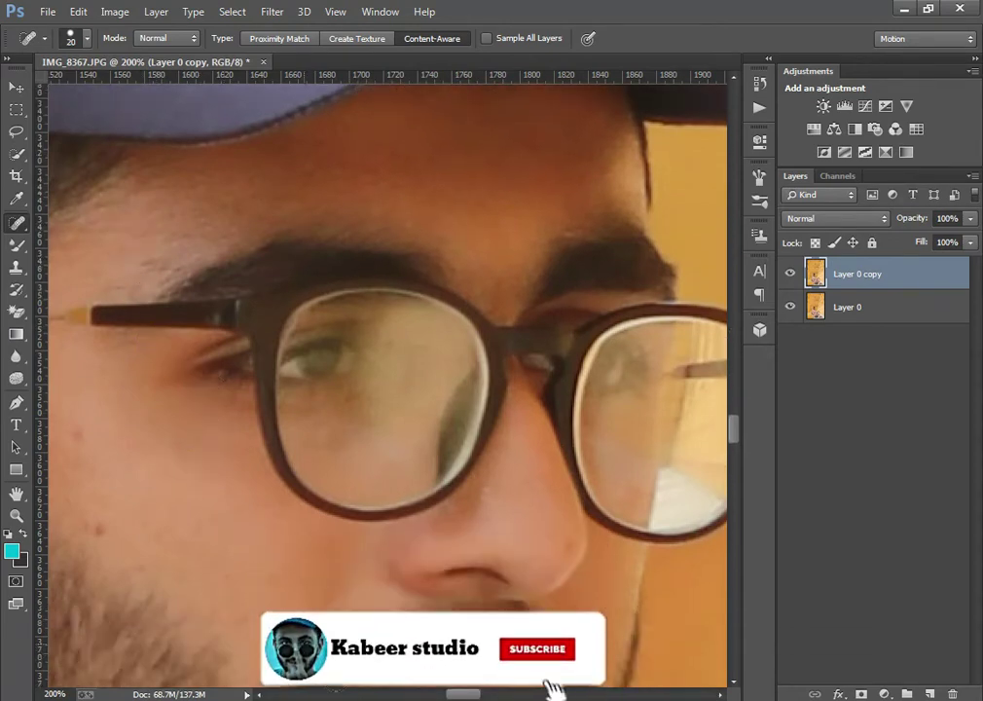
left_click_drag(467, 695, 442, 694)
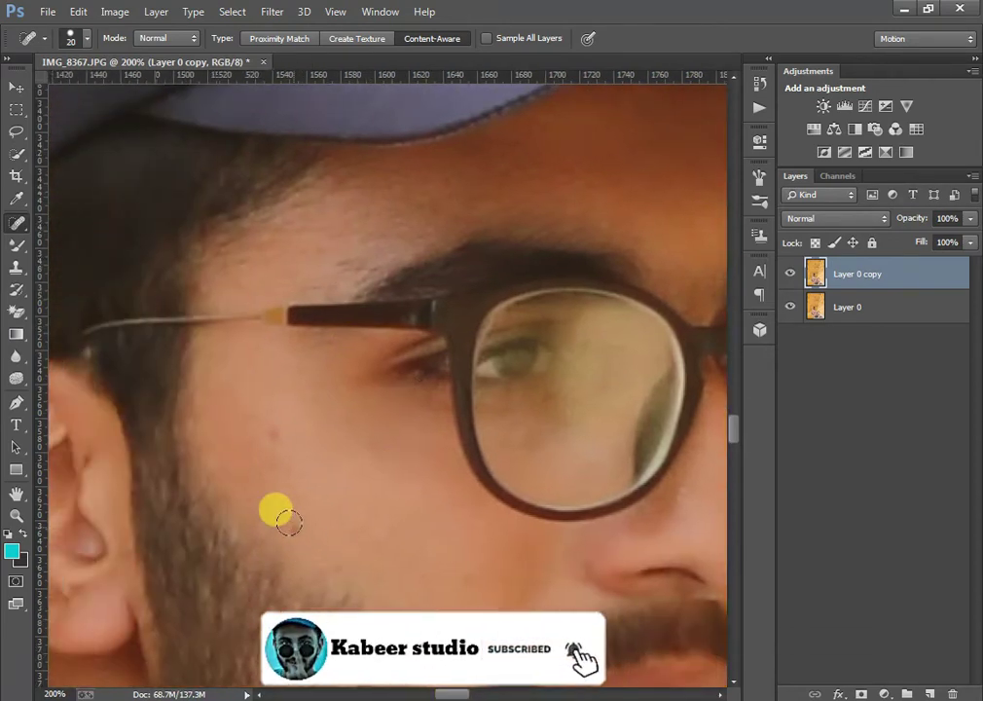
key("[")
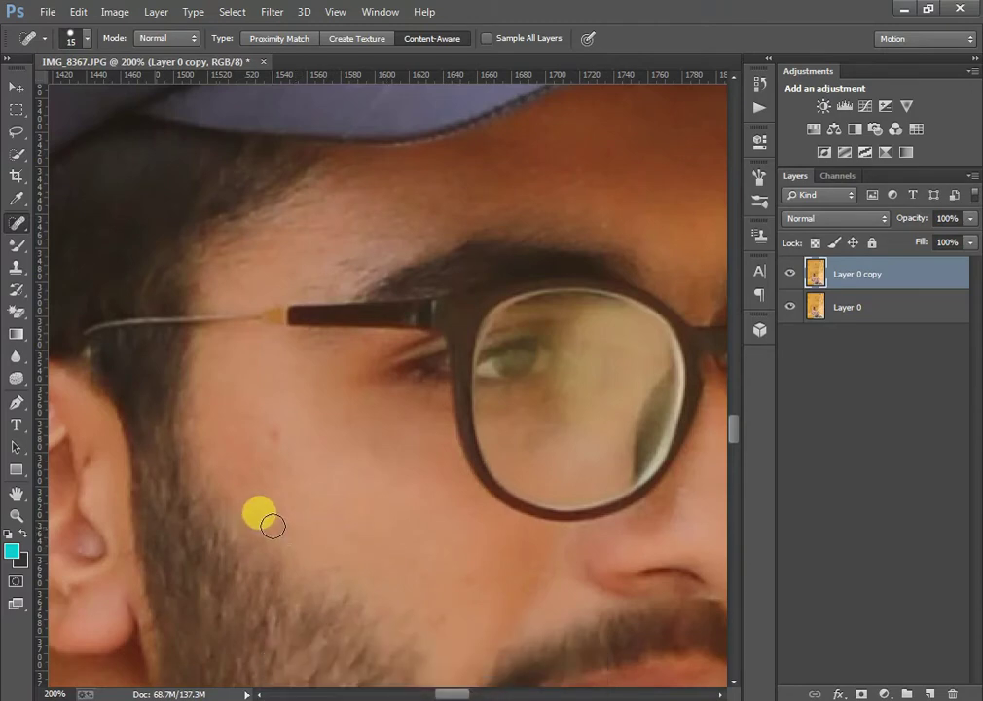
mouse_move(300, 514)
left_mouse_down()
mouse_move(274, 425)
mouse_move(282, 458)
left_mouse_up()
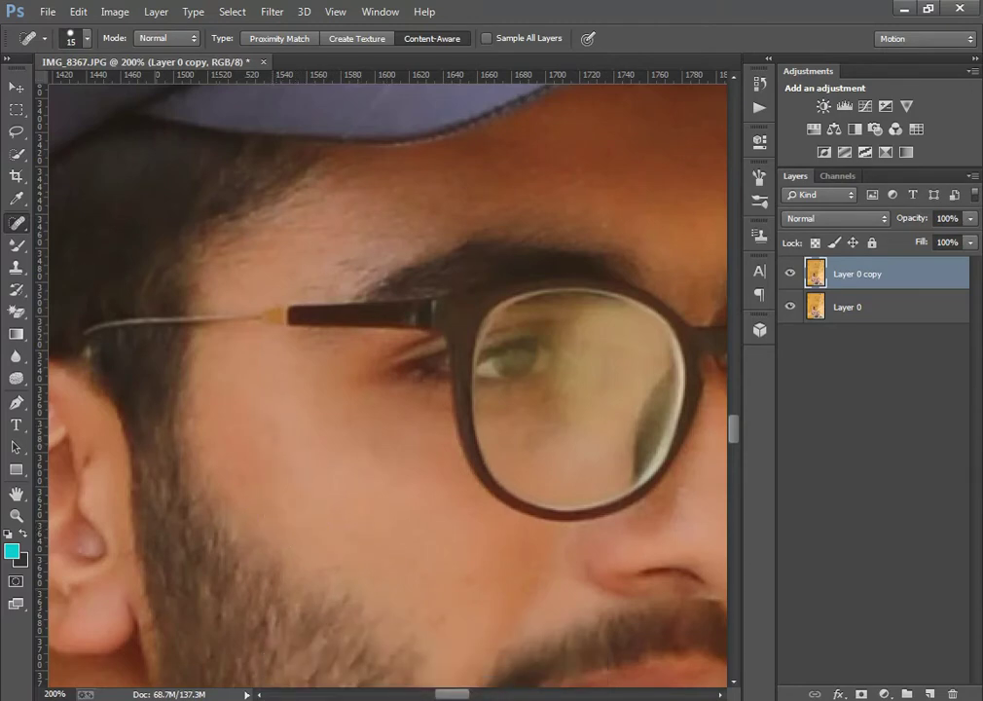
left_click_drag(445, 693, 457, 687)
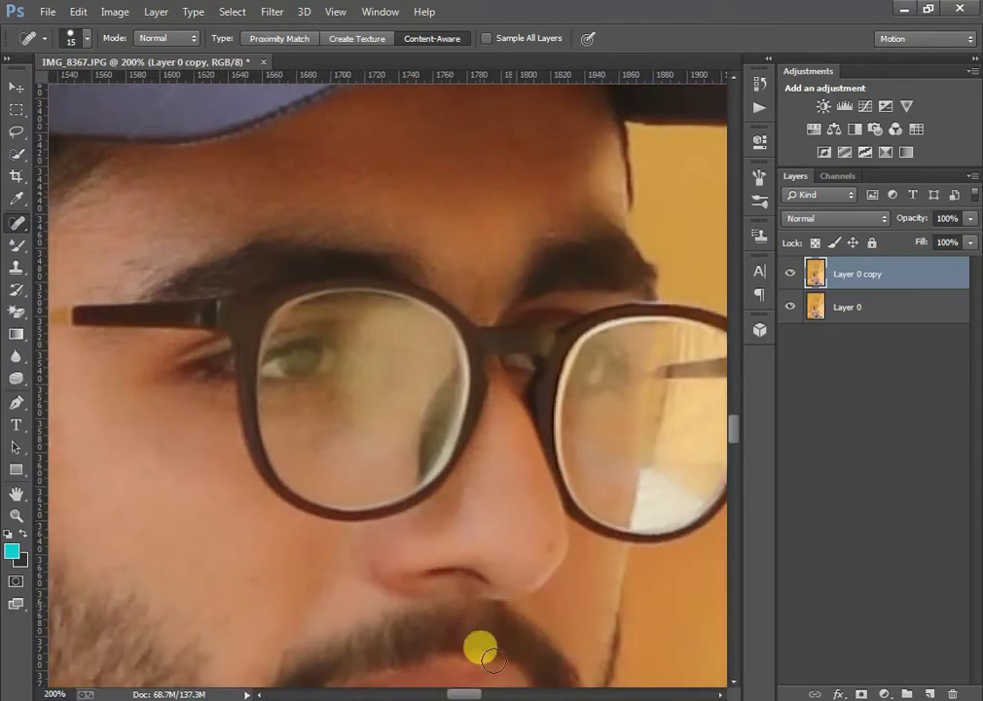
mouse_move(521, 604)
left_mouse_down()
mouse_move(546, 549)
mouse_move(552, 576)
left_mouse_up()
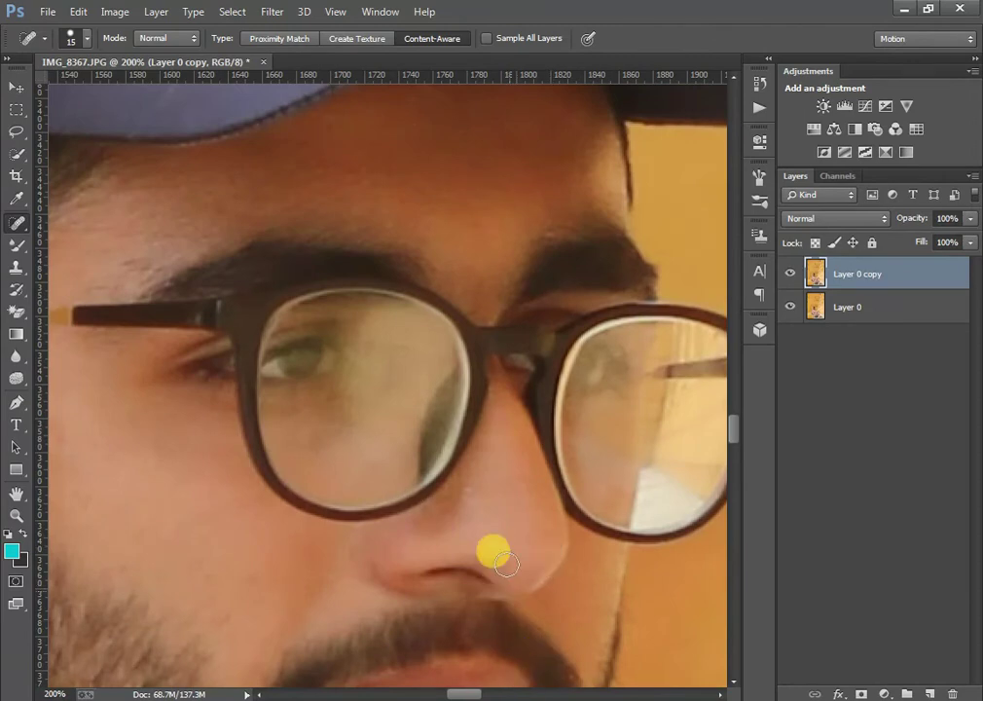
- Smooth the skin in the middle of the forehead with the Mixer Brush at size 45
scroll(505, 563, "down", 5)
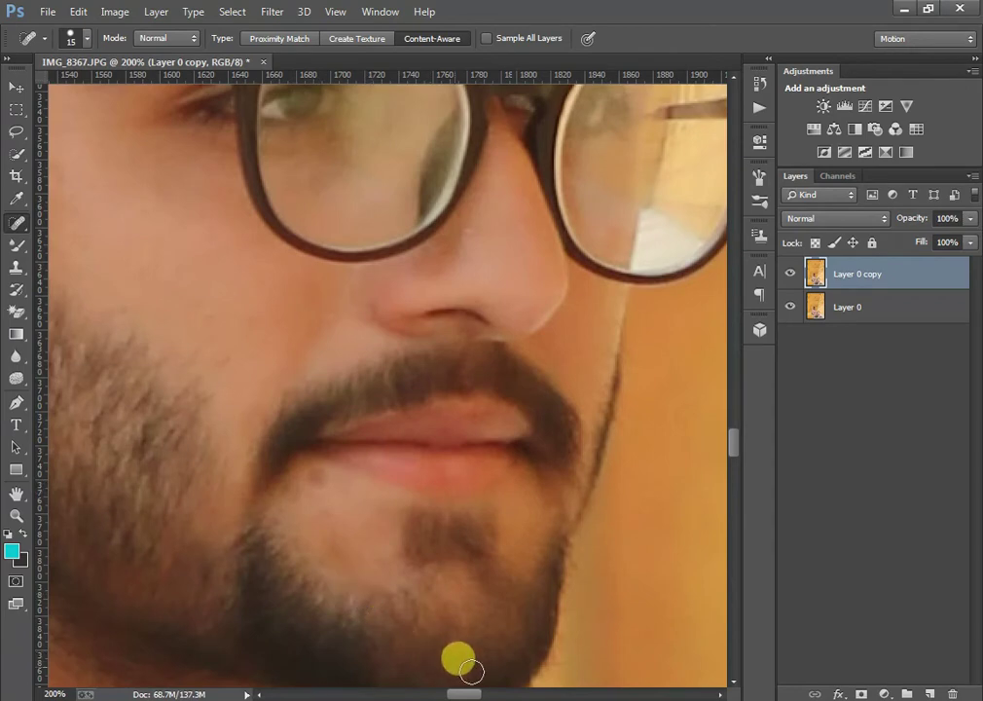
scroll(304, 511, "up", 4)
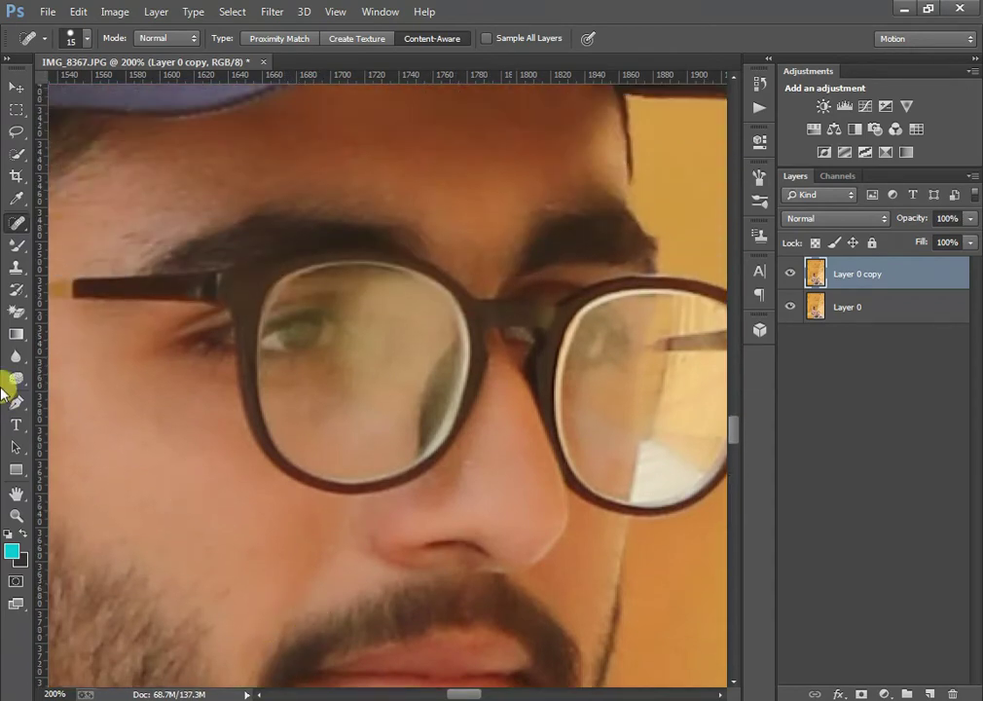
mouse_move(15, 246)
left_mouse_down()
mouse_move(78, 300)
mouse_move(98, 286)
left_mouse_up()
scroll(195, 165, "up", 1)
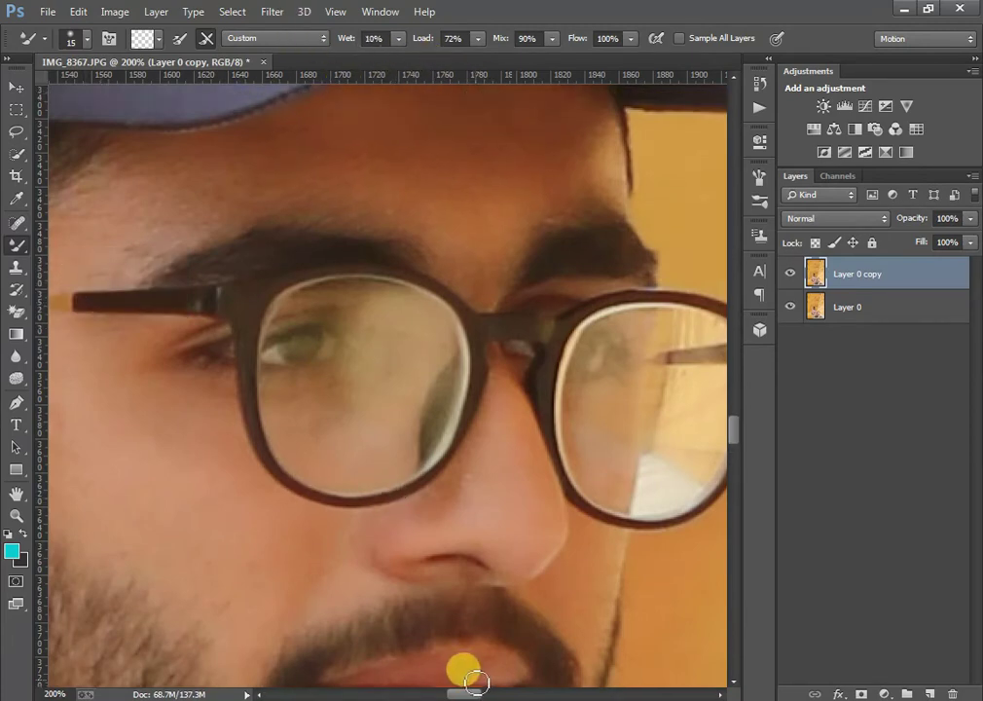
scroll(369, 461, "up", 4)
key("bracketright")
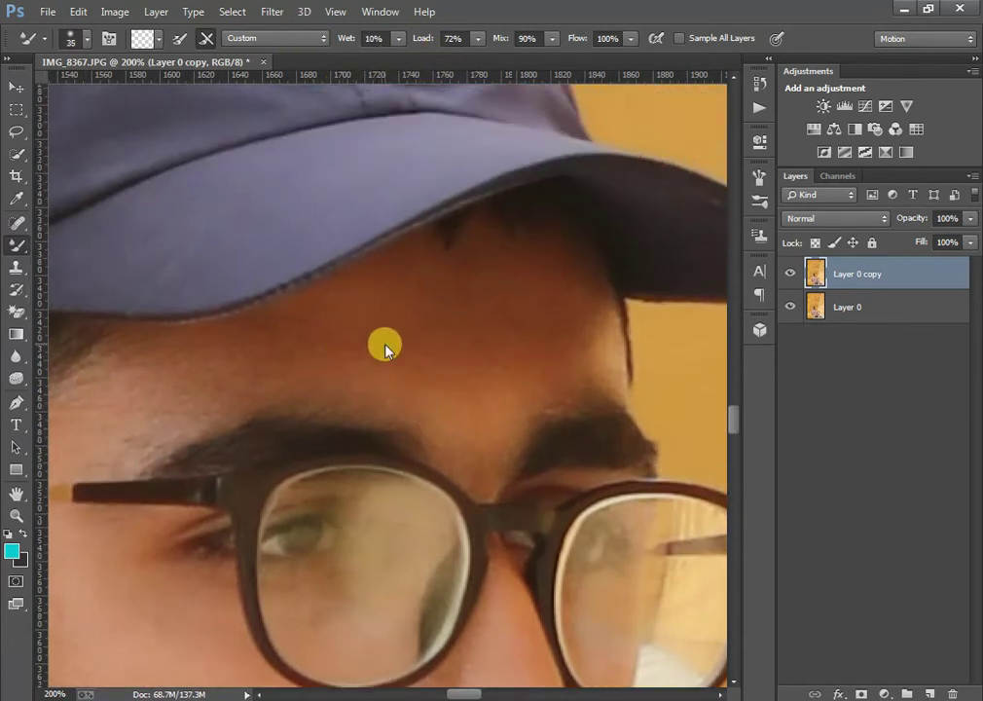
key("bracketright")
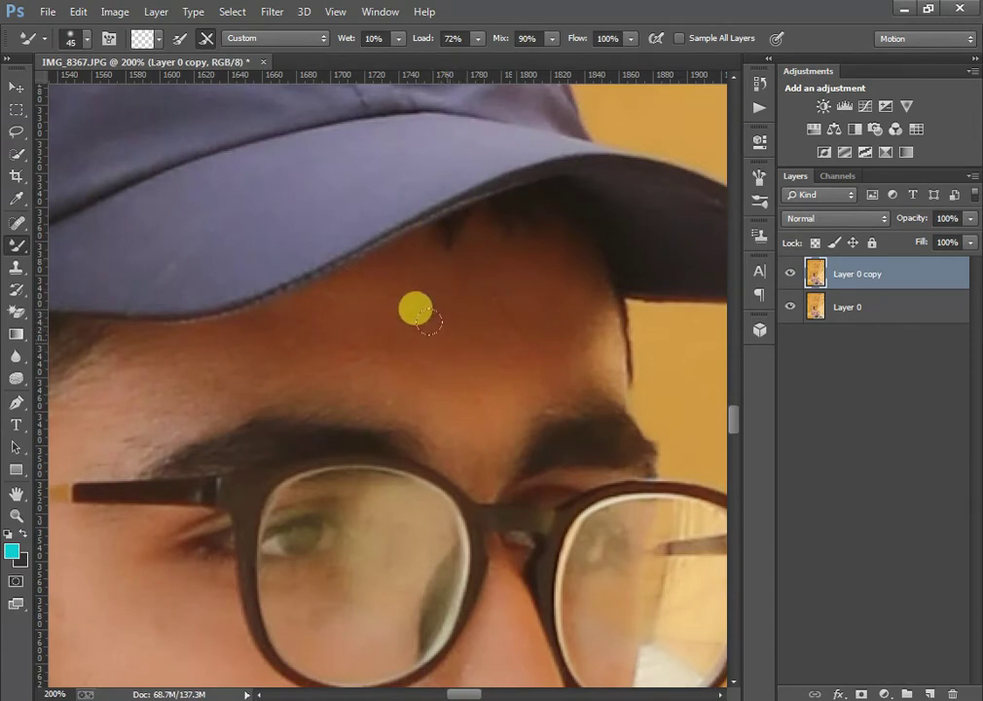
right_click(394, 309)
left_click(370, 327)
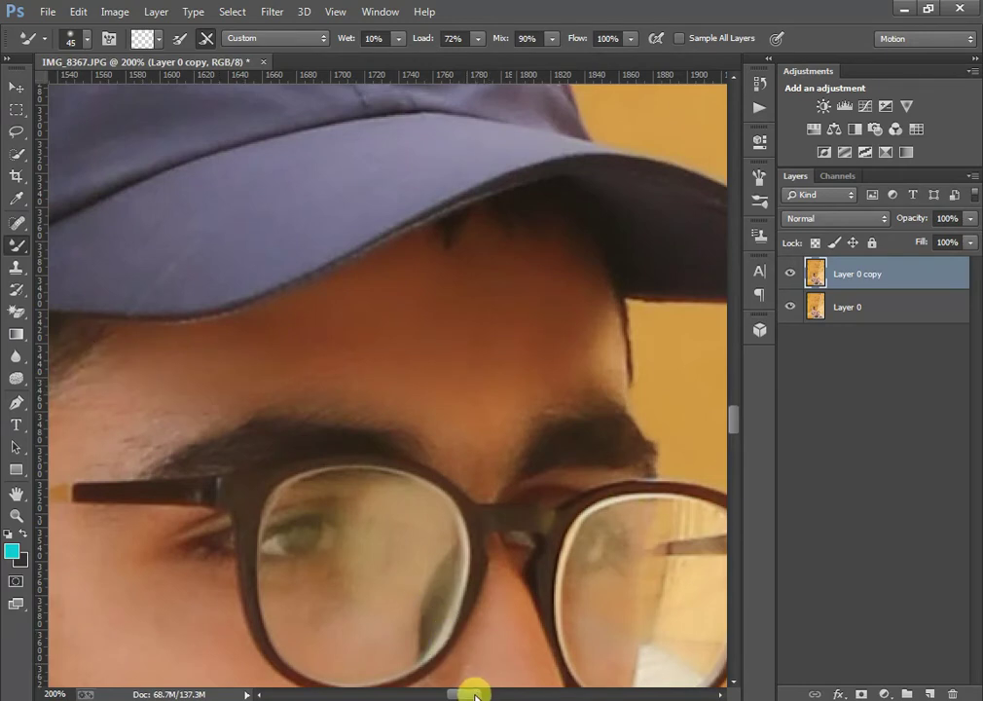
- Blend the skin on the temple and above the eyebrows with the Mixer Brush, varying its size between 30 and 50
left_click_drag(470, 693, 457, 692)
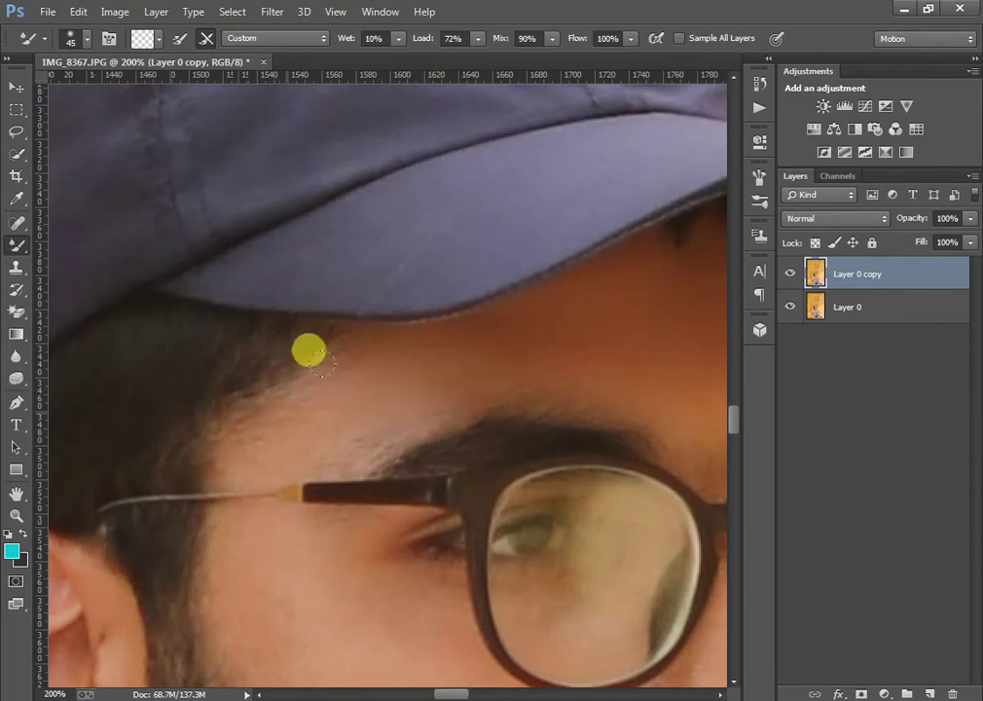
key("bracketleft")
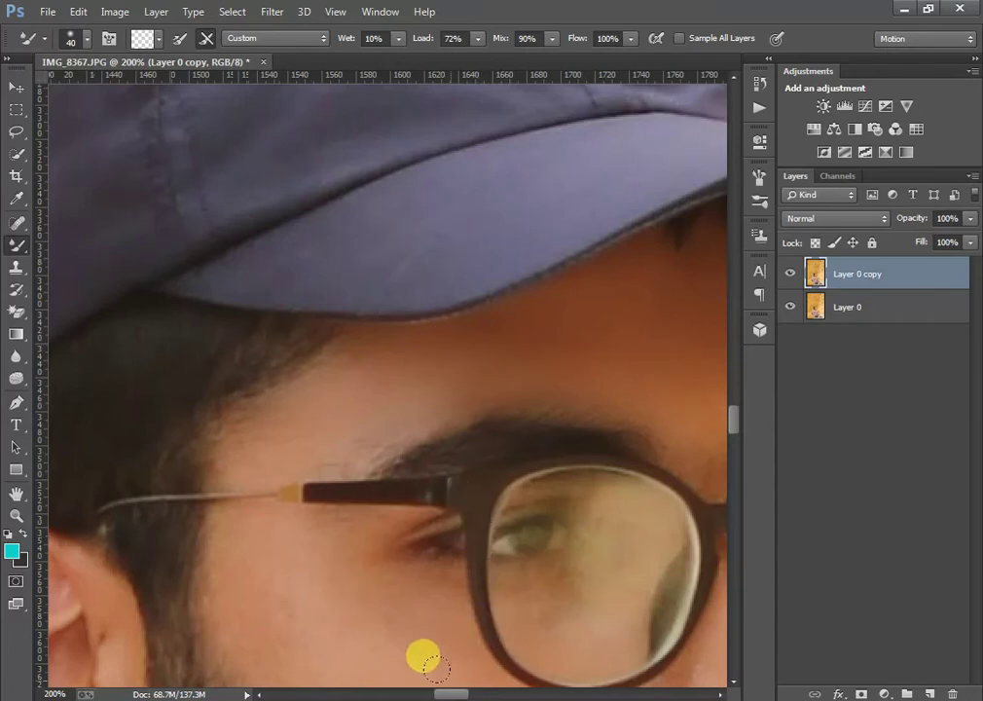
left_click_drag(451, 693, 464, 693)
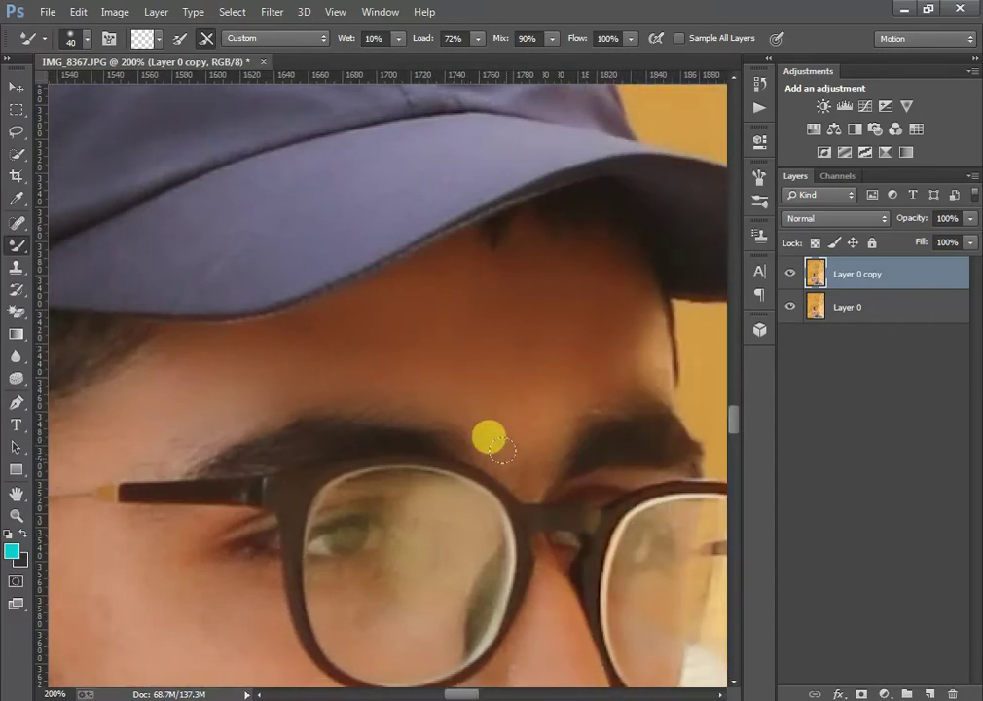
key("bracketleft")
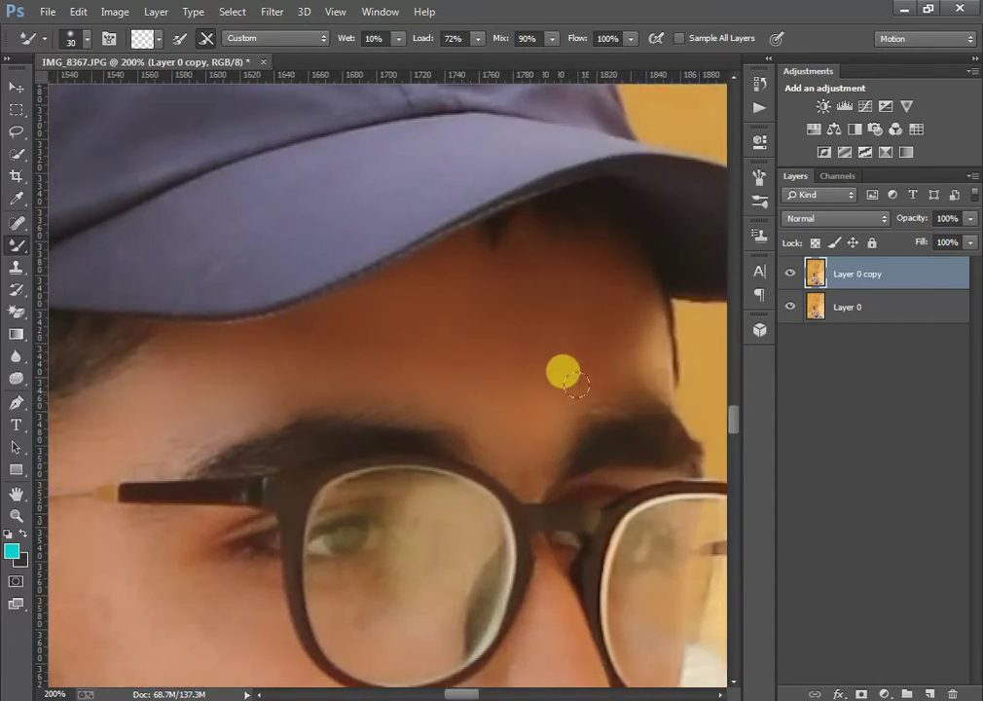
key("bracketleft")
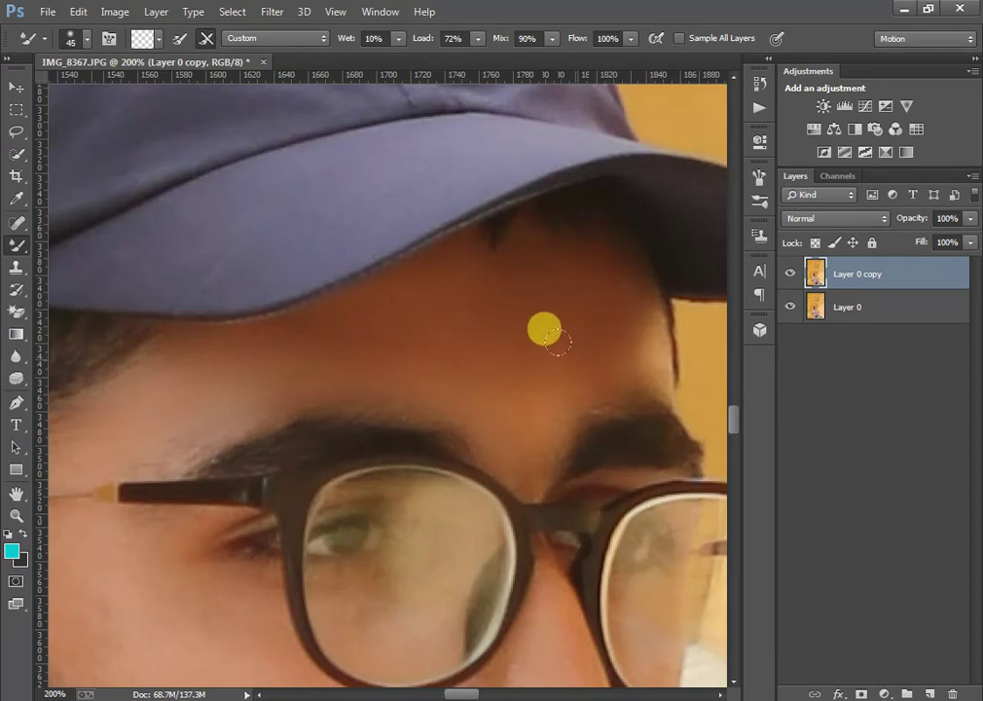
key("bracketright")
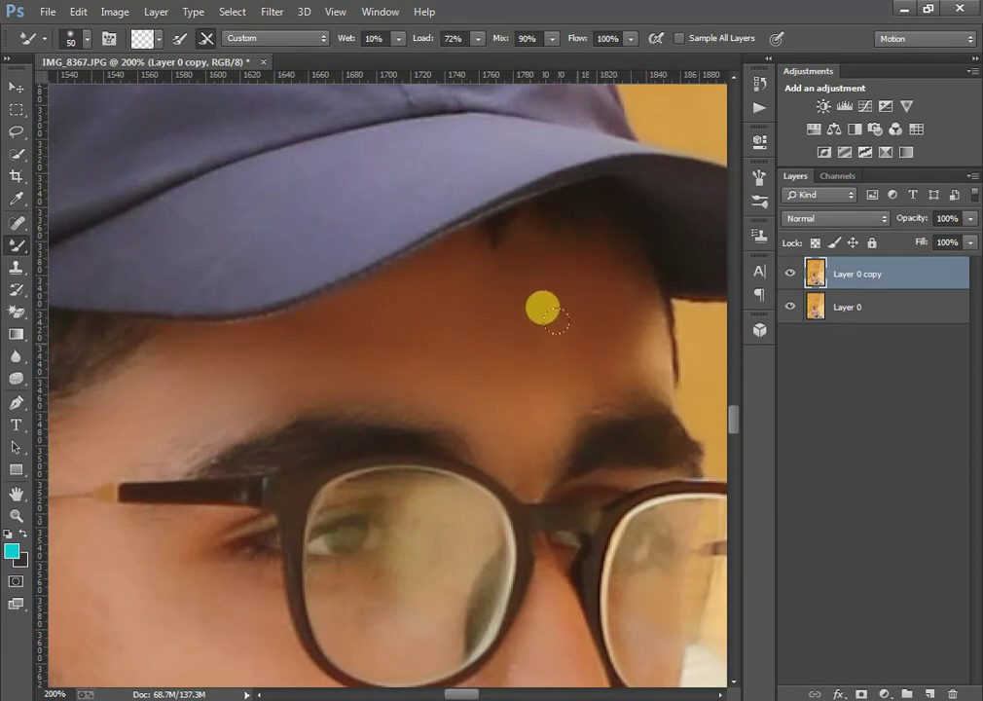
- Smooth the temple beside the hairline and the upper cheek near the ear with the Mixer Brush at size 40
scroll(397, 375, "down", 3)
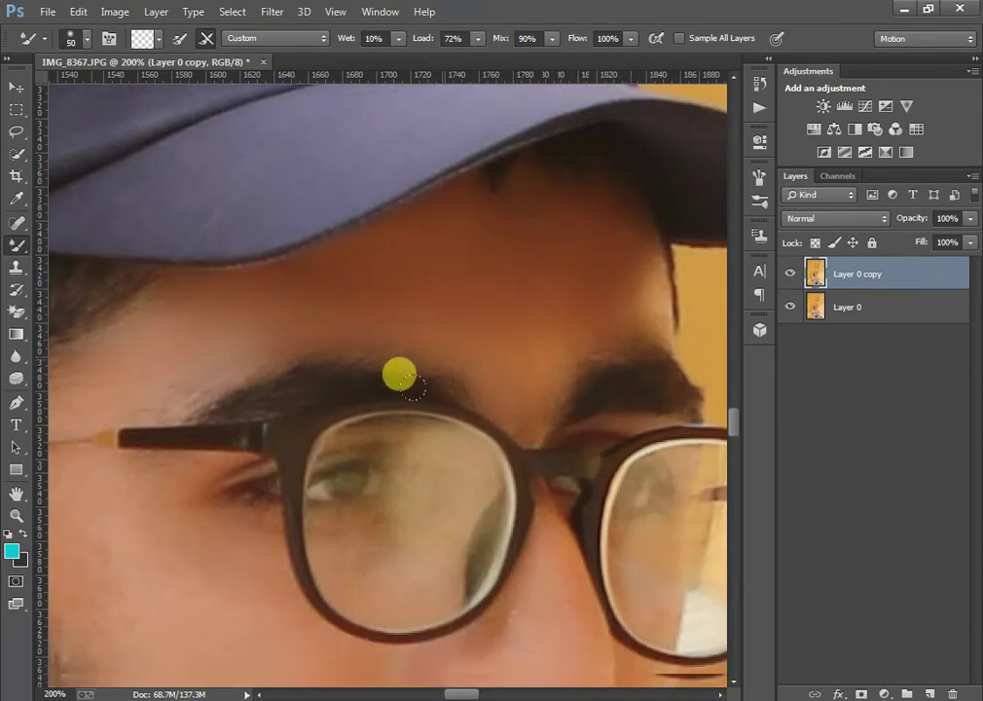
left_click_drag(474, 693, 458, 693)
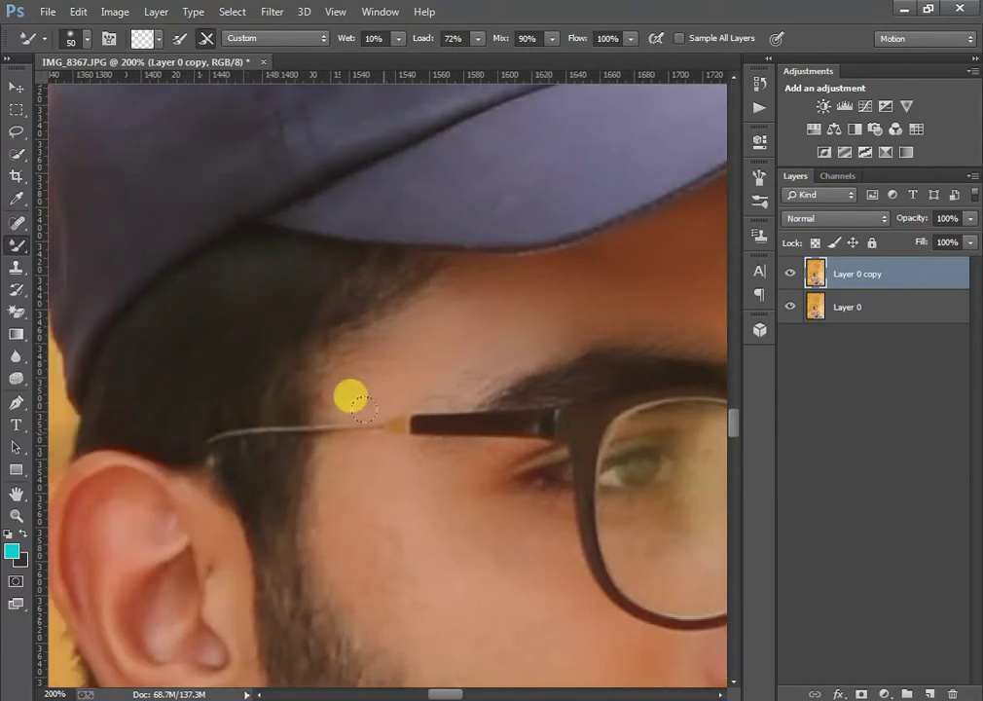
key("bracketleft")
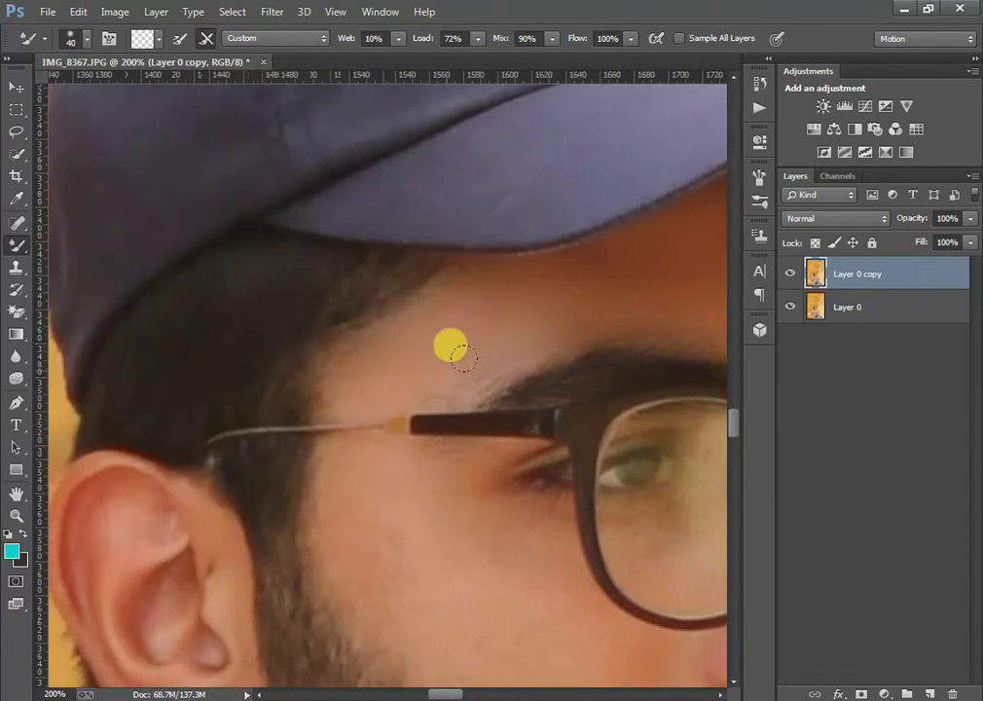
scroll(364, 463, "down", 3)
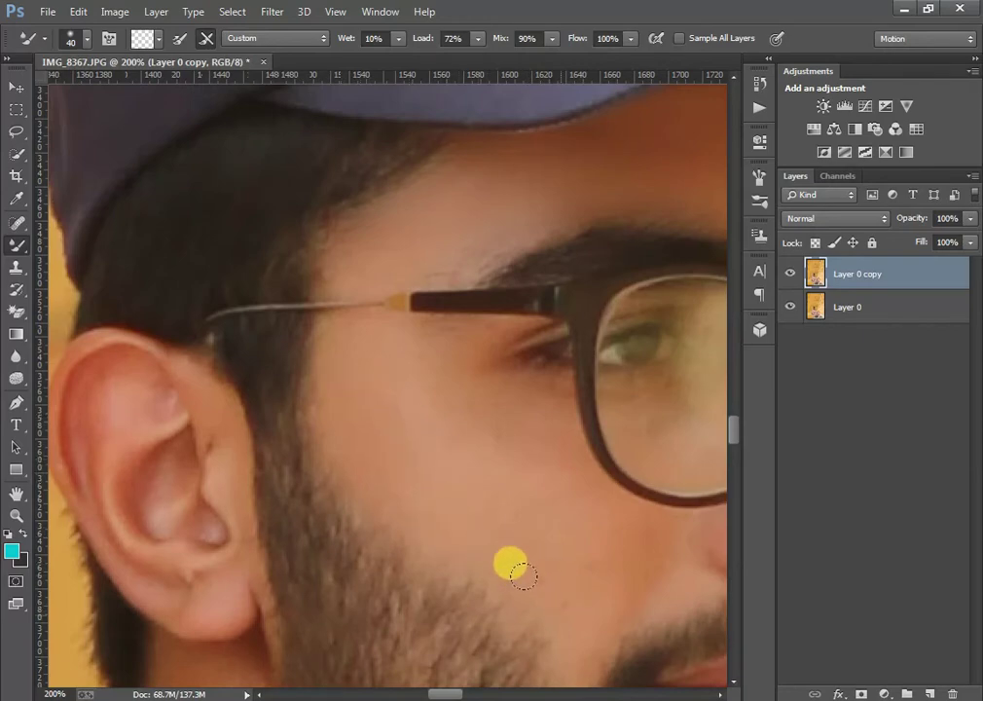
scroll(488, 516, "up", 1)
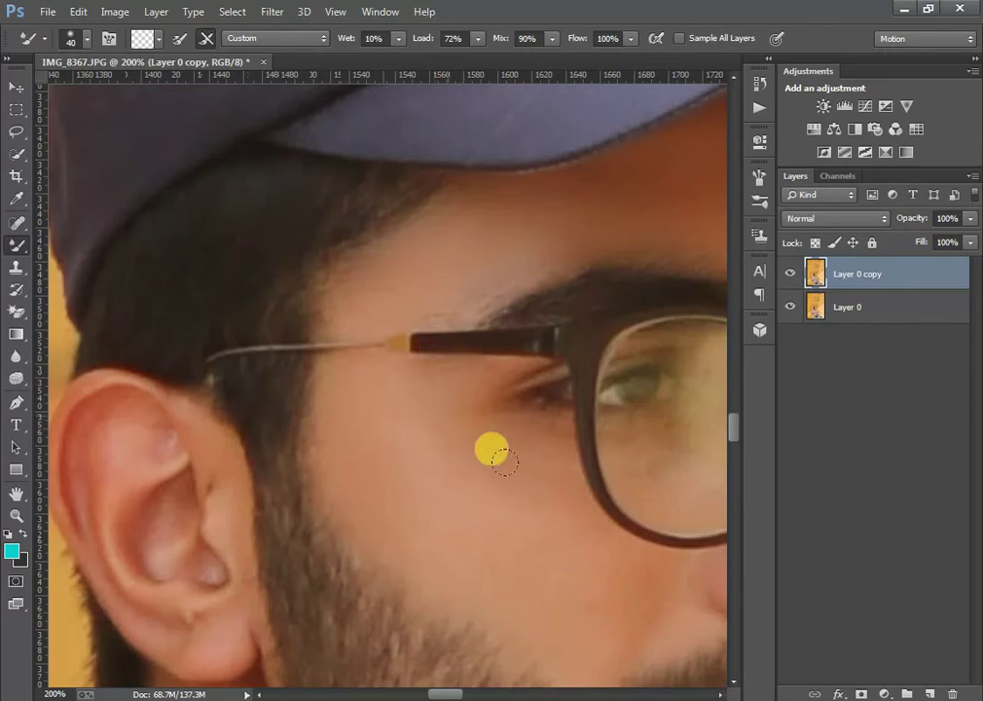
- Even out the cheek beside and below the near lens with the Mixer Brush, reducing its size from 70 to 40
scroll(498, 457, "down", 1)
scroll(443, 692, "right", 4)
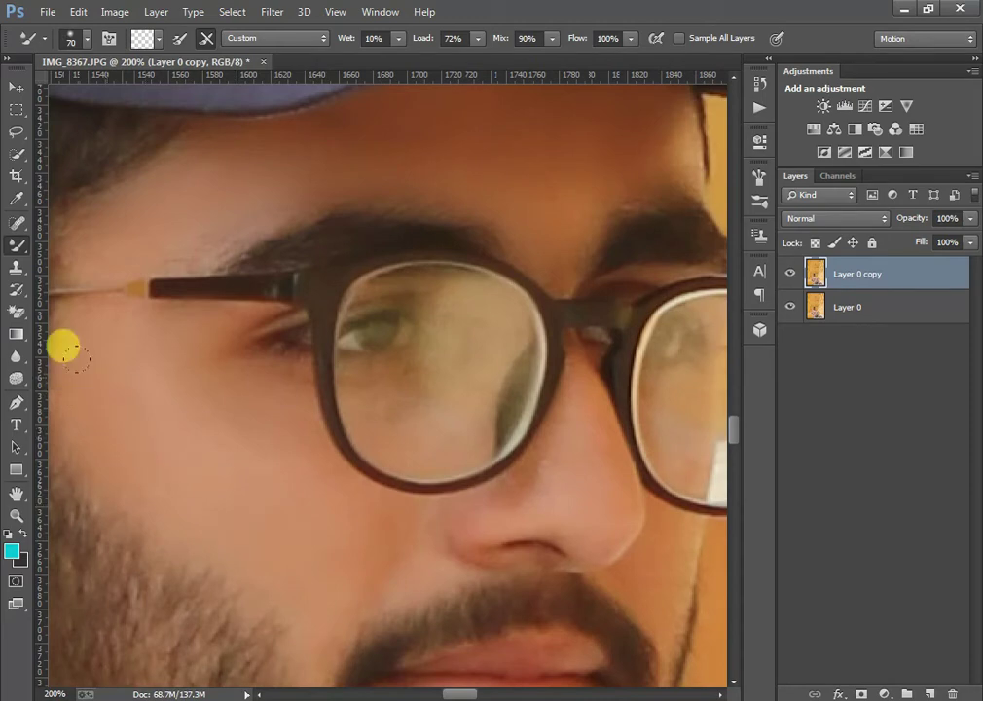
key("bracketleft")
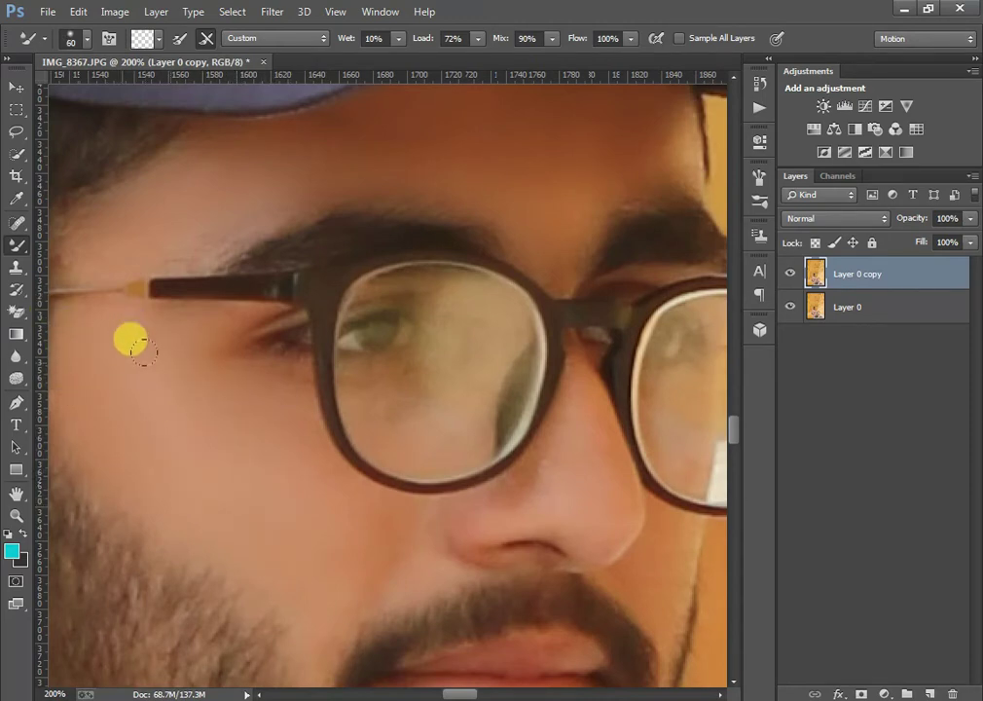
key("bracketleft")
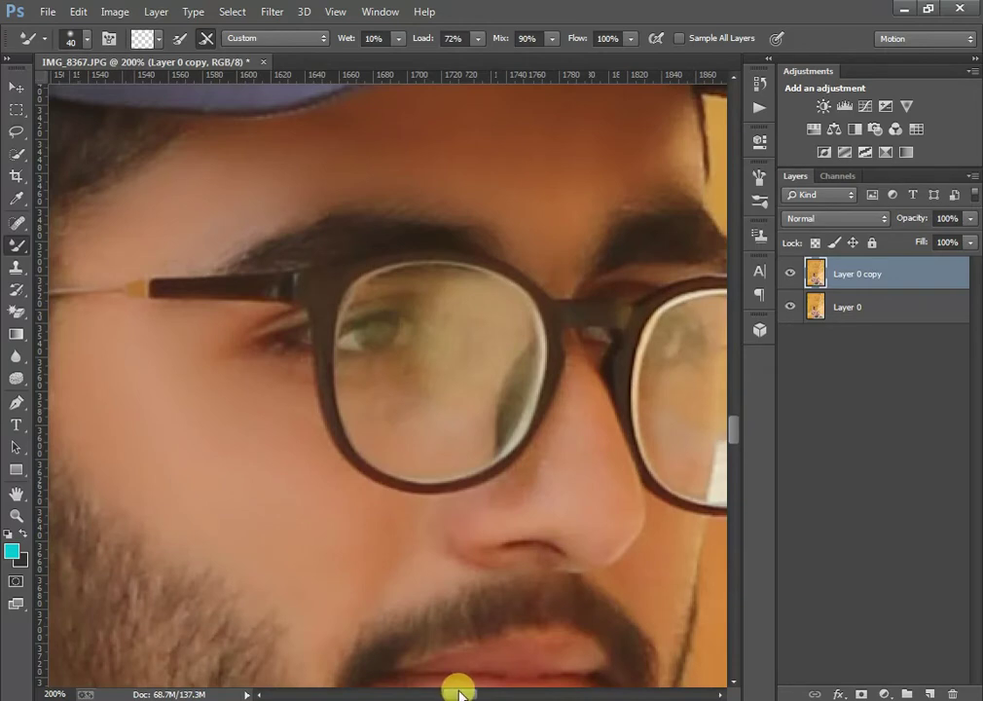
- Smooth the nose, the skin behind the near lens and the cheek beside the moustache at brush sizes 25 to 35
left_click_drag(457, 693, 467, 693)
key("bracketleft")
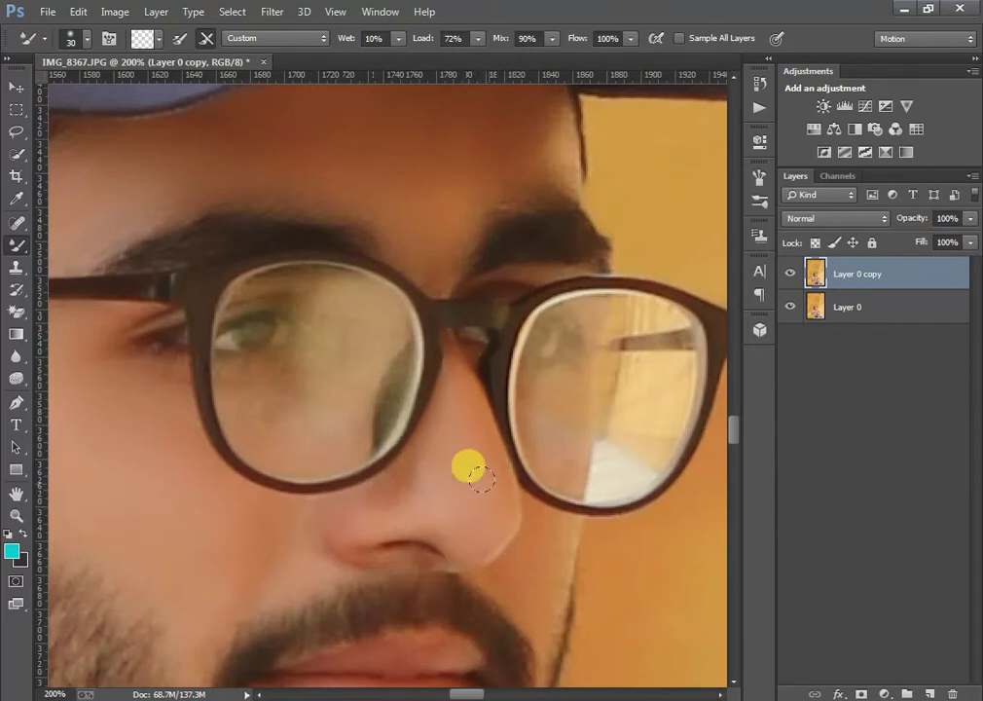
key("bracketleft")
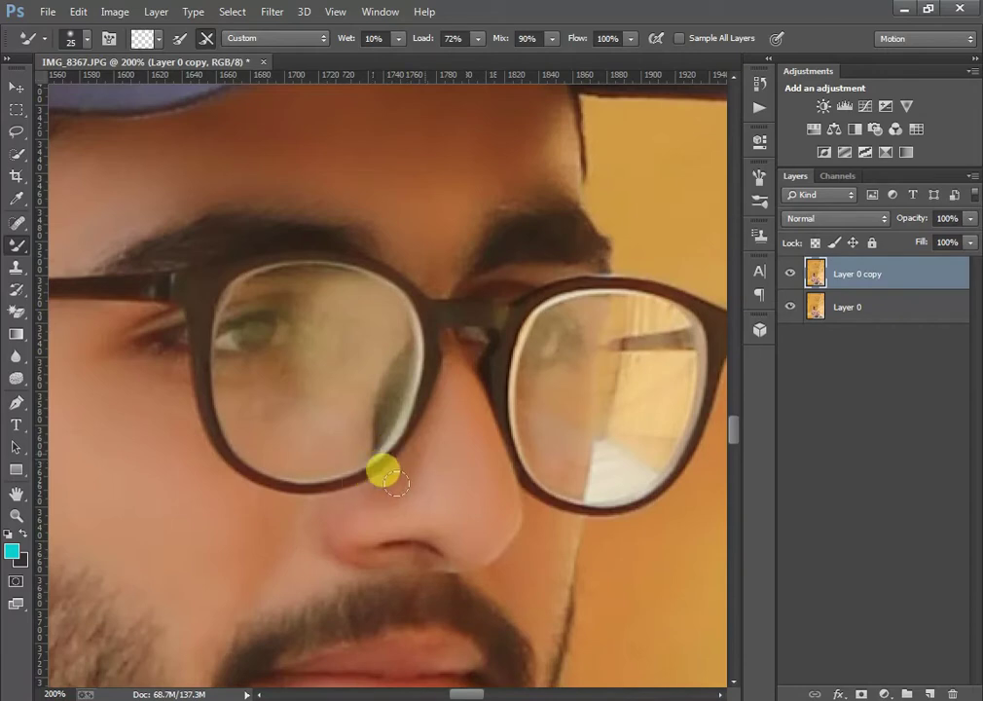
key("bracketright")
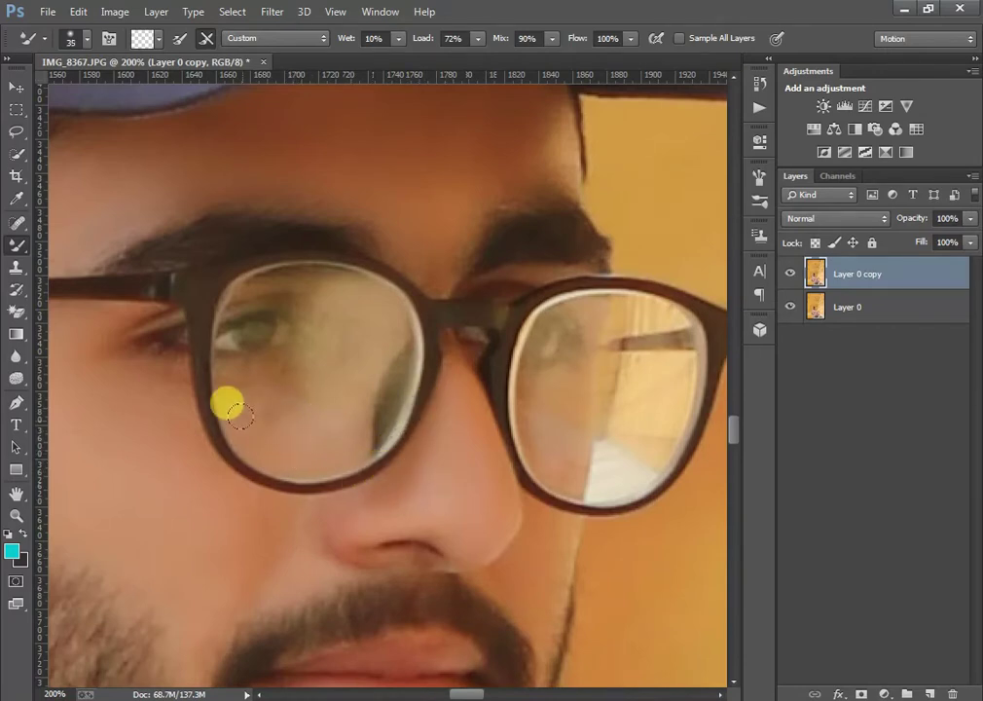
key("bracketleft")
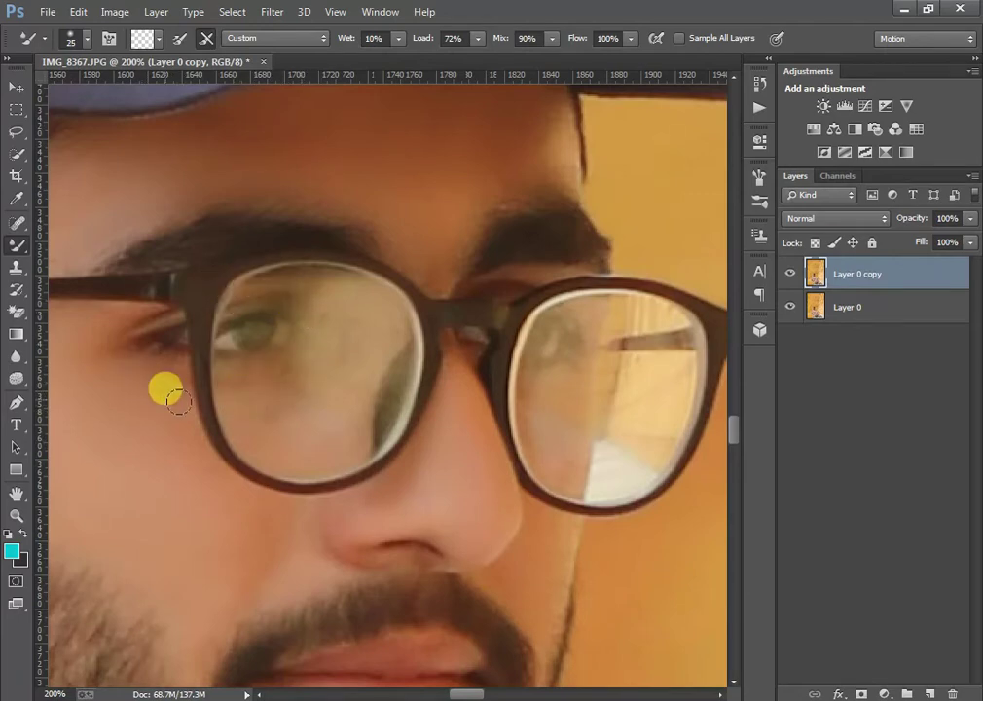
scroll(360, 570, "down", 2)
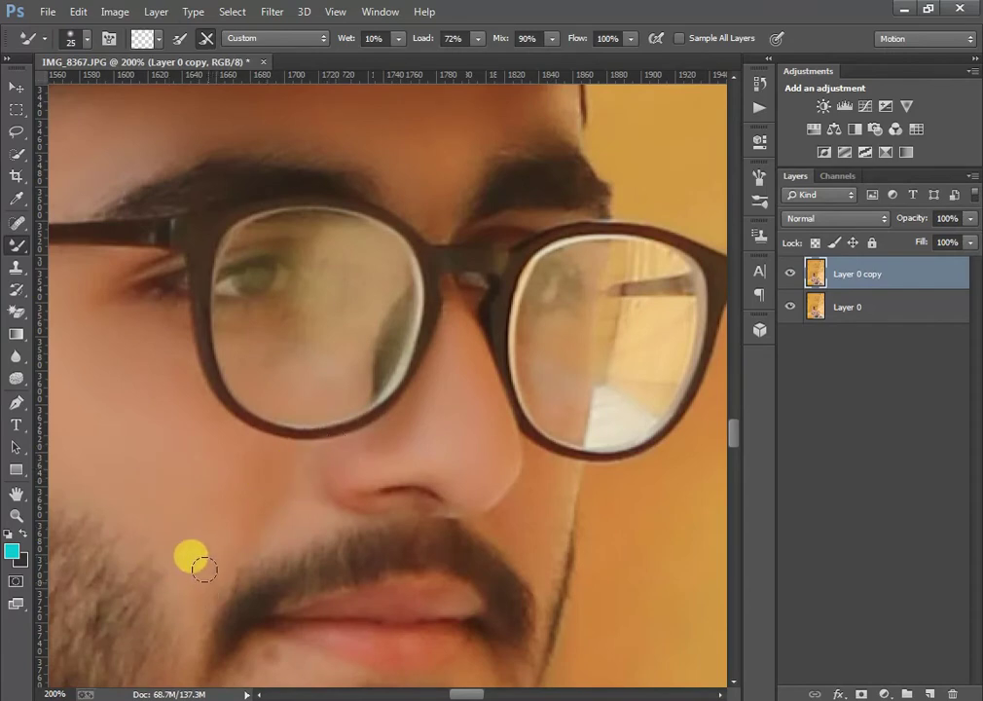
left_click_drag(204, 568, 197, 599)
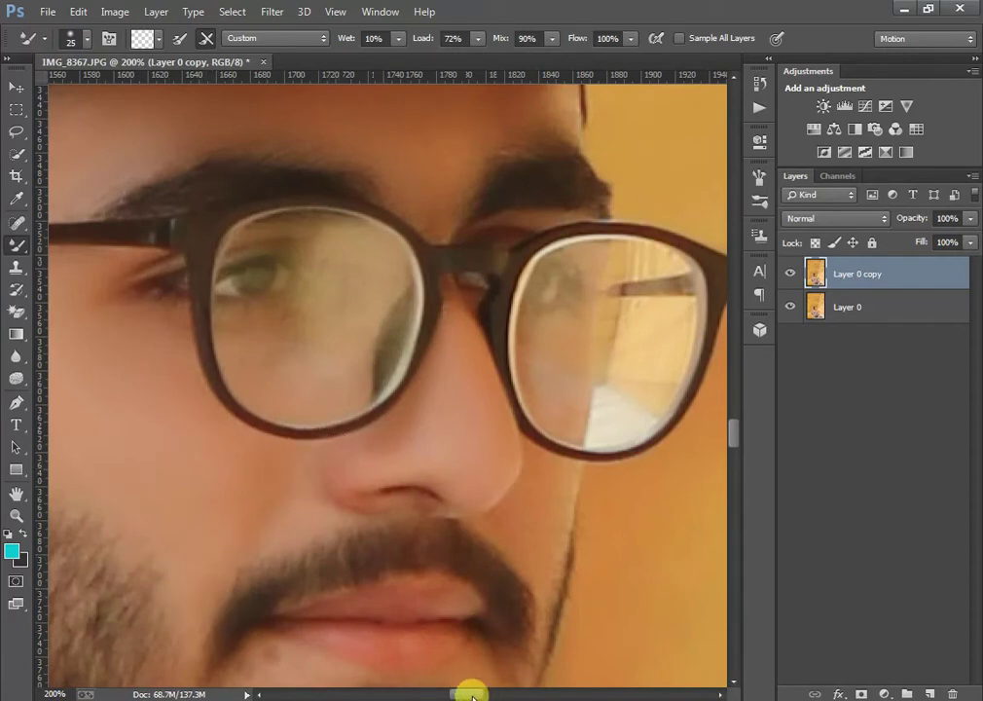
- Blend the skin along the nose and the far side of the upper face with the Mixer Brush, adjusting its size
left_click_drag(472, 694, 479, 694)
key("bracketright")
mouse_move(351, 504)
left_mouse_down()
mouse_move(409, 531)
mouse_move(362, 526)
mouse_move(379, 535)
mouse_move(388, 500)
mouse_move(395, 524)
mouse_move(417, 473)
mouse_move(417, 504)
mouse_move(402, 476)
mouse_move(410, 488)
mouse_move(395, 499)
mouse_move(419, 490)
mouse_move(394, 370)
mouse_move(409, 426)
mouse_move(420, 390)
mouse_move(422, 419)
mouse_move(425, 395)
mouse_move(388, 332)
mouse_move(374, 277)
mouse_move(380, 264)
mouse_move(408, 260)
mouse_move(364, 255)
mouse_move(448, 254)
mouse_move(378, 260)
mouse_move(472, 314)
mouse_move(469, 262)
mouse_move(384, 220)
mouse_move(394, 209)
mouse_move(413, 229)
mouse_move(406, 175)
mouse_move(405, 221)
mouse_move(393, 226)
mouse_move(402, 234)
mouse_move(407, 214)
mouse_move(384, 201)
mouse_move(342, 234)
mouse_move(328, 226)
mouse_move(299, 310)
mouse_move(318, 303)
mouse_move(343, 287)
left_mouse_up()
scroll(412, 479, "up", 1)
key("bracketleft")
scroll(377, 259, "up", 3)
key("bracketright")
key("bracketright")
scroll(344, 288, "down", 3)
scroll(345, 301, "down", 8)
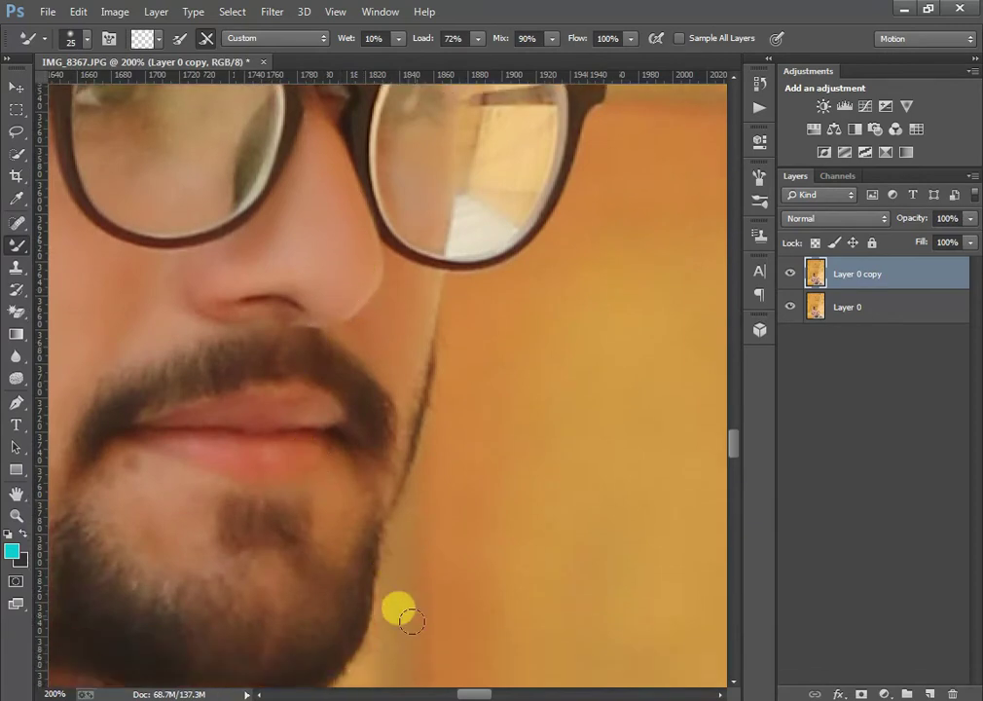
- Smooth the bare skin of the chin below the lips with the Mixer Brush at size 35
left_click_drag(472, 692, 446, 620)
key("bracketright")
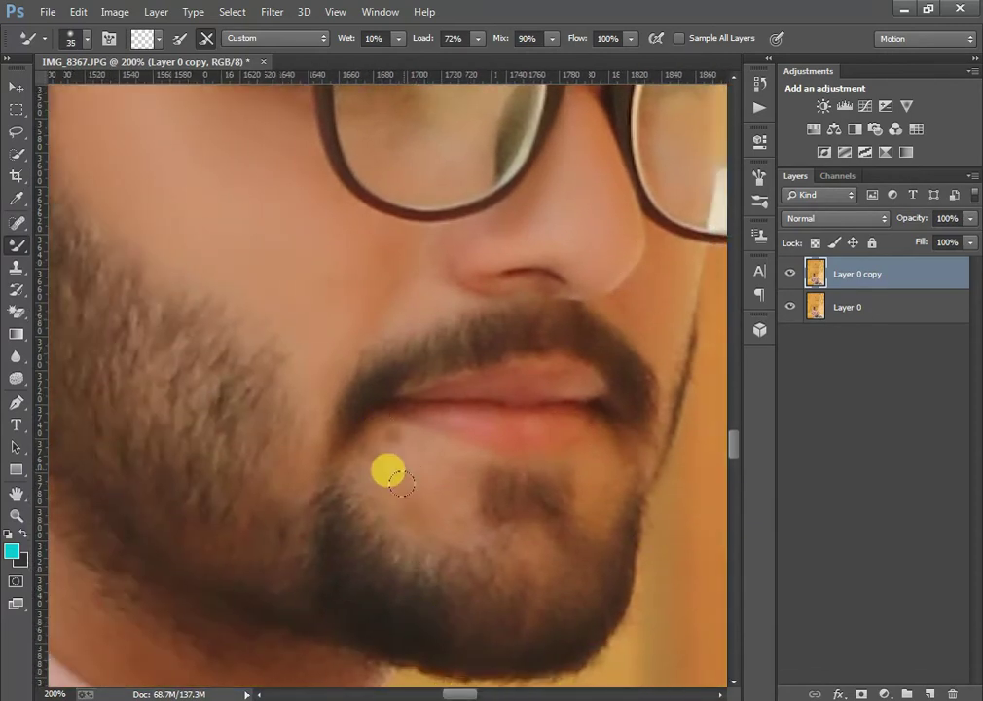
mouse_move(401, 483)
left_mouse_down()
mouse_move(372, 428)
mouse_move(374, 477)
mouse_move(364, 479)
mouse_move(427, 511)
mouse_move(457, 460)
mouse_move(428, 462)
mouse_move(399, 496)
mouse_move(384, 482)
mouse_move(367, 585)
left_mouse_up()
left_click_drag(456, 693, 468, 693)
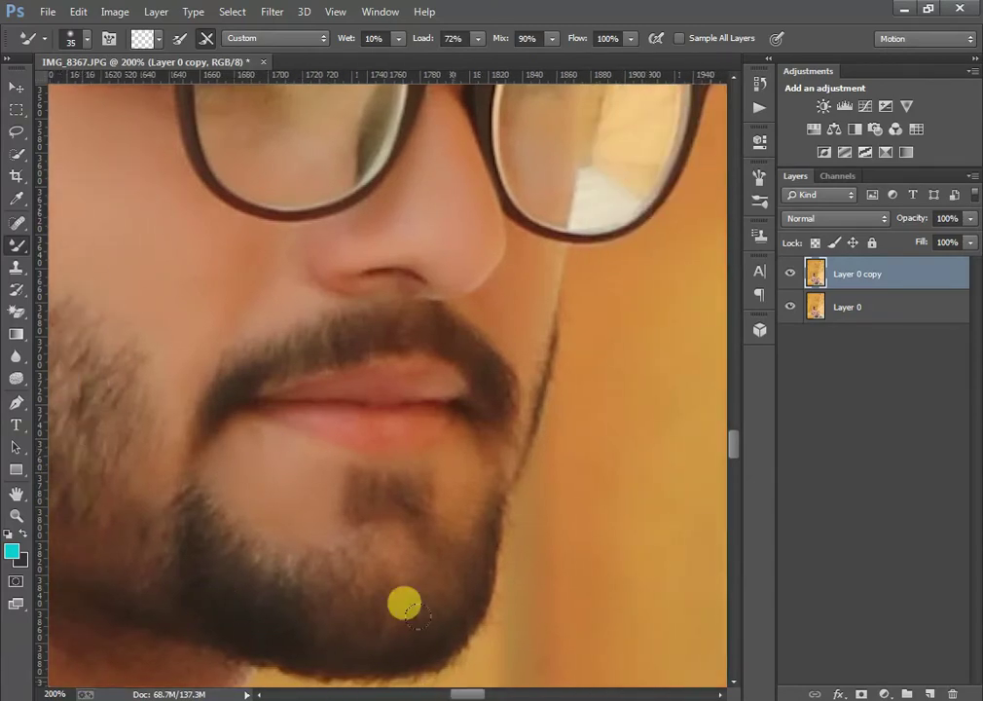
- Smooth the bare skin below the far corner of the lips with the Mixer Brush at size 30
left_click_drag(401, 600, 431, 452)
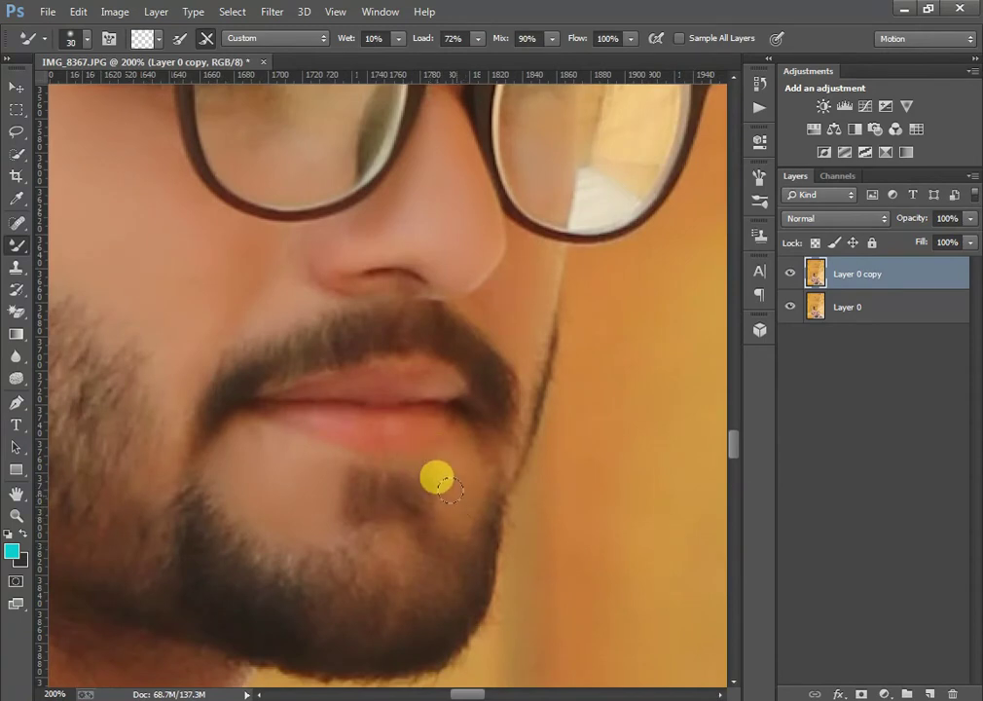
mouse_move(459, 433)
left_mouse_down()
mouse_move(451, 506)
mouse_move(421, 519)
mouse_move(449, 480)
mouse_move(433, 496)
mouse_move(440, 481)
mouse_move(456, 486)
mouse_move(440, 498)
mouse_move(450, 497)
mouse_move(461, 477)
mouse_move(461, 517)
mouse_move(442, 526)
mouse_move(365, 495)
mouse_move(469, 461)
left_mouse_up()
scroll(464, 455, "down", 2)
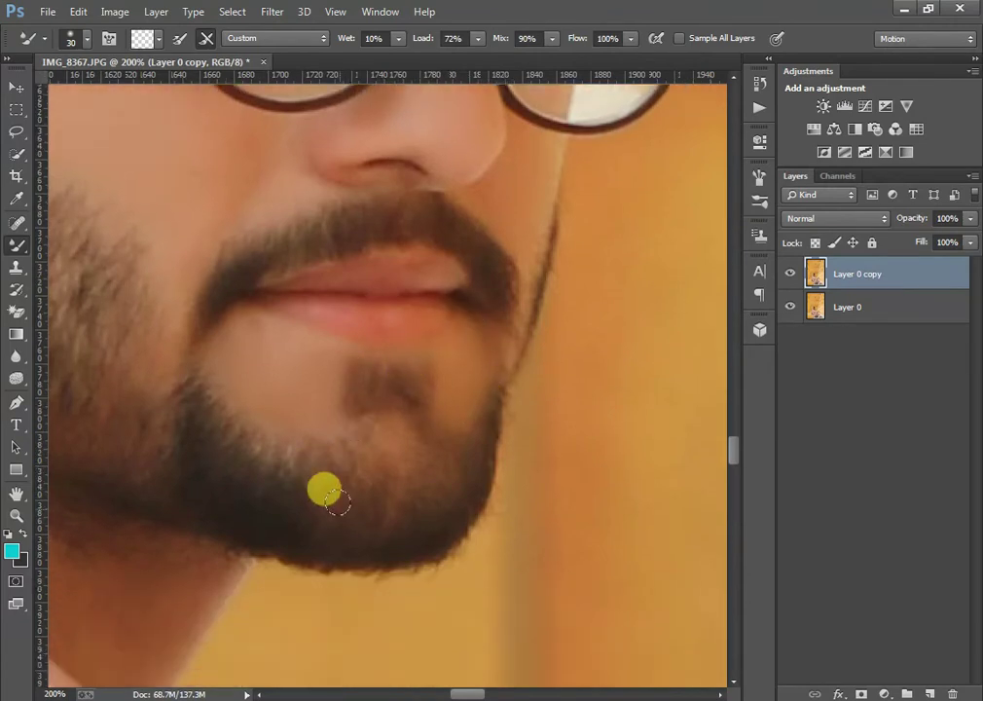
- Smooth the neck skin between the earlobe, beard and shirt collar with the Mixer Brush at sizes 40 to 60
left_click_drag(469, 693, 434, 694)
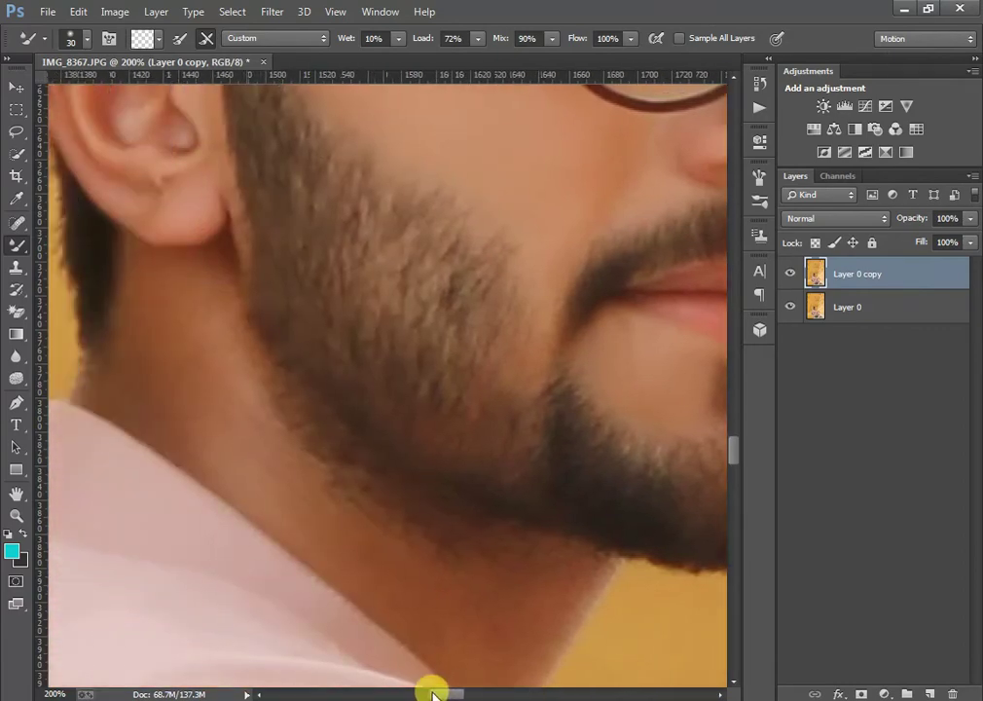
scroll(161, 356, "up", 1)
scroll(204, 350, "up", 1)
key("]")
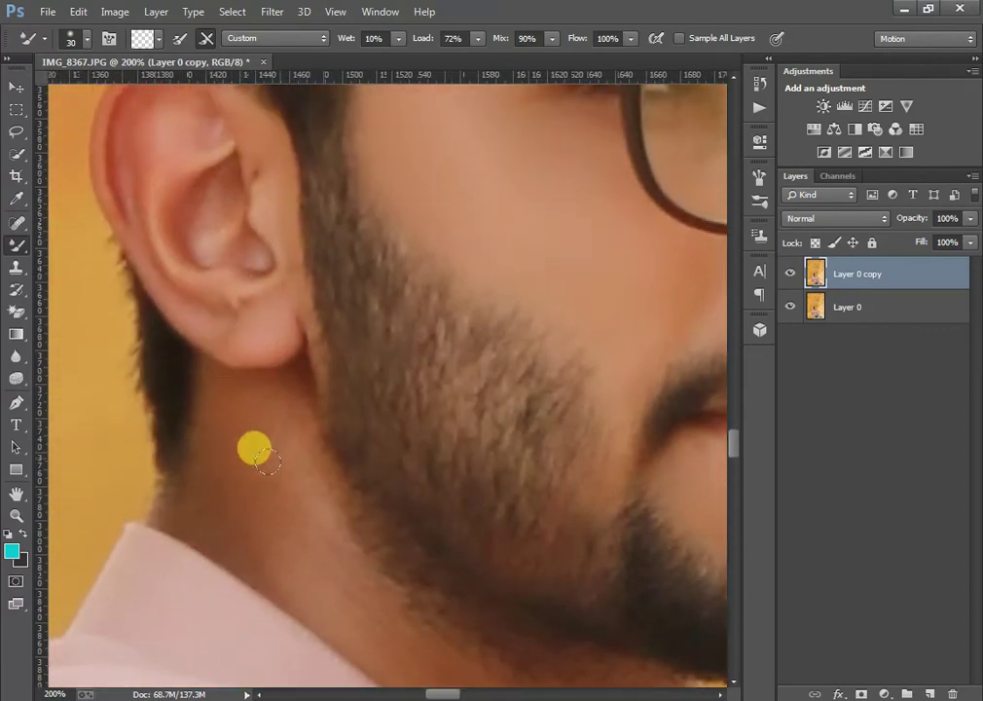
key("]")
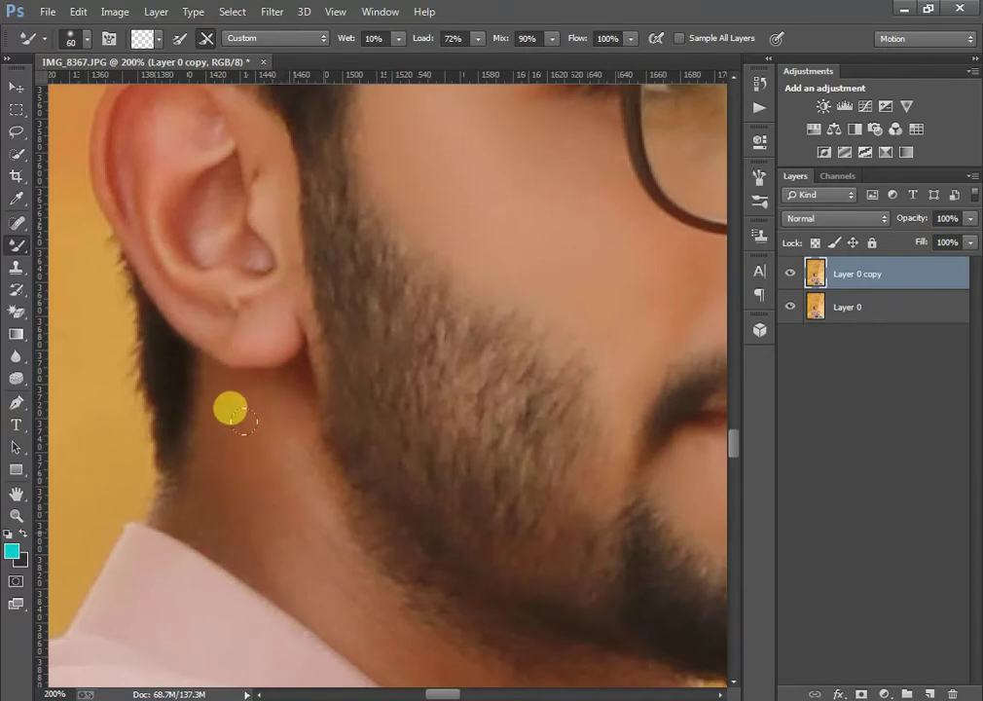
key("bracketleft")
key("bracketleft")
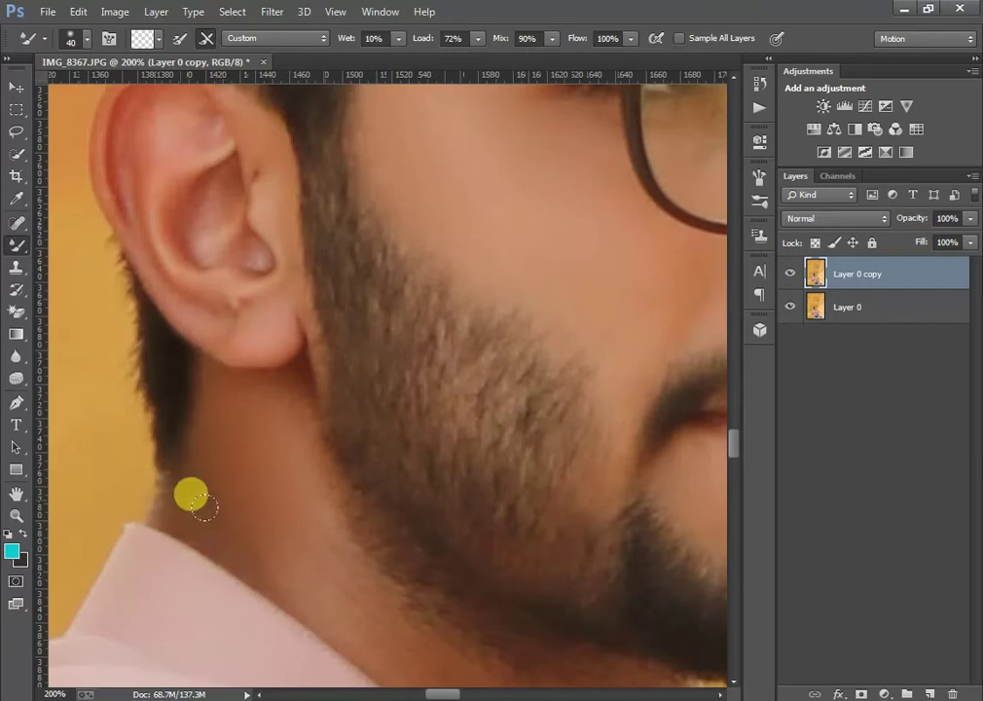
key("bracketright")
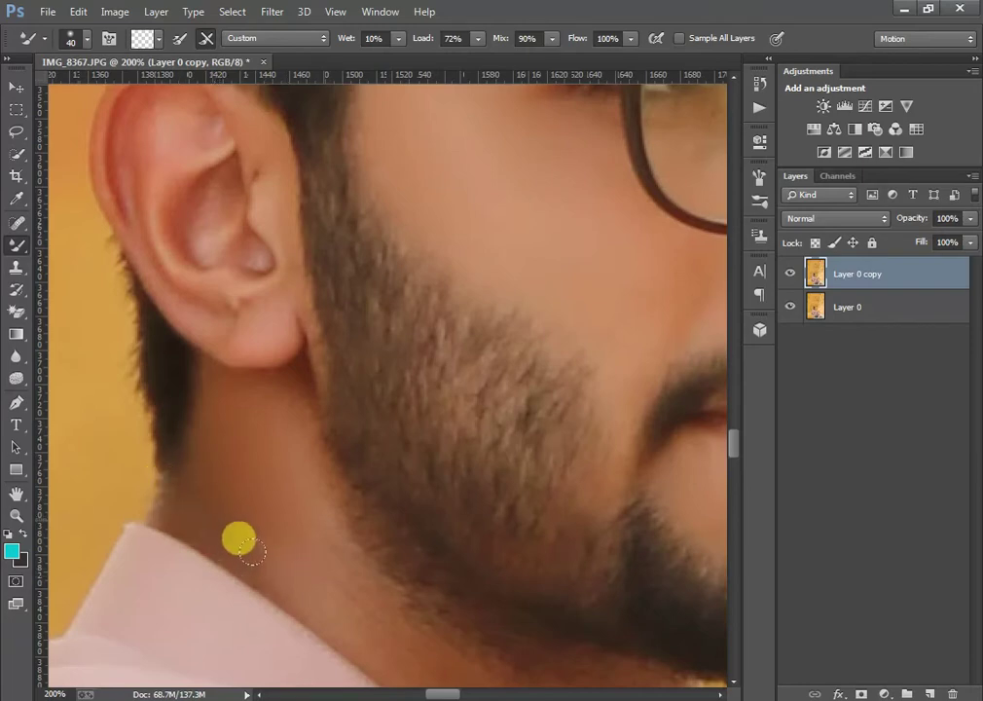
mouse_move(246, 385)
left_mouse_down()
mouse_move(262, 413)
mouse_move(214, 366)
mouse_move(243, 364)
mouse_move(200, 366)
mouse_move(238, 391)
left_mouse_up()
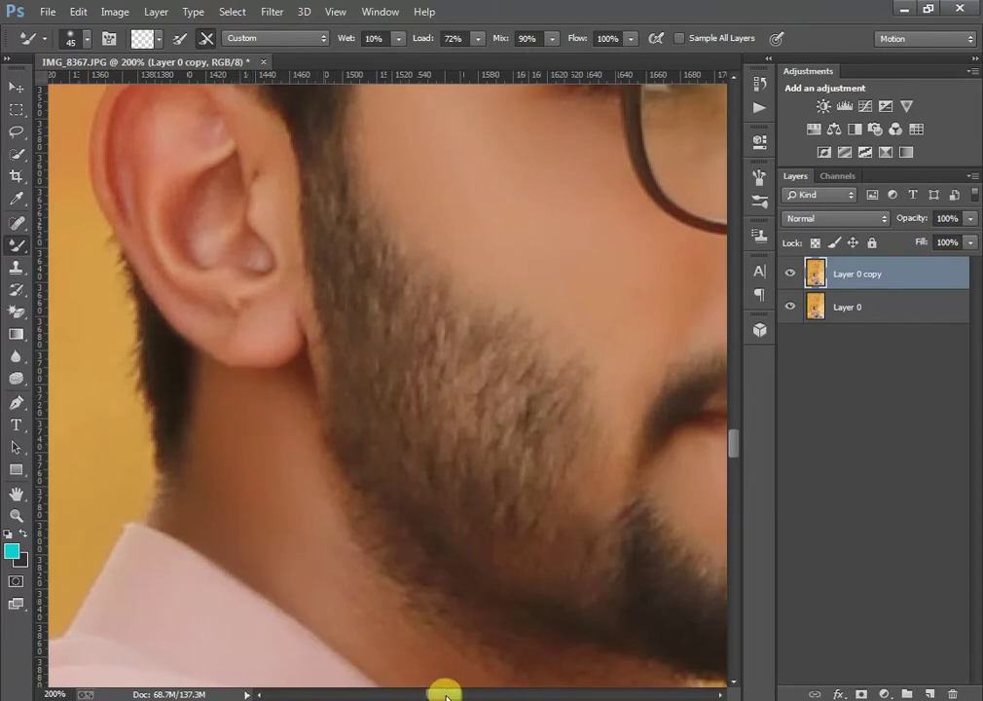
- Blend the neck skin under the jawline along the collar with the Mixer Brush, raising its size to 50
mouse_move(446, 694)
left_mouse_down()
mouse_move(466, 694)
mouse_move(460, 687)
left_mouse_up()
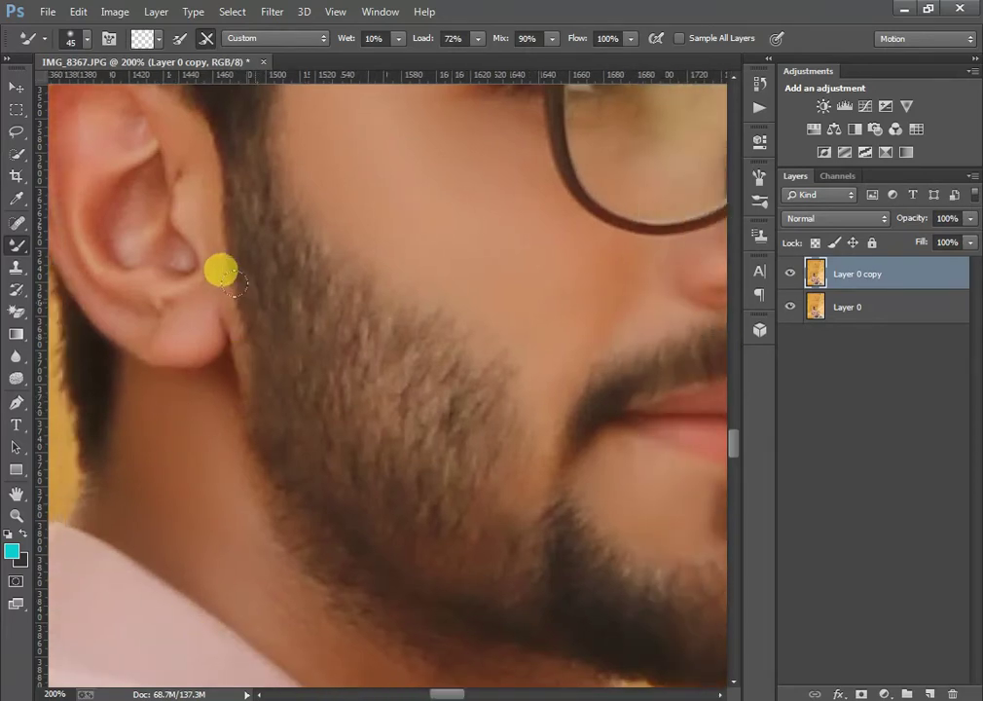
scroll(244, 271, "down", 3)
key("]")
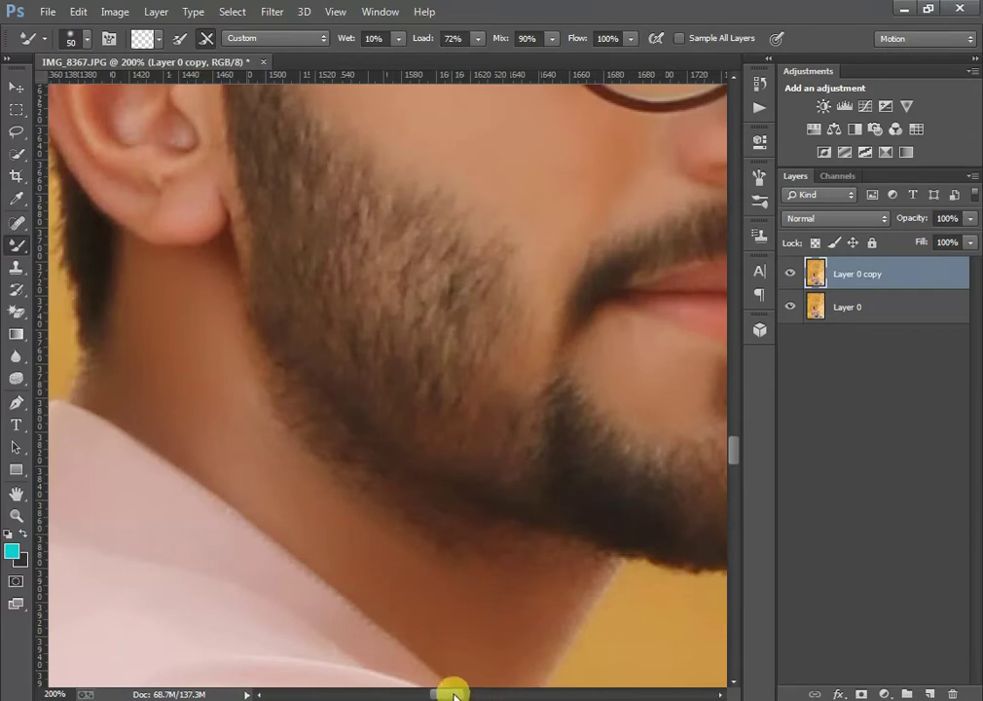
scroll(454, 693, "right", 3)
scroll(439, 149, "down", 4)
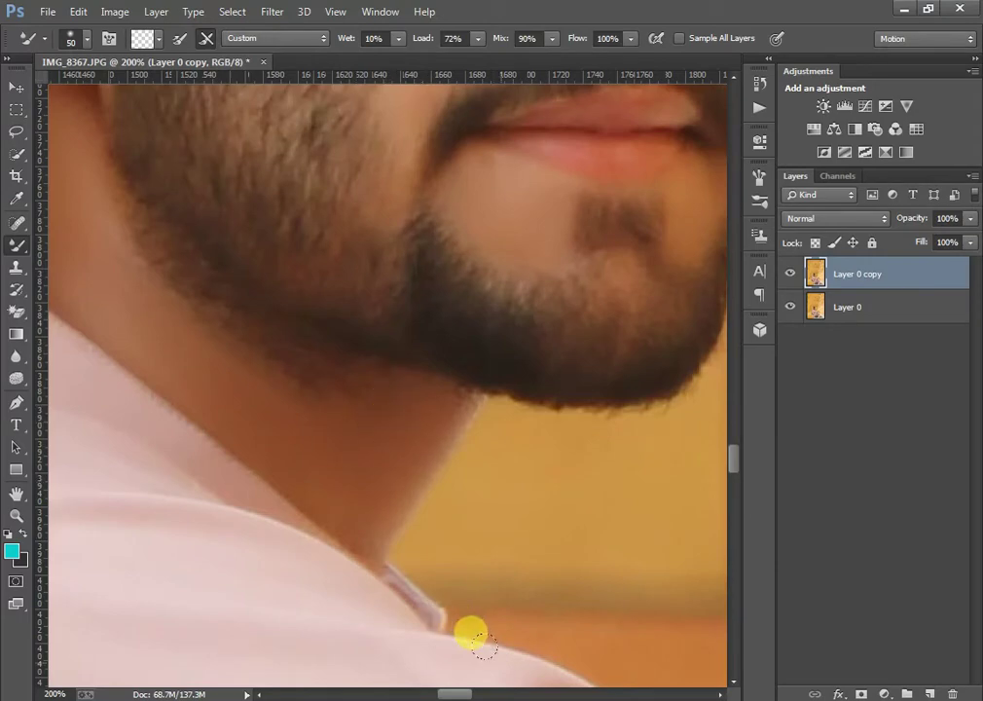
left_click_drag(451, 693, 430, 692)
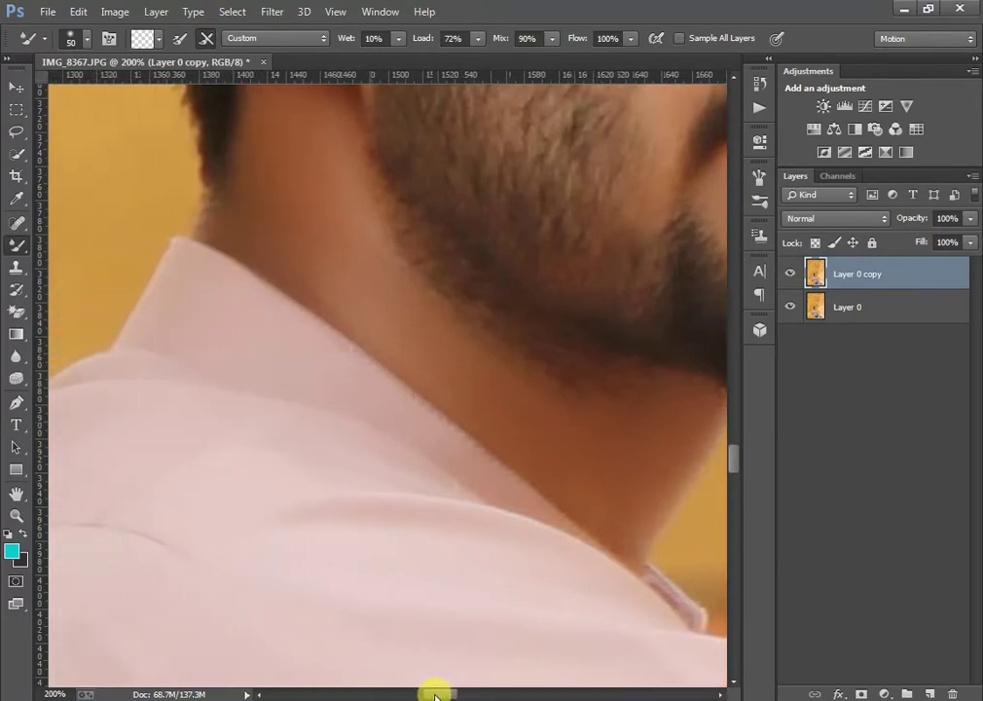
- Smooth the skin of the earlobe and ear with the Mixer Brush, reducing its size to 30
scroll(296, 209, "up", 2)
scroll(251, 196, "up", 2)
key("bracketleft")
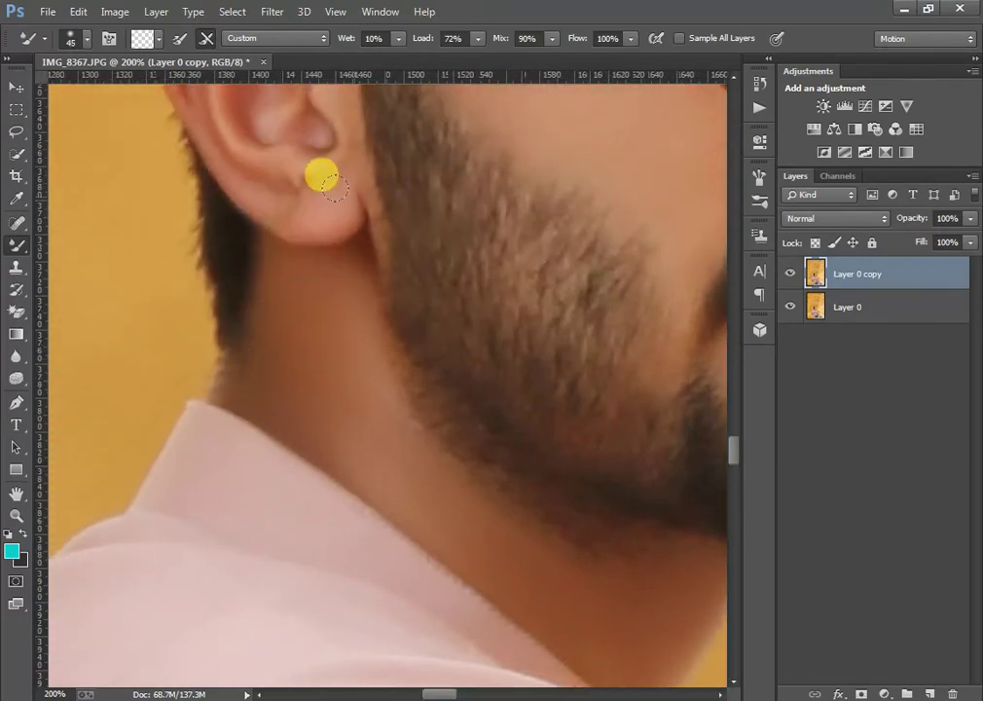
scroll(320, 170, "up", 1)
key("bracketleft")
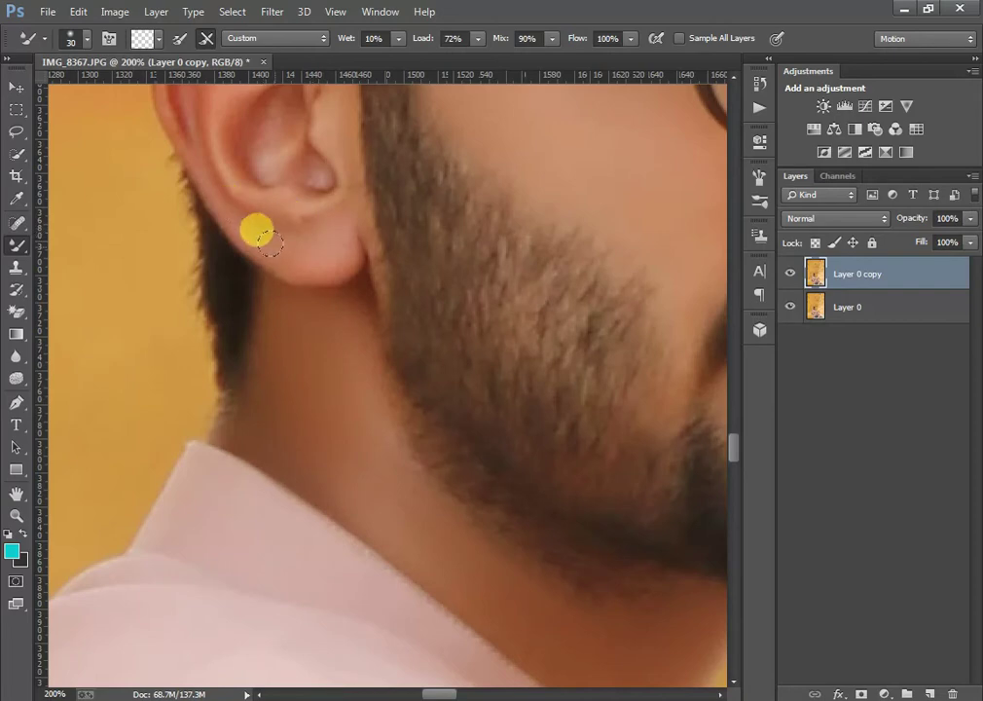
scroll(185, 229, "up", 1)
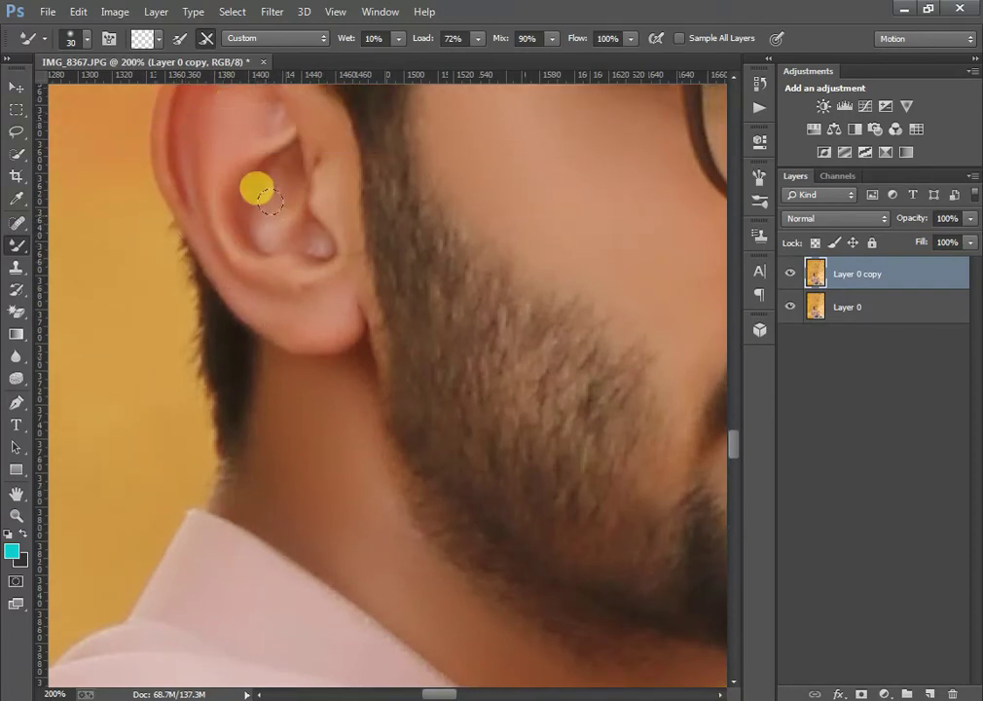
scroll(292, 214, "up", 1)
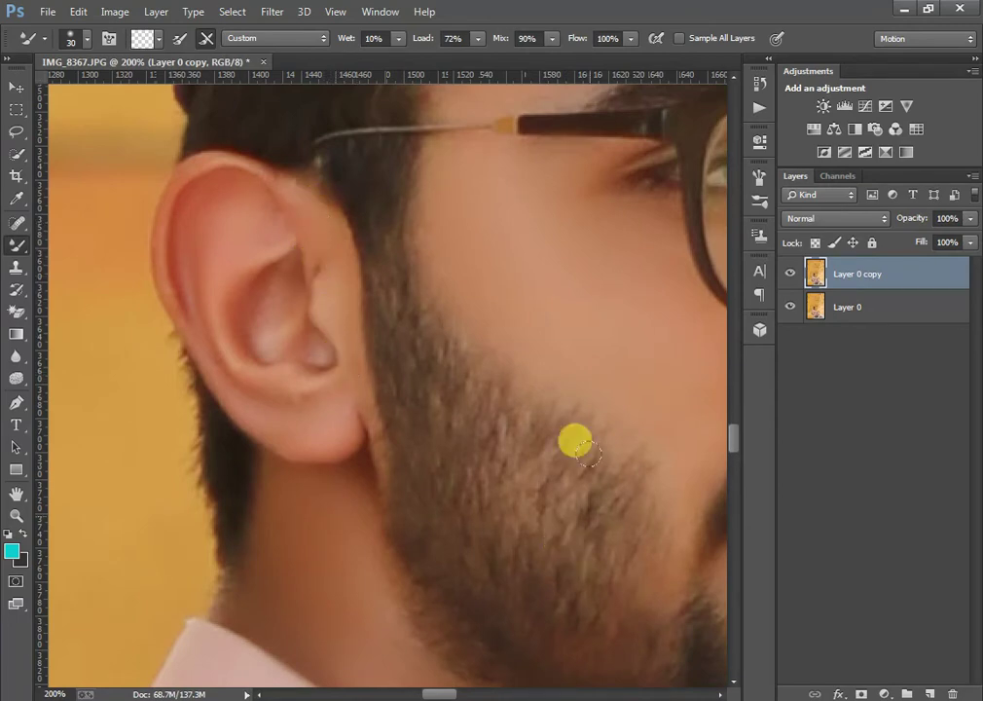
scroll(438, 321, "up", 1)
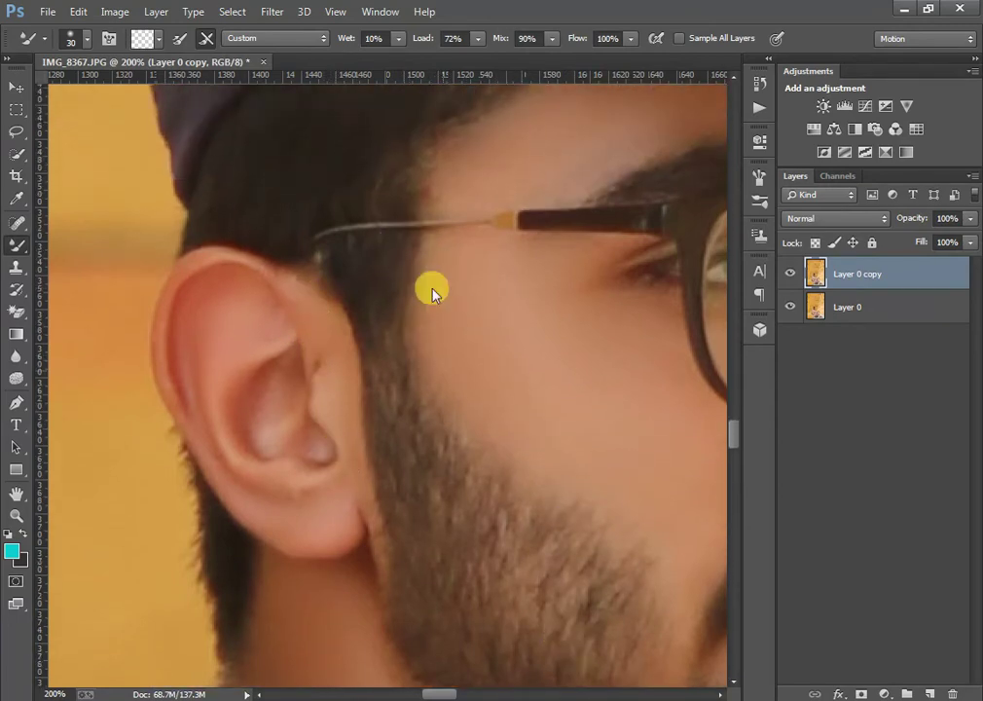
scroll(434, 286, "up", 1)
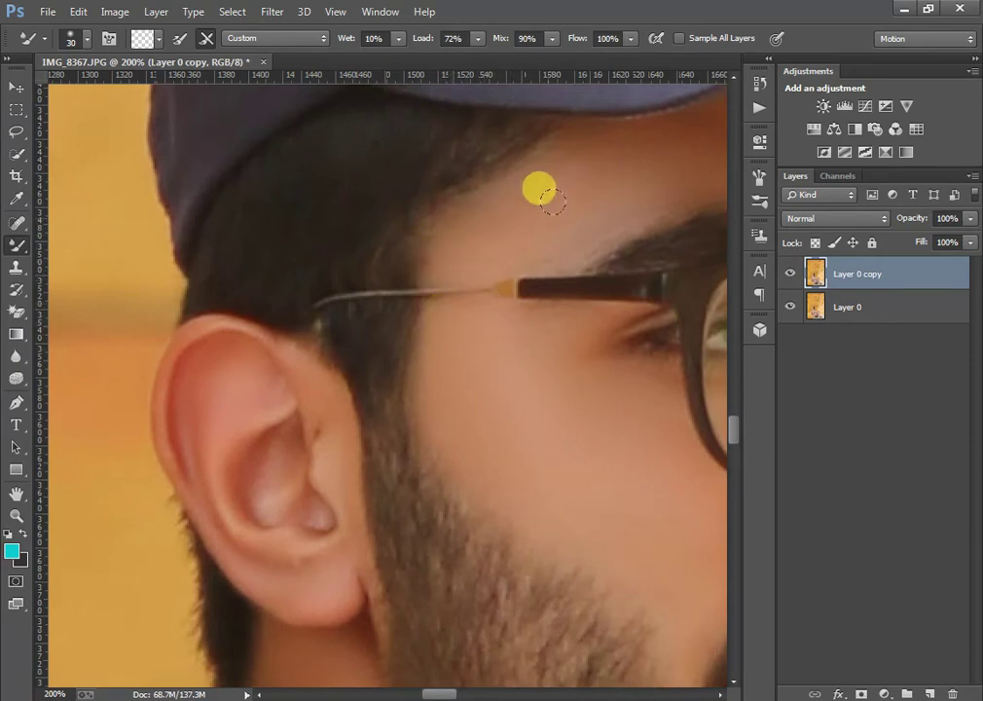
- Review the whole face and compare it before and after retouching by toggling the visibility of Layer 0 copy
key("ctrl+minus")
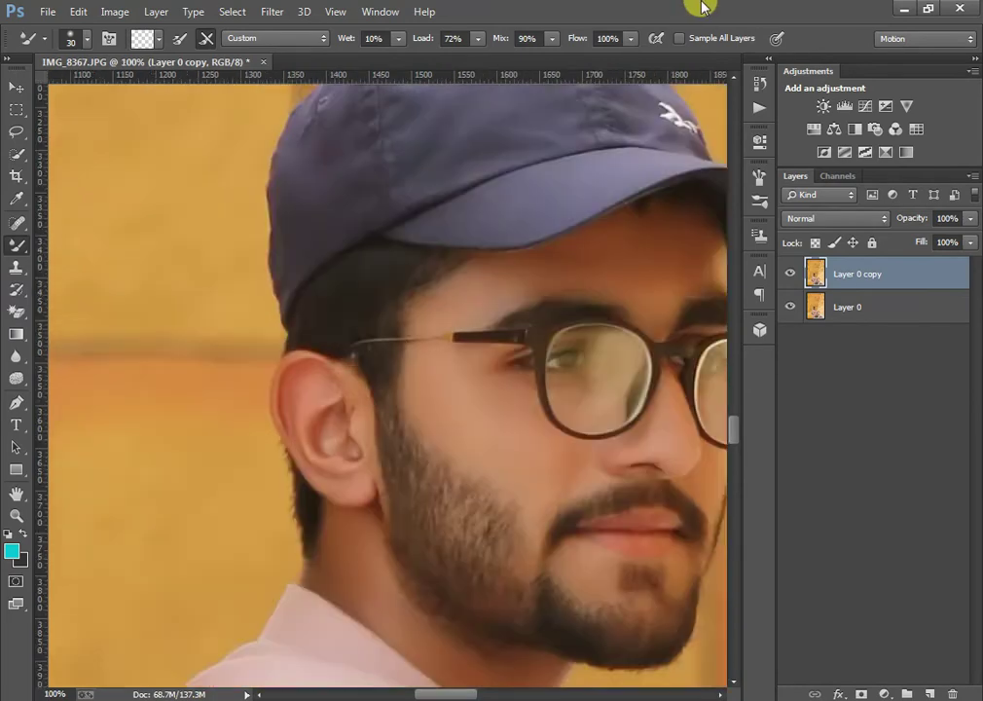
key("ctrl+minus")
scroll(535, 487, "down", 3)
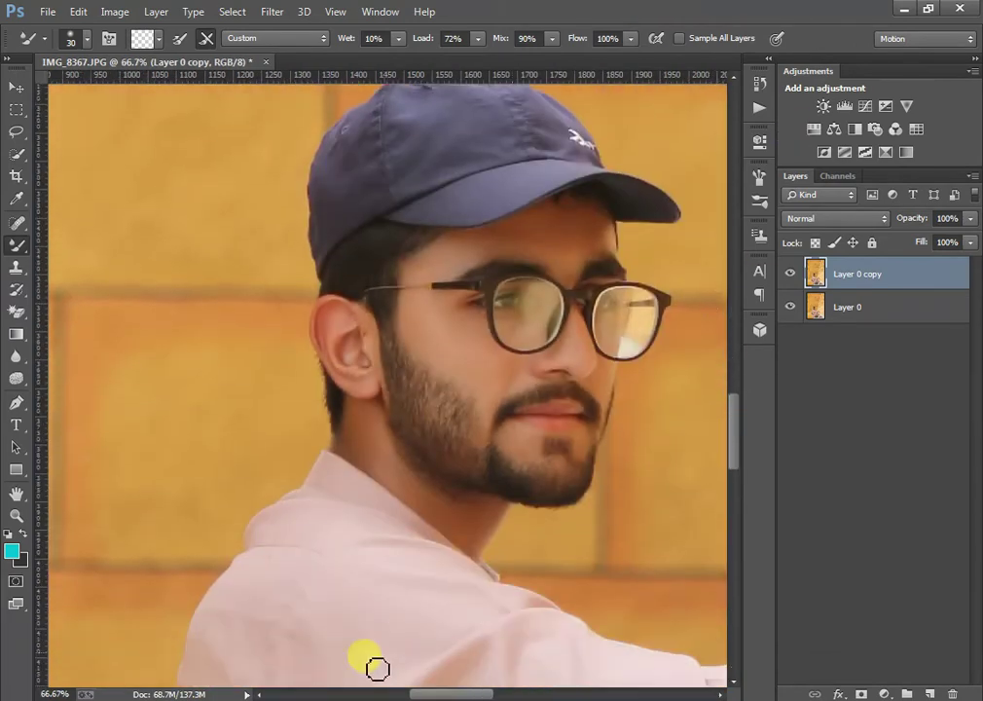
left_click_drag(463, 693, 439, 694)
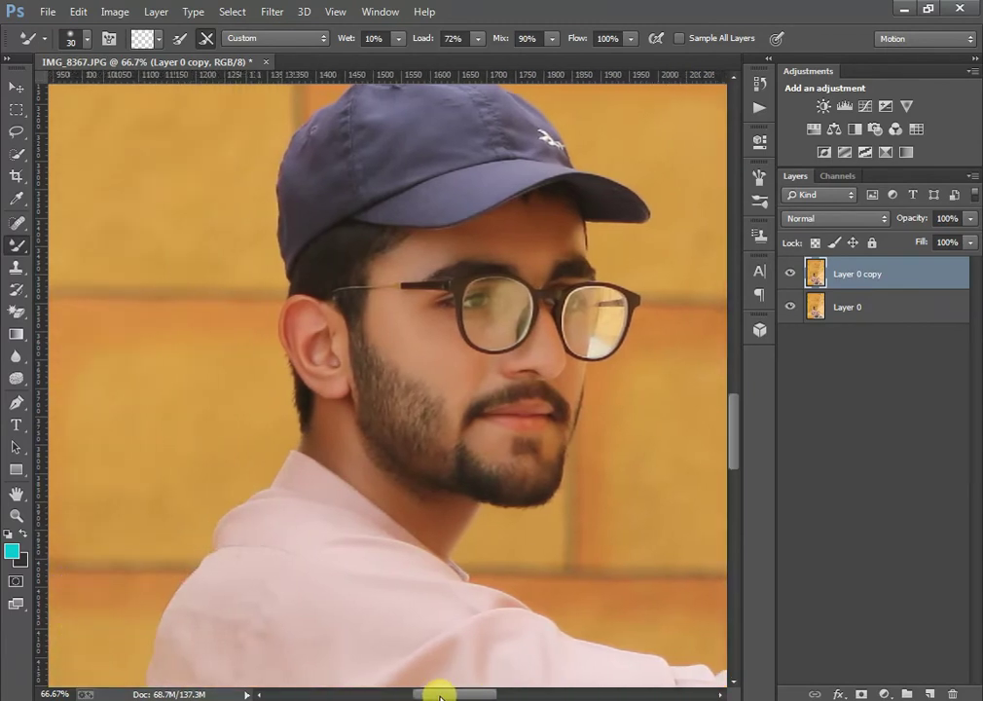
key("ctrl+plus")
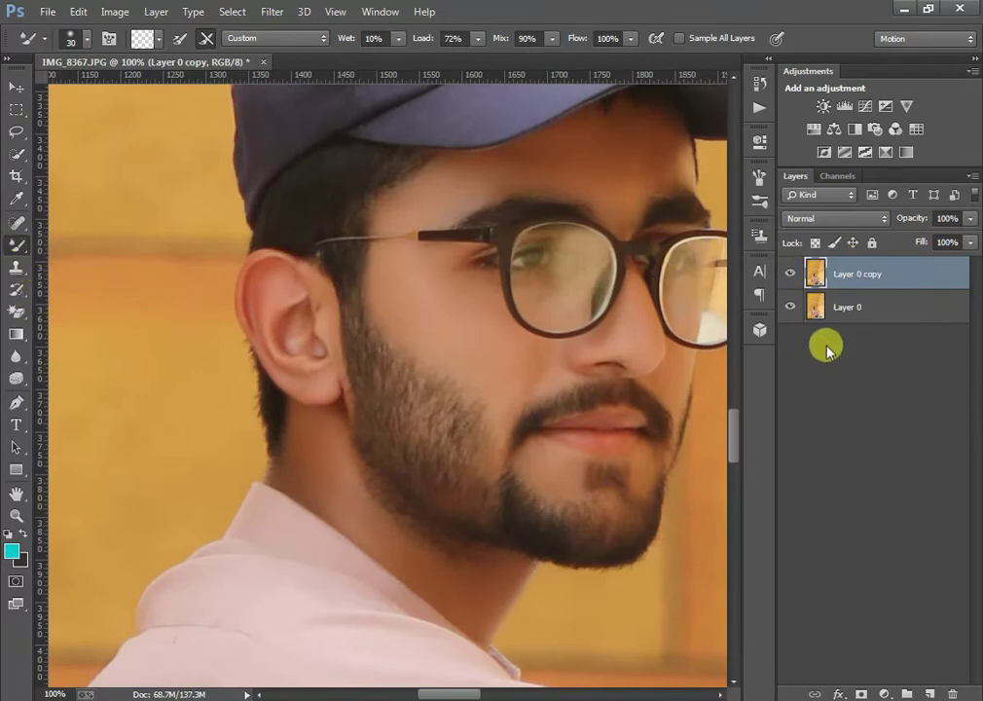
left_click(790, 273)
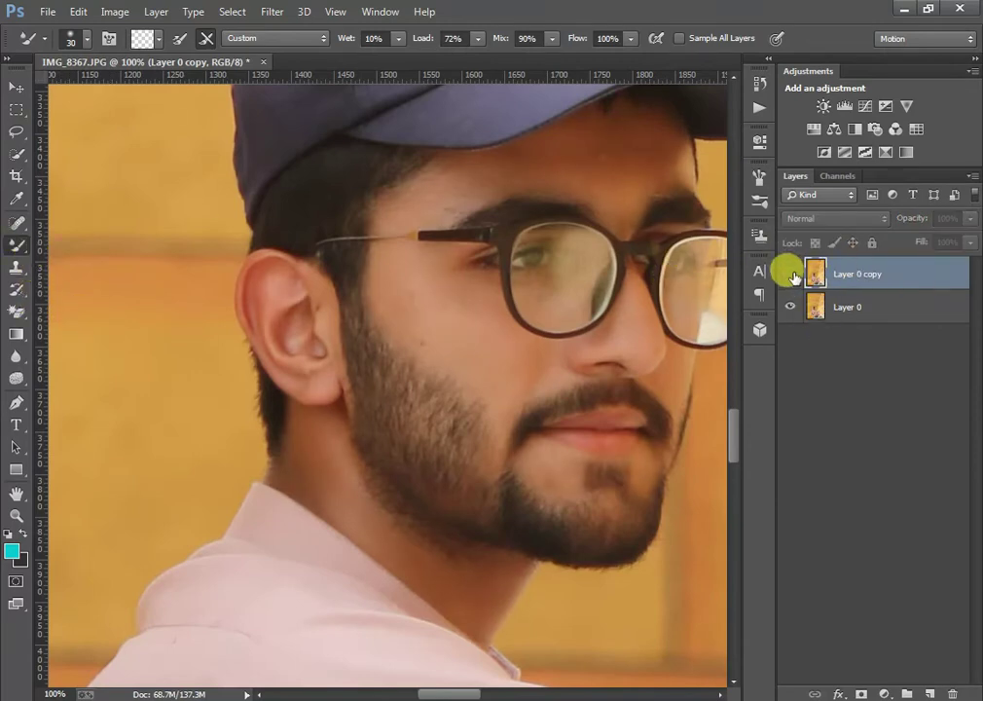
left_click(790, 273)
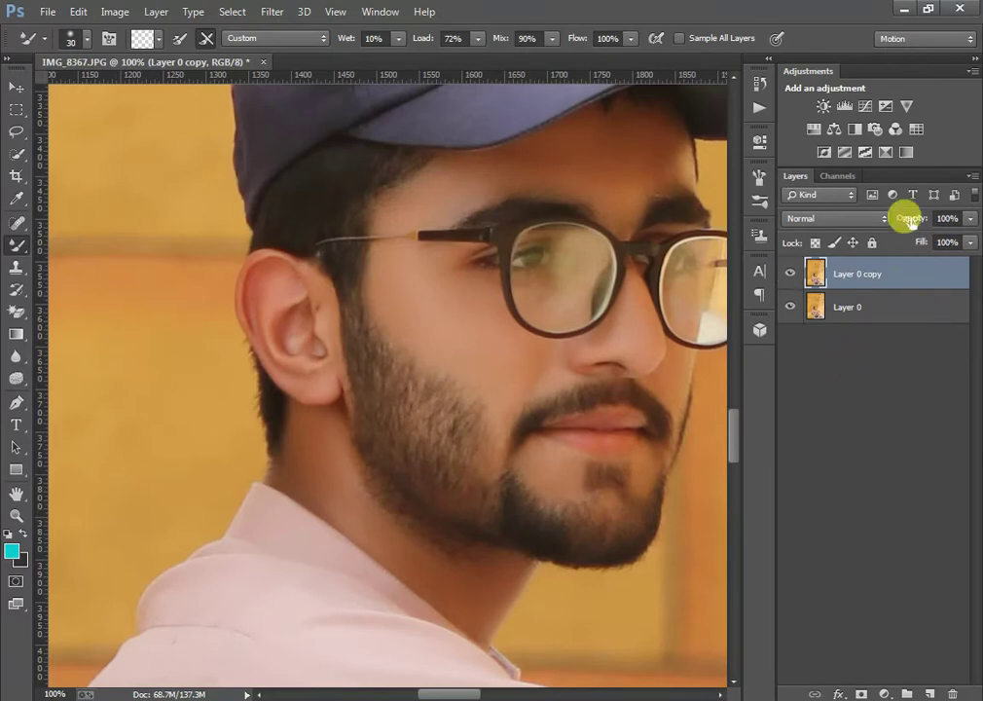
- Duplicate the retouched Layer 0 copy and switch to the Polygonal Lasso Tool
key("ctrl+j")
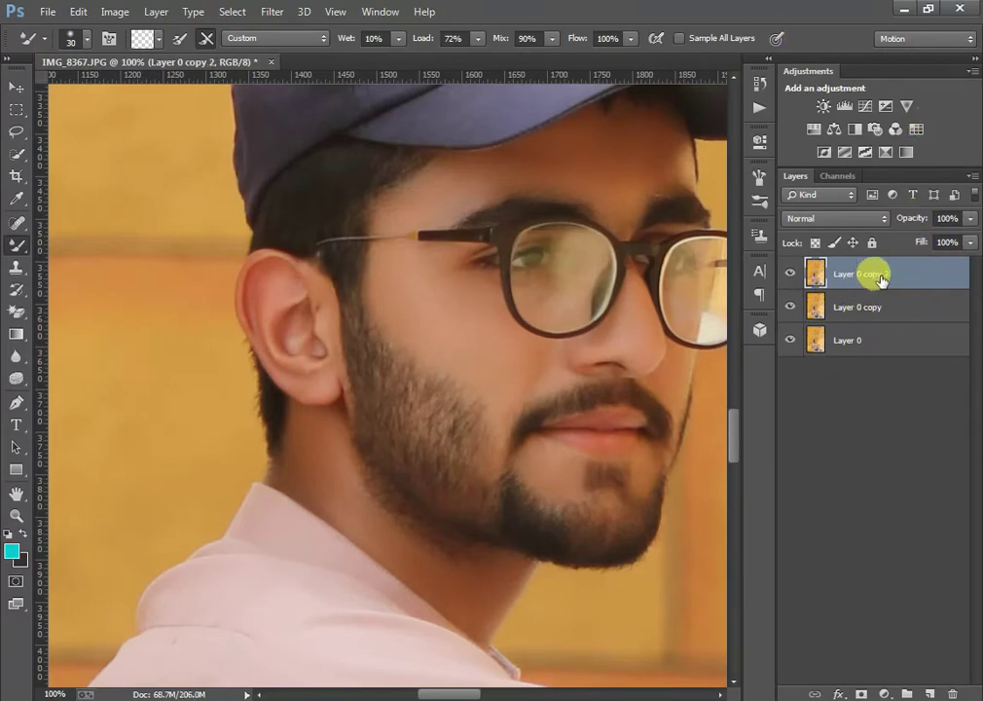
left_click(16, 136)
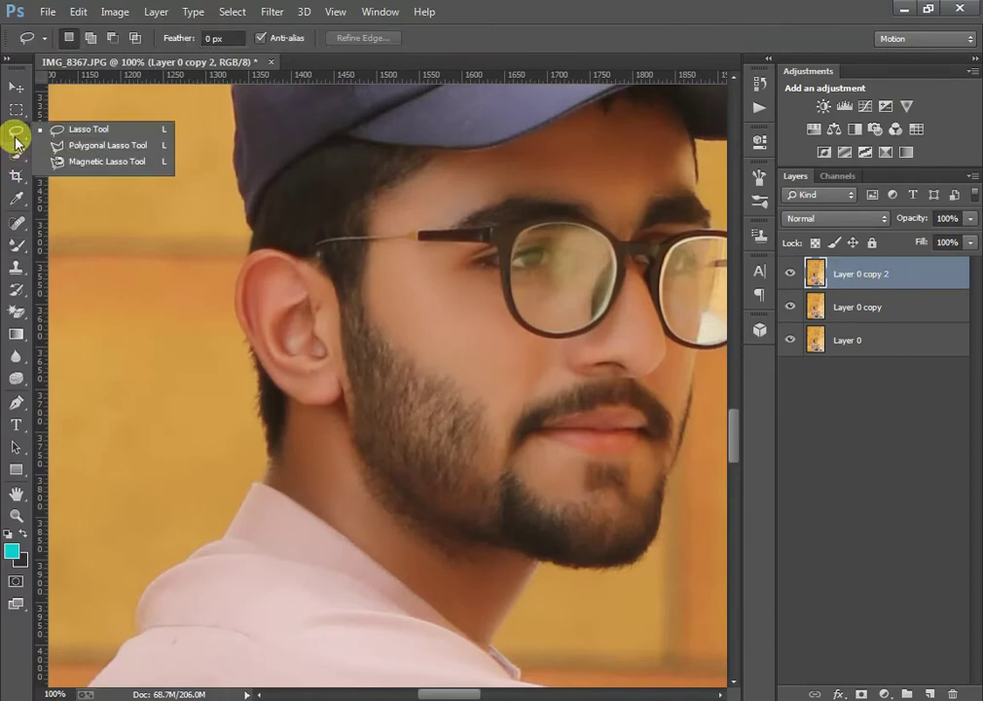
left_click(101, 146)
- Select the cheek area between the sideburn, the beard's upper edge and the moustache with a closed straight-sided outline
scroll(544, 377, "up", 2)
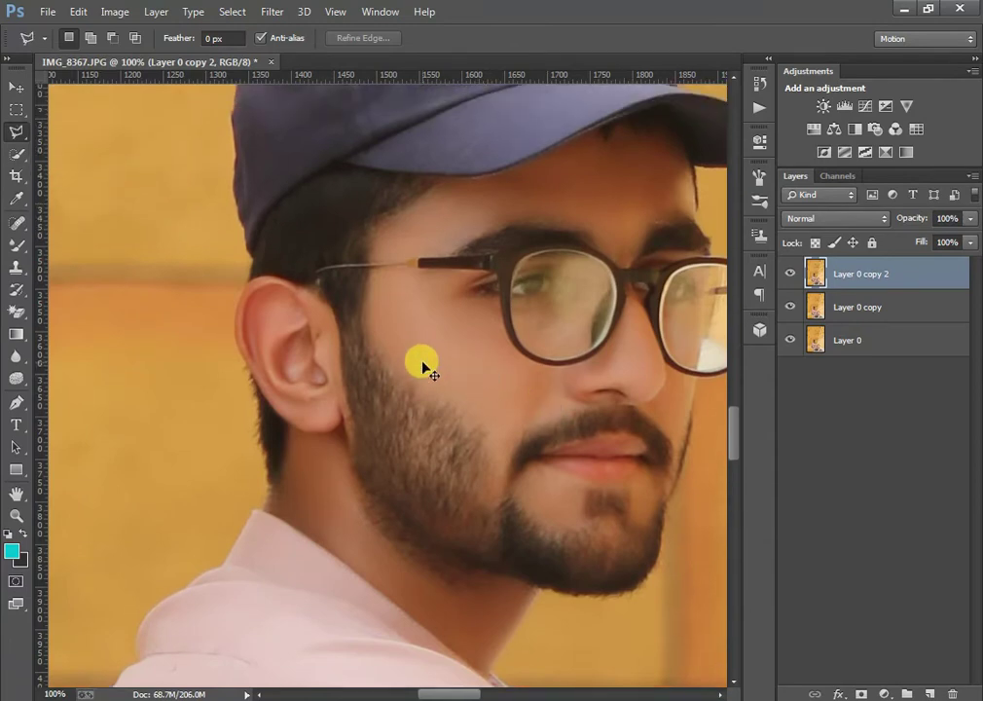
scroll(424, 365, "up", 1)
scroll(423, 357, "up", 1)
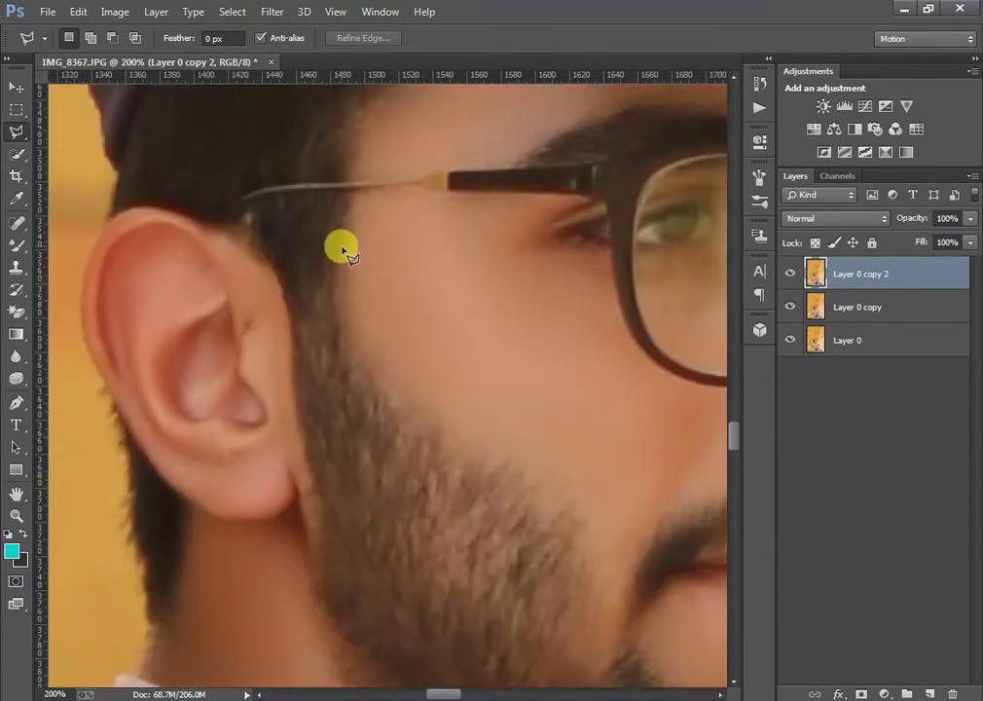
scroll(494, 360, "down", 1)
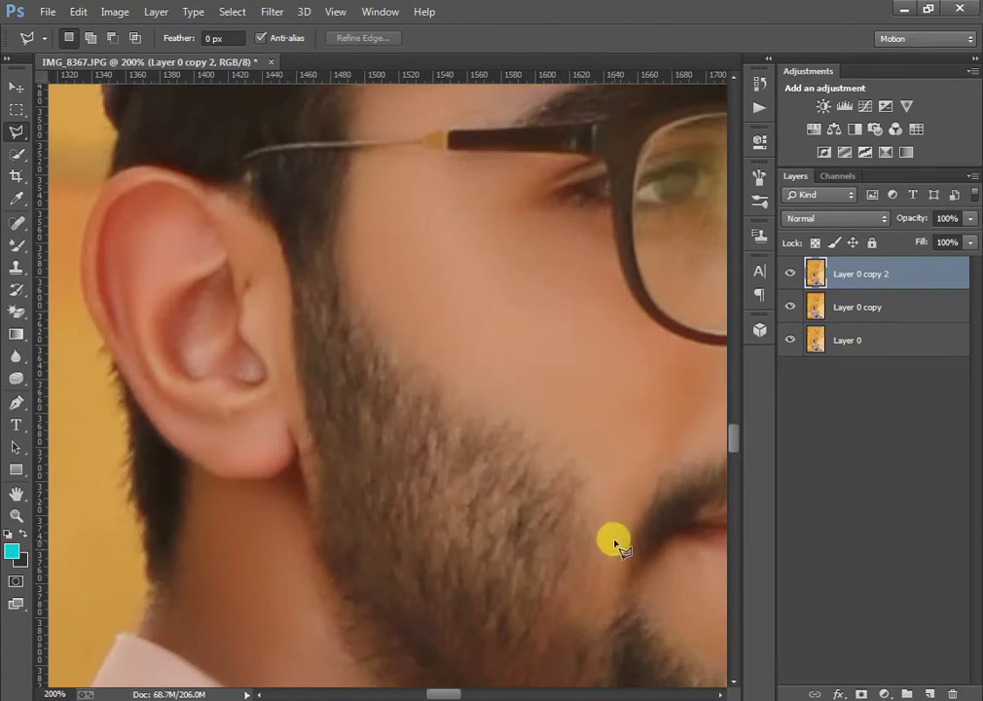
left_click(584, 492)
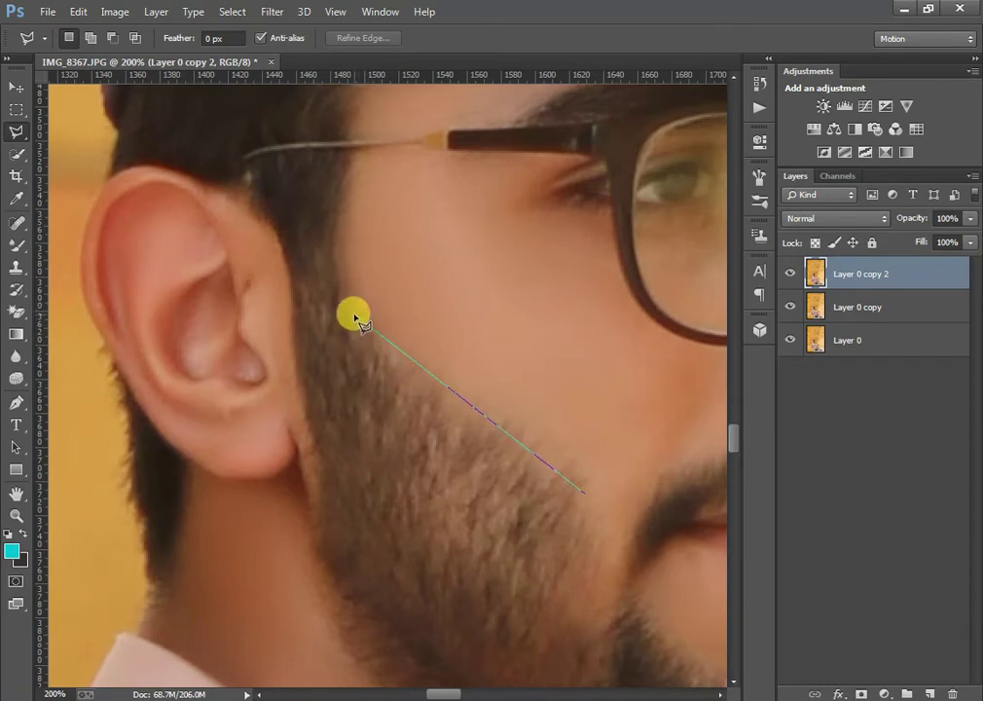
left_click(353, 318)
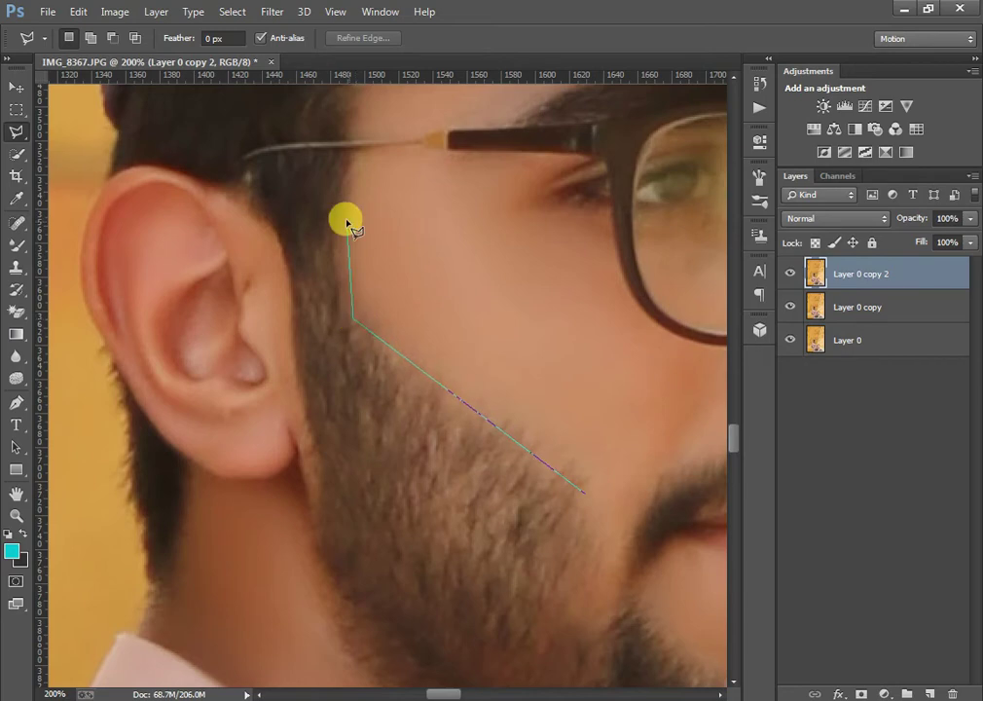
left_click(343, 156)
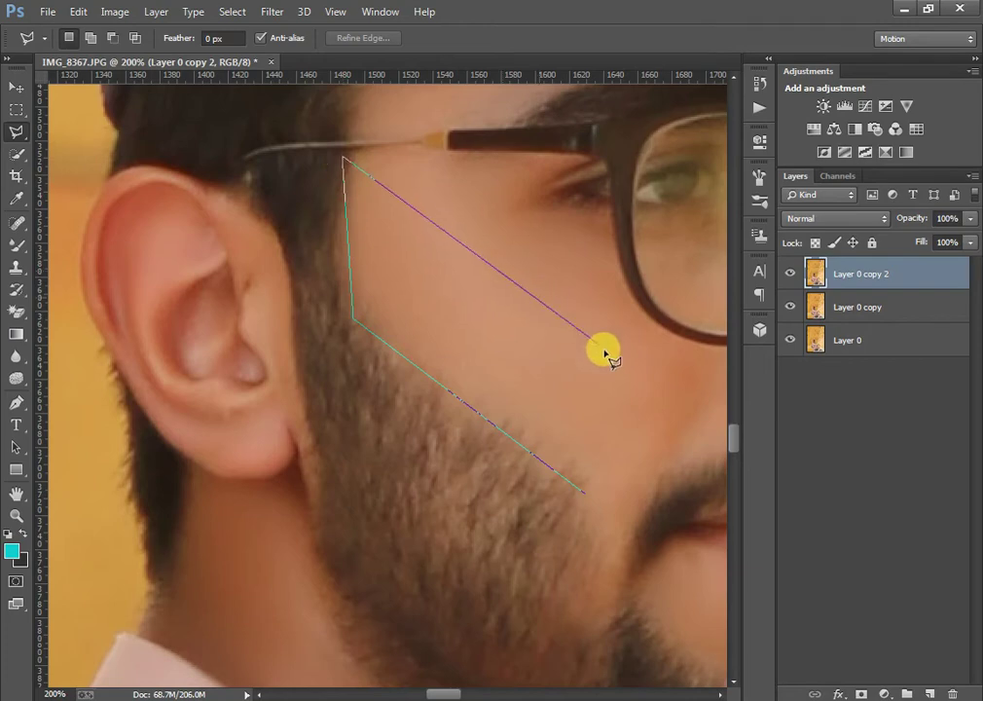
left_click(654, 406)
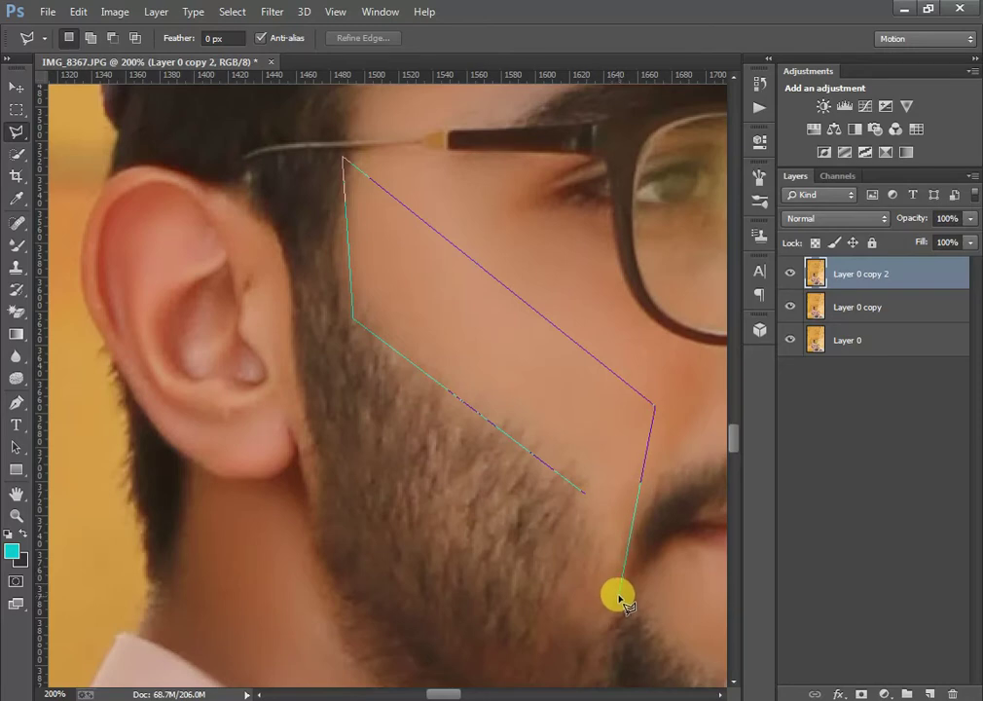
left_click(621, 591)
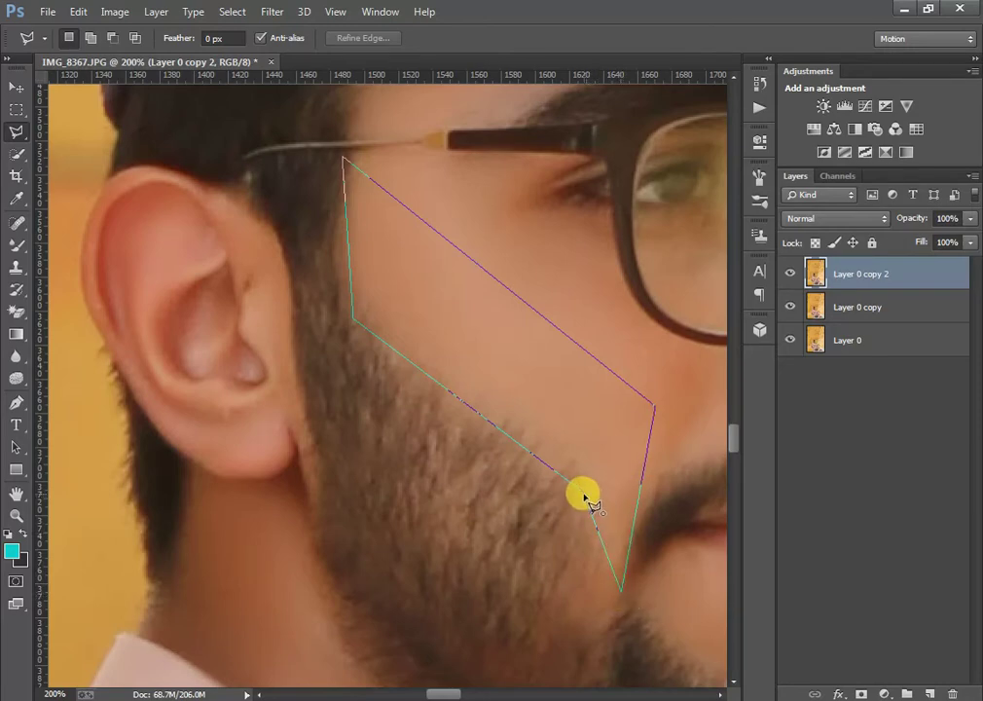
double_click(583, 494)
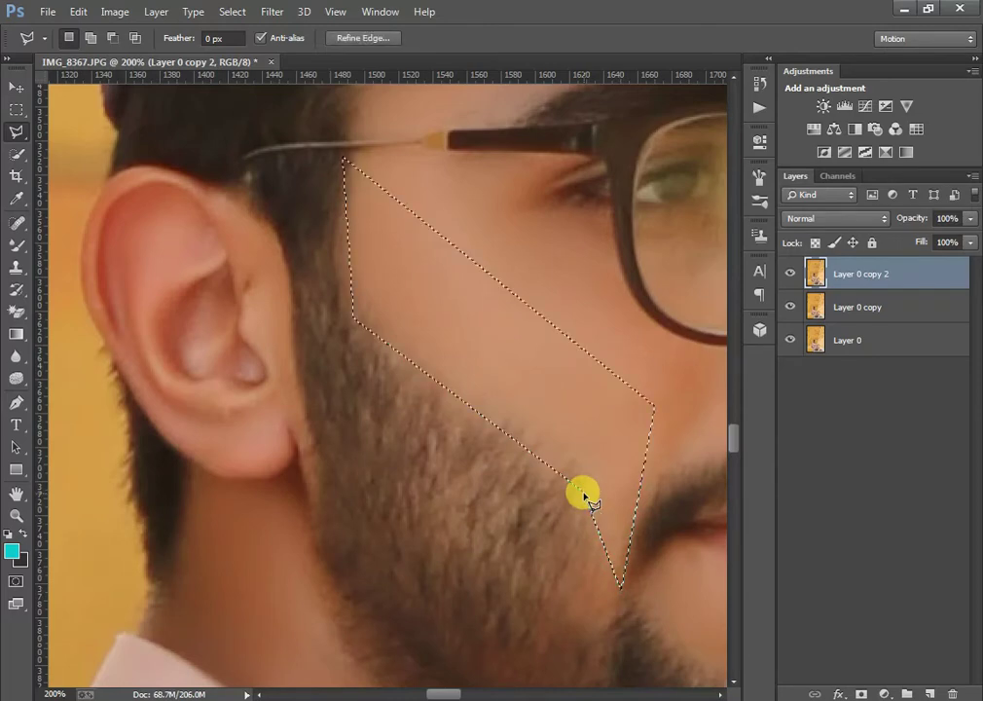
- Smooth the skin inside the selected cheek area with the Mixer Brush, reducing its size to 25 near the beard and mouth corner
left_click(17, 247)
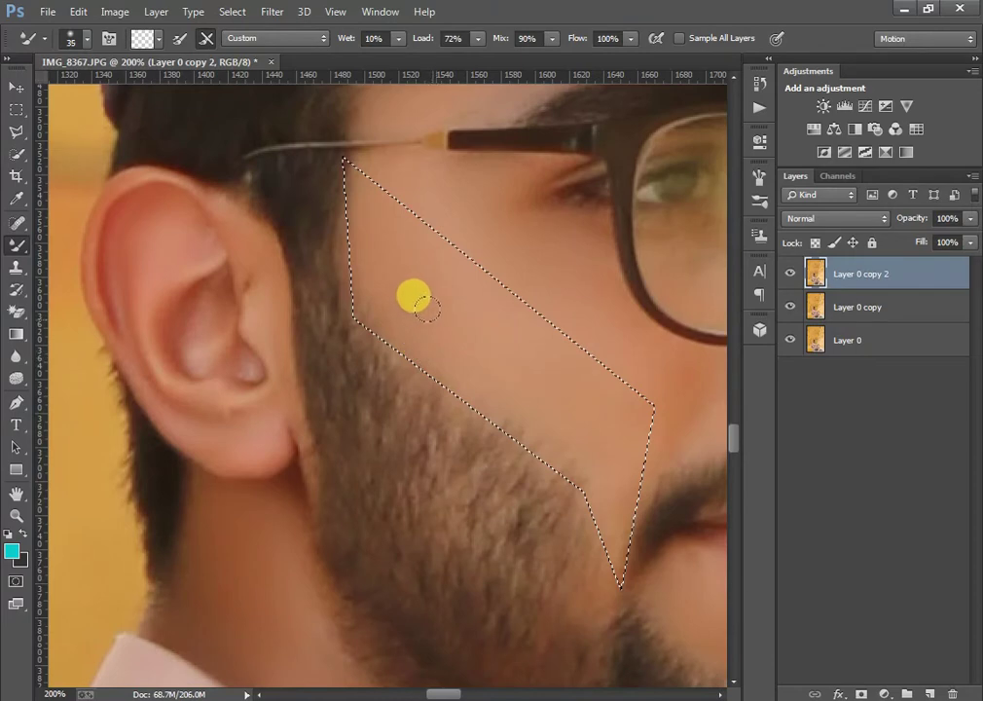
key("bracketright")
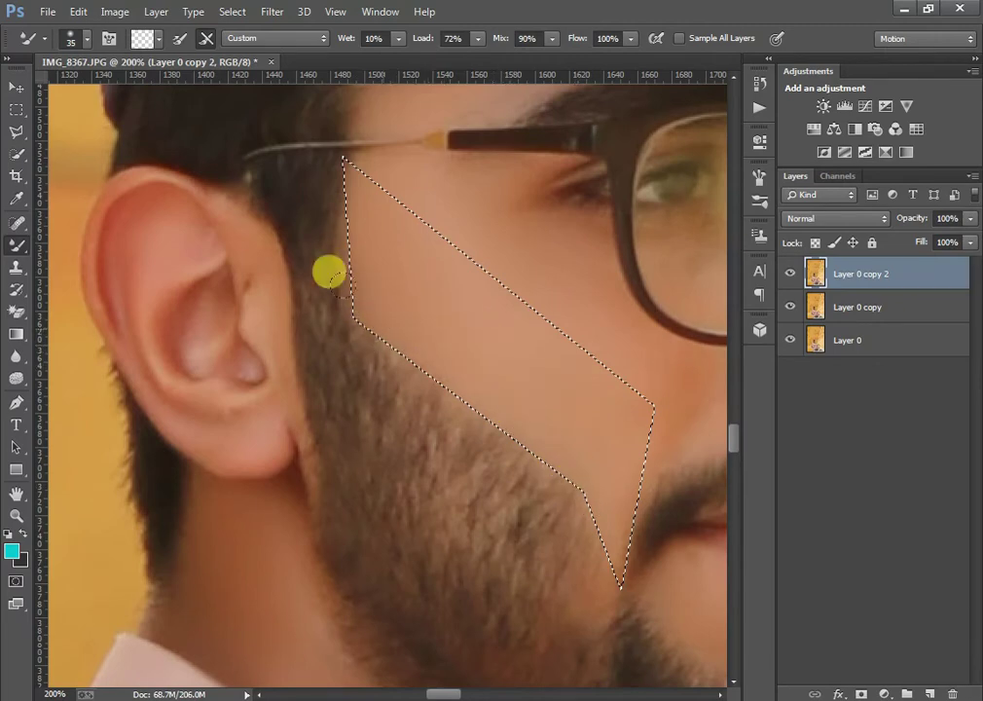
scroll(370, 284, "up", 1)
scroll(438, 344, "down", 2)
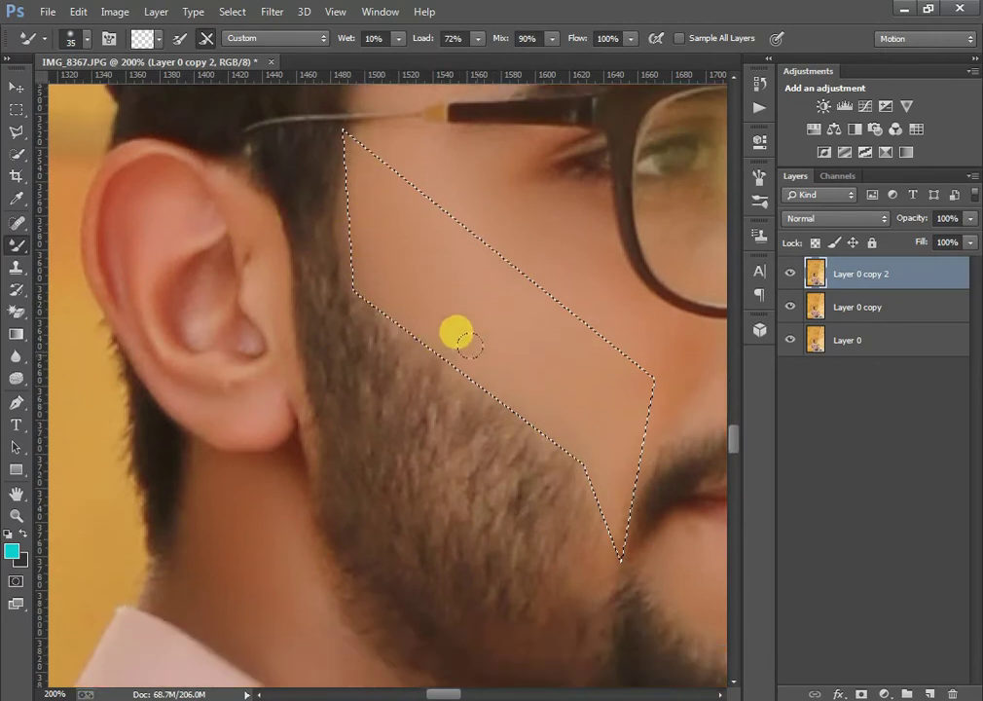
scroll(467, 341, "down", 2)
key("bracketleft")
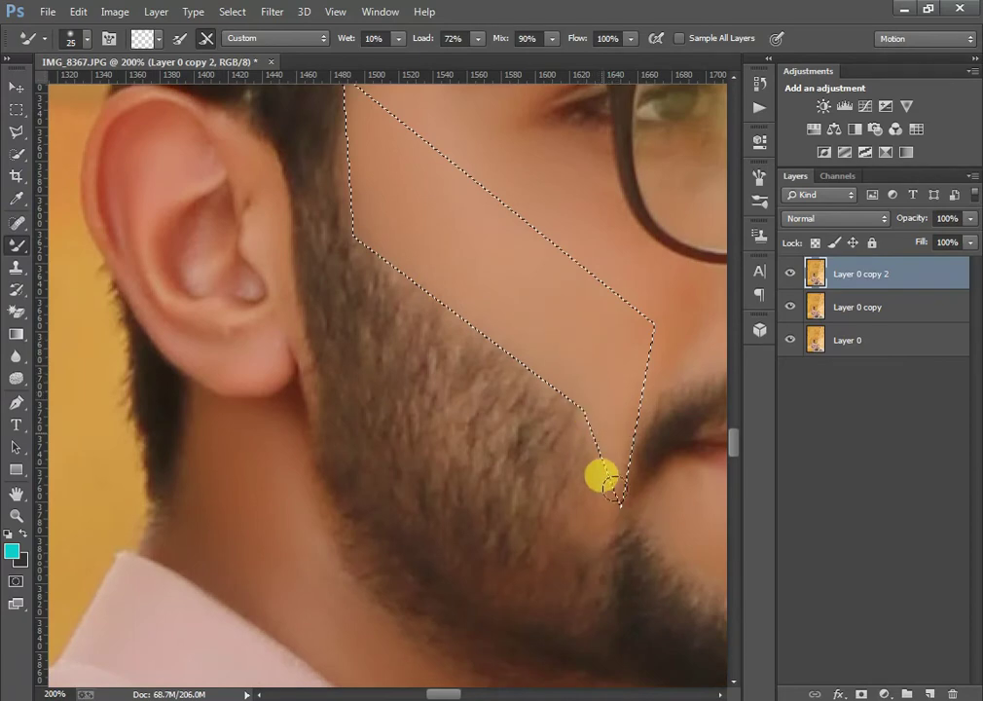
mouse_move(608, 489)
left_mouse_down()
mouse_move(606, 338)
mouse_move(608, 452)
mouse_move(623, 404)
mouse_move(630, 420)
mouse_move(595, 320)
mouse_move(628, 426)
mouse_move(614, 371)
mouse_move(606, 392)
mouse_move(625, 460)
mouse_move(484, 365)
mouse_move(499, 403)
mouse_move(574, 392)
mouse_move(555, 369)
mouse_move(444, 344)
mouse_move(529, 365)
mouse_move(486, 351)
left_mouse_up()
scroll(491, 381, "up", 1)
scroll(487, 352, "up", 1)
- Feather the cheek selection by 2 pixels with the Polygonal Lasso Tool active and remove the selection
left_click(17, 132)
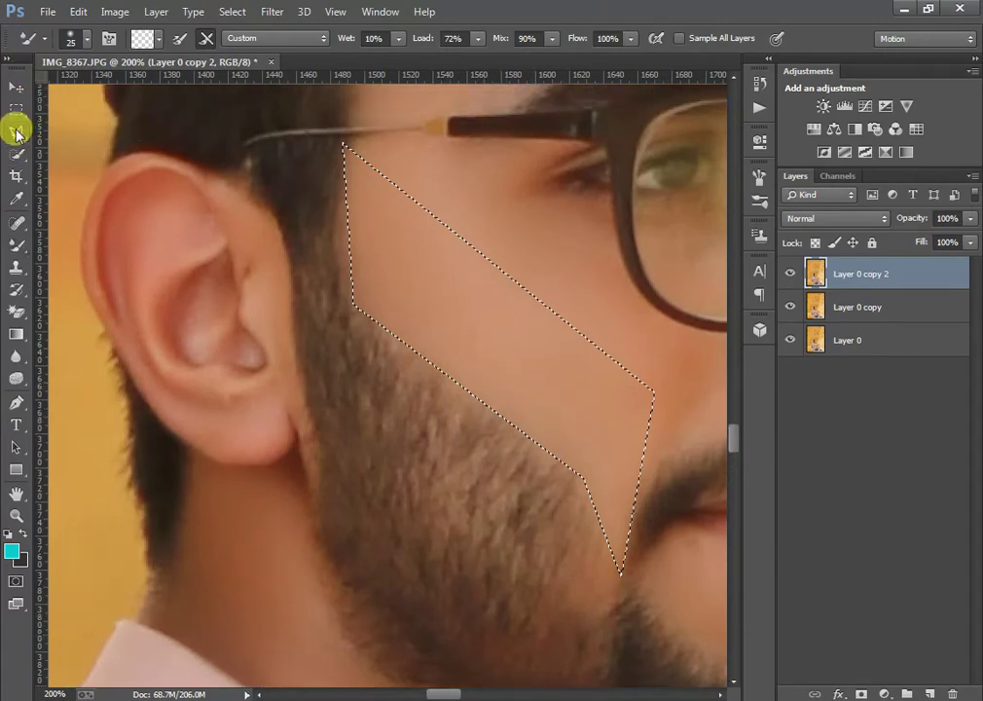
right_click(478, 265)
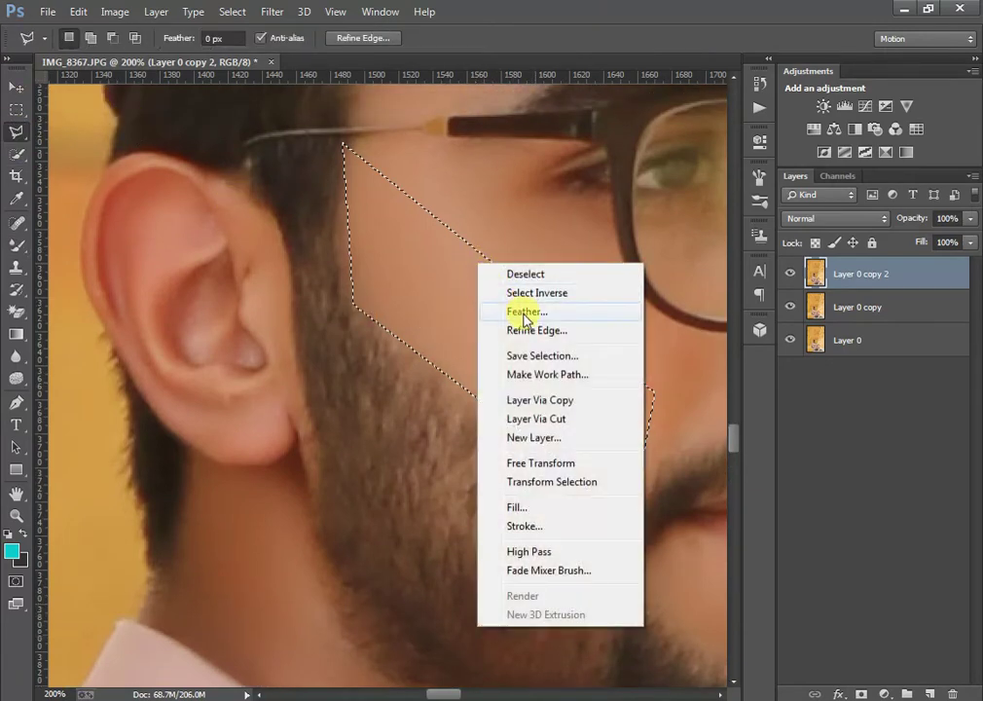
left_click(525, 314)
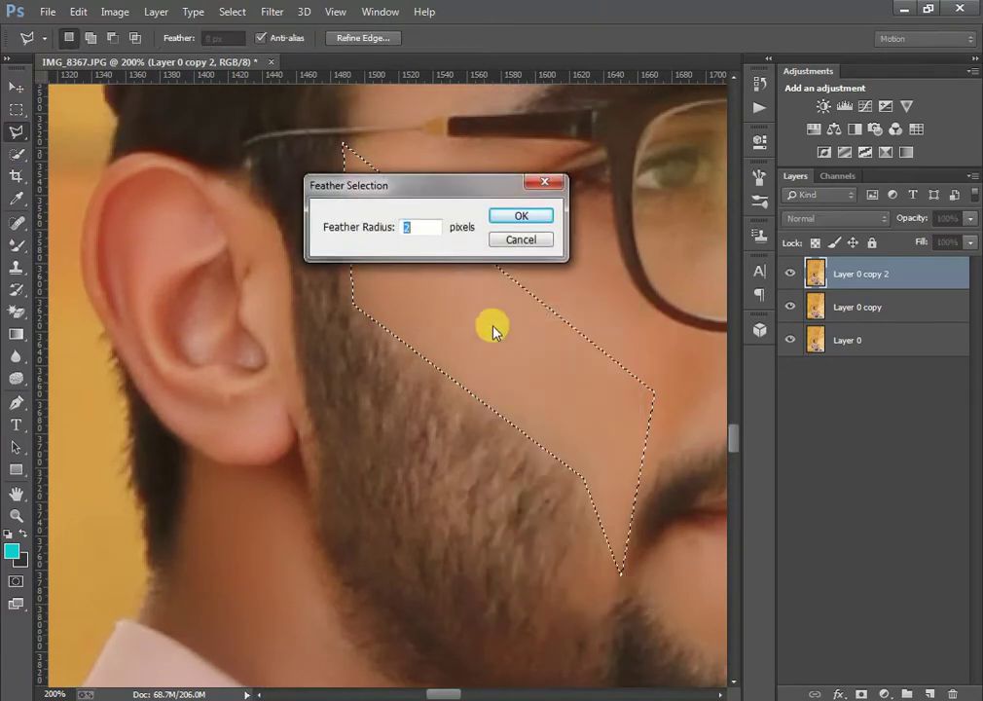
left_click(526, 218)
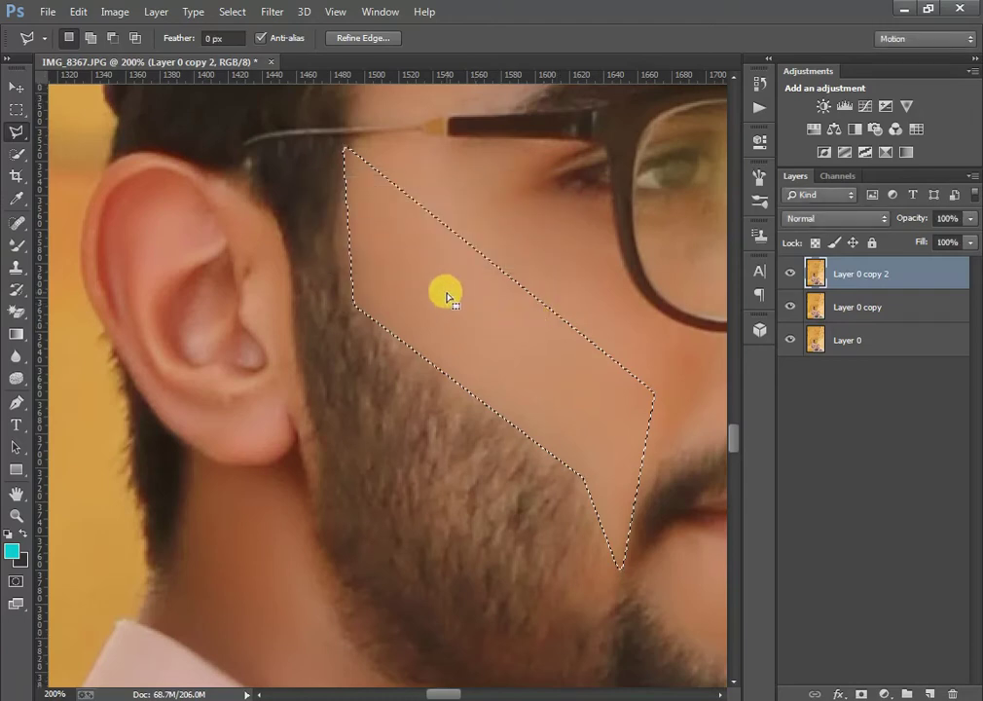
right_click(433, 296)
left_click(468, 303)
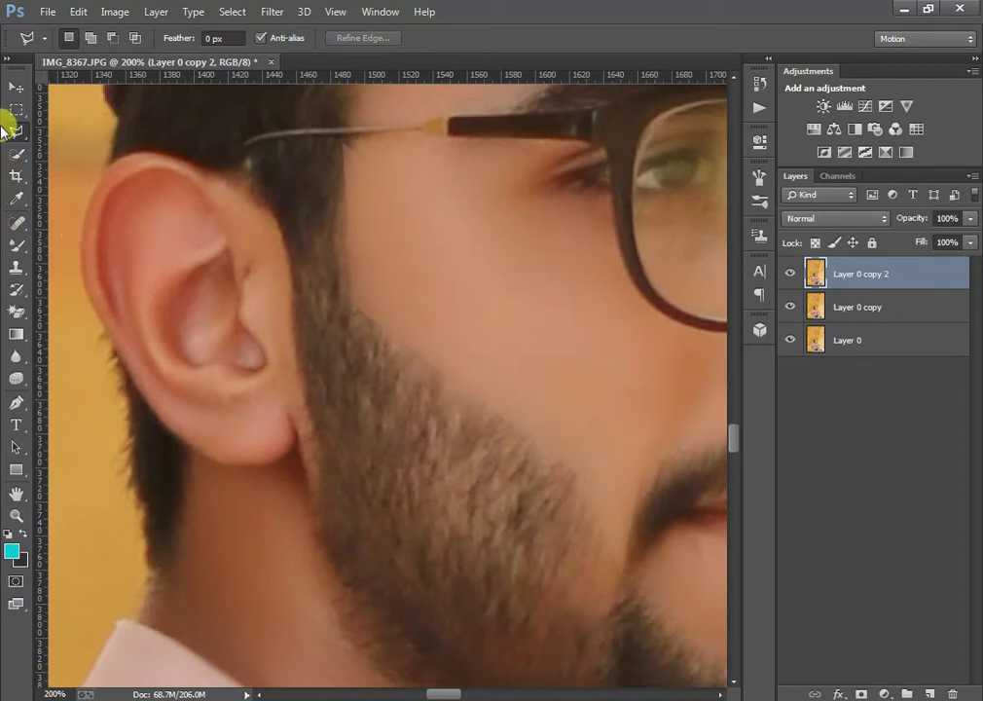
- Blend the cheek skin beside the sideburn, below the glasses' temple arm, with the Mixer Brush at size 20
left_click(16, 245)
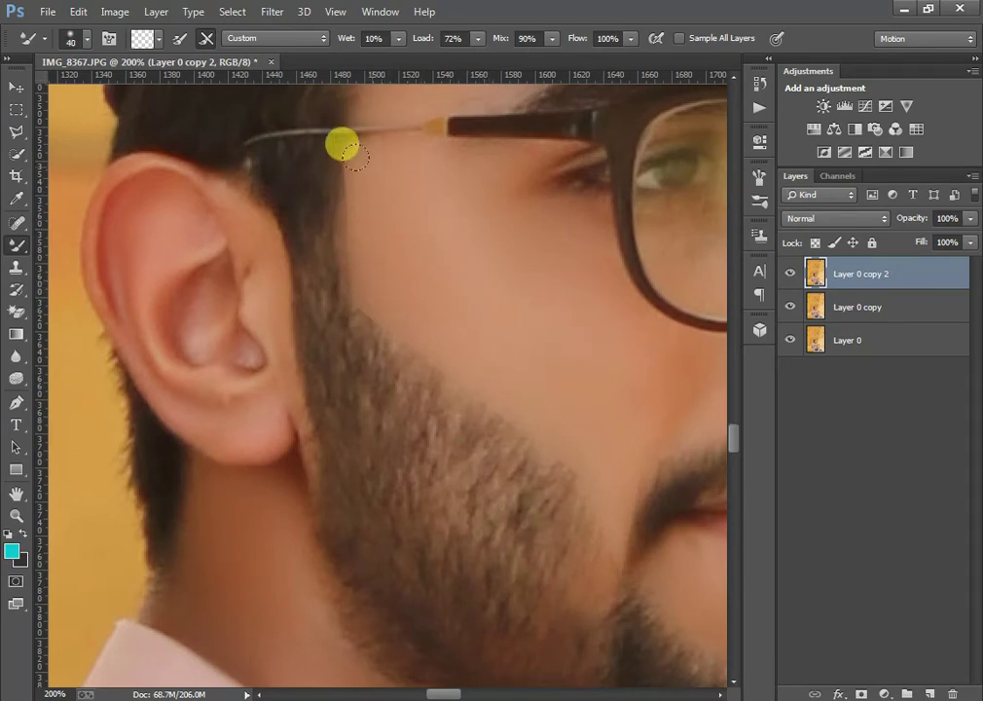
scroll(364, 185, "up", 1)
key("[")
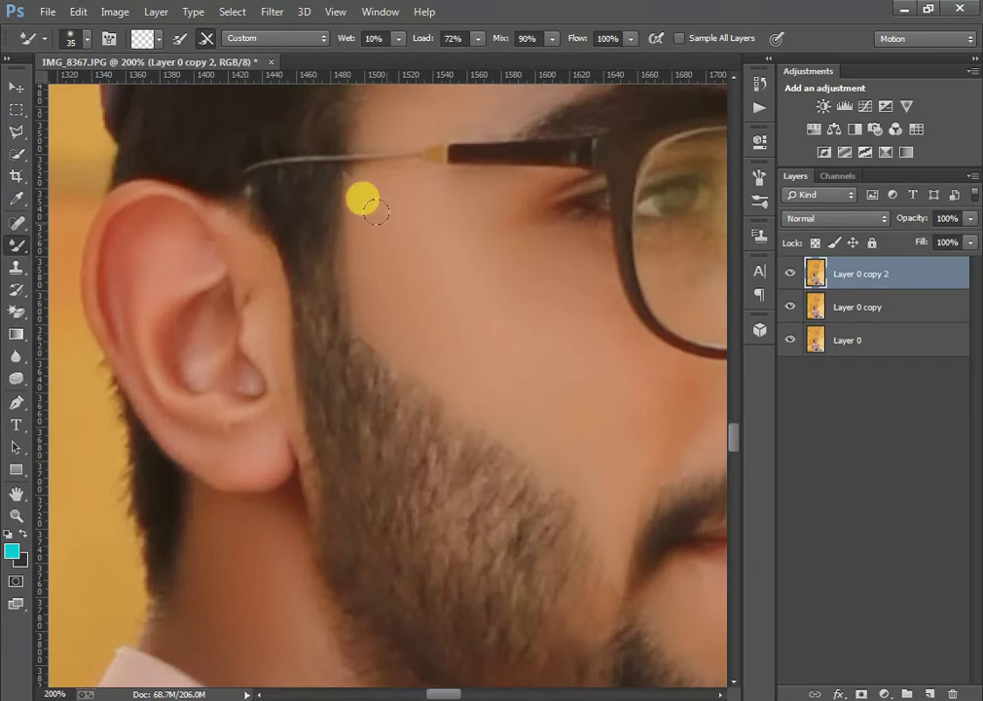
key("[")
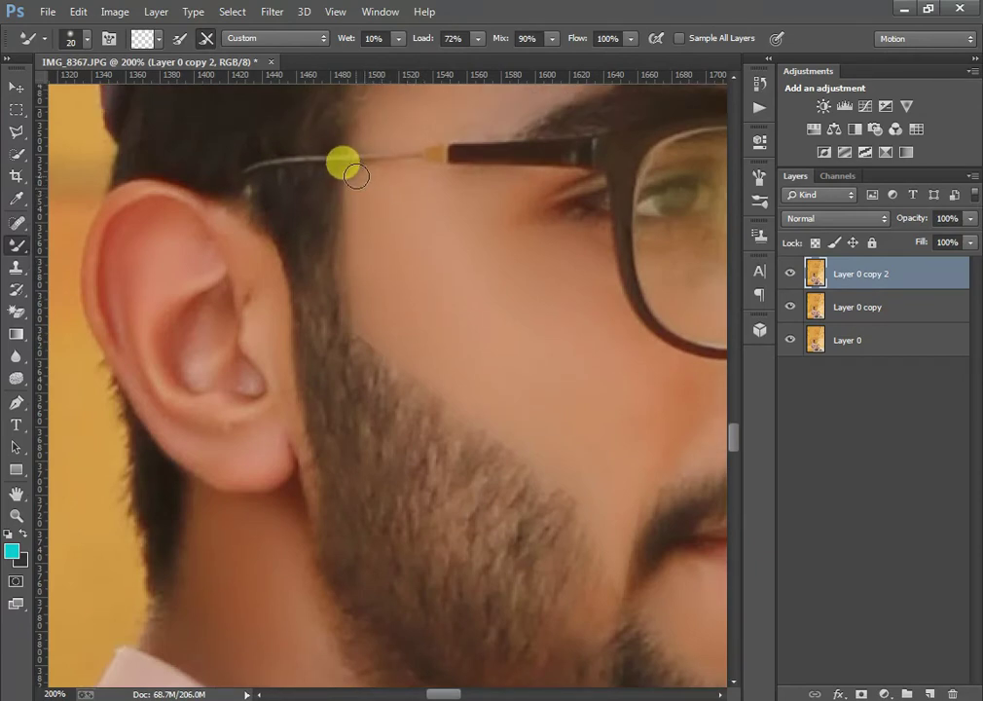
mouse_move(360, 186)
left_mouse_down()
mouse_move(403, 280)
mouse_move(412, 265)
mouse_move(444, 266)
mouse_move(420, 263)
mouse_move(461, 301)
mouse_move(490, 290)
mouse_move(513, 339)
mouse_move(511, 307)
mouse_move(558, 409)
mouse_move(615, 453)
mouse_move(612, 477)
mouse_move(653, 407)
mouse_move(630, 457)
mouse_move(638, 450)
mouse_move(608, 390)
mouse_move(581, 454)
mouse_move(587, 508)
mouse_move(549, 407)
mouse_move(557, 393)
mouse_move(545, 458)
mouse_move(551, 429)
mouse_move(570, 416)
mouse_move(569, 399)
mouse_move(592, 432)
mouse_move(571, 441)
mouse_move(574, 424)
mouse_move(572, 437)
mouse_move(528, 390)
mouse_move(540, 408)
mouse_move(435, 336)
mouse_move(429, 342)
mouse_move(354, 289)
mouse_move(354, 300)
mouse_move(342, 292)
mouse_move(484, 290)
mouse_move(370, 290)
mouse_move(365, 217)
mouse_move(528, 307)
mouse_move(529, 334)
mouse_move(437, 218)
mouse_move(435, 181)
mouse_move(504, 273)
mouse_move(520, 231)
left_mouse_up()
- Smooth the broad cheek area between the glasses and the beard, enlarging the Mixer Brush to 45
key("]")
key("]")
key("]")
key("]")
scroll(557, 393, "up", 1)
key("[")
scroll(590, 428, "down", 3)
scroll(485, 290, "up", 1)
key("bracketright")
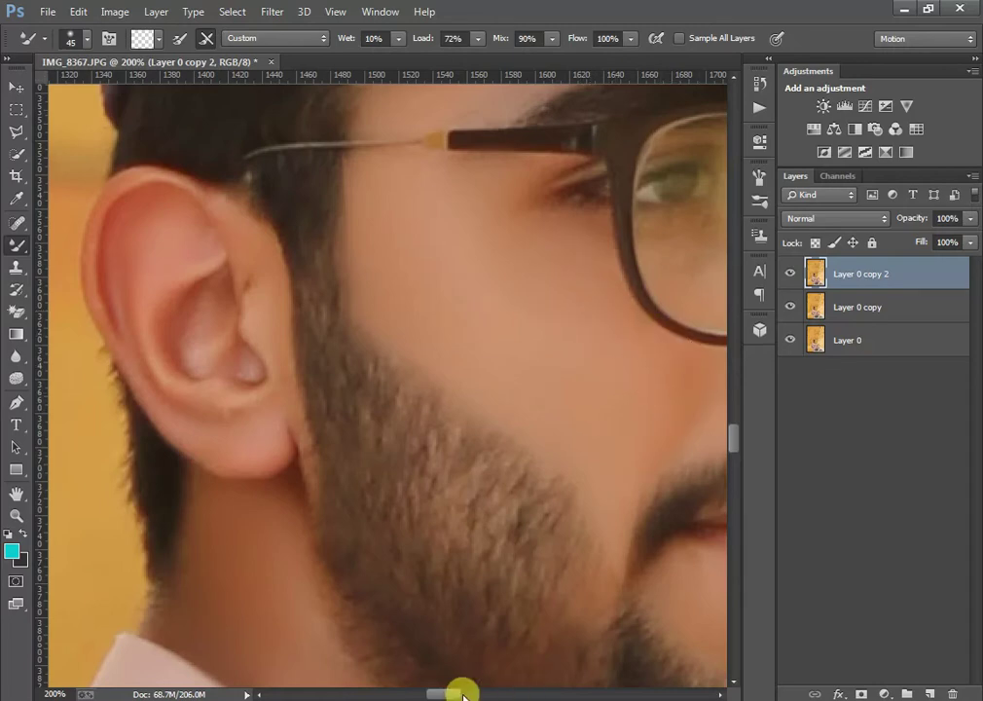
- Smooth the lower cheek between the beard's upper edge and the moustache, reducing the Mixer Brush size to 25
left_click_drag(455, 691, 472, 691)
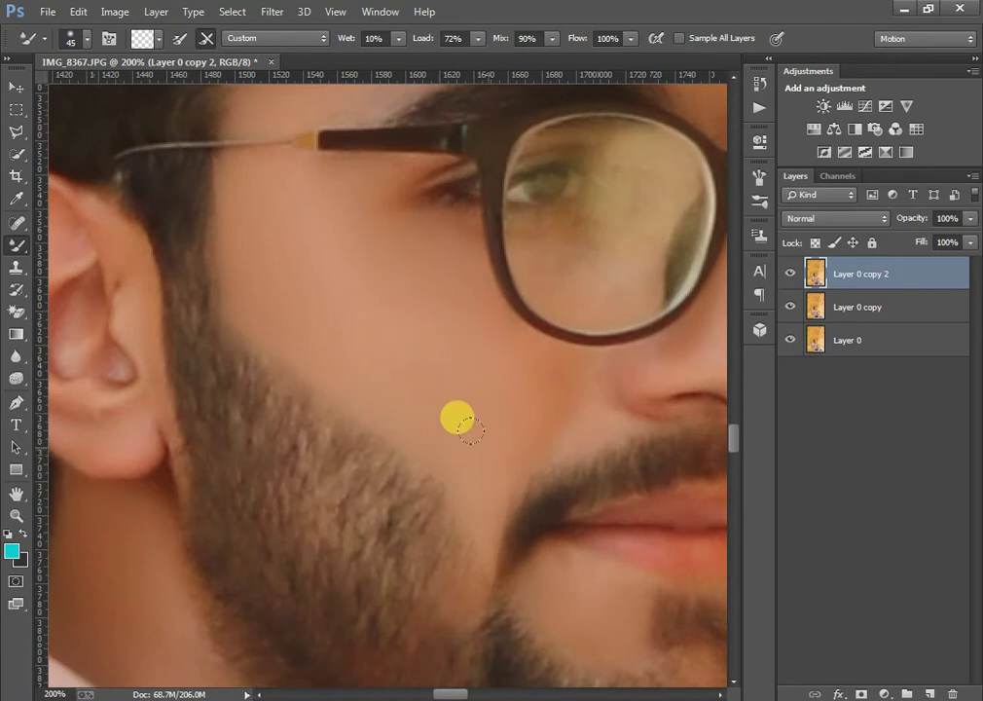
key("bracketleft")
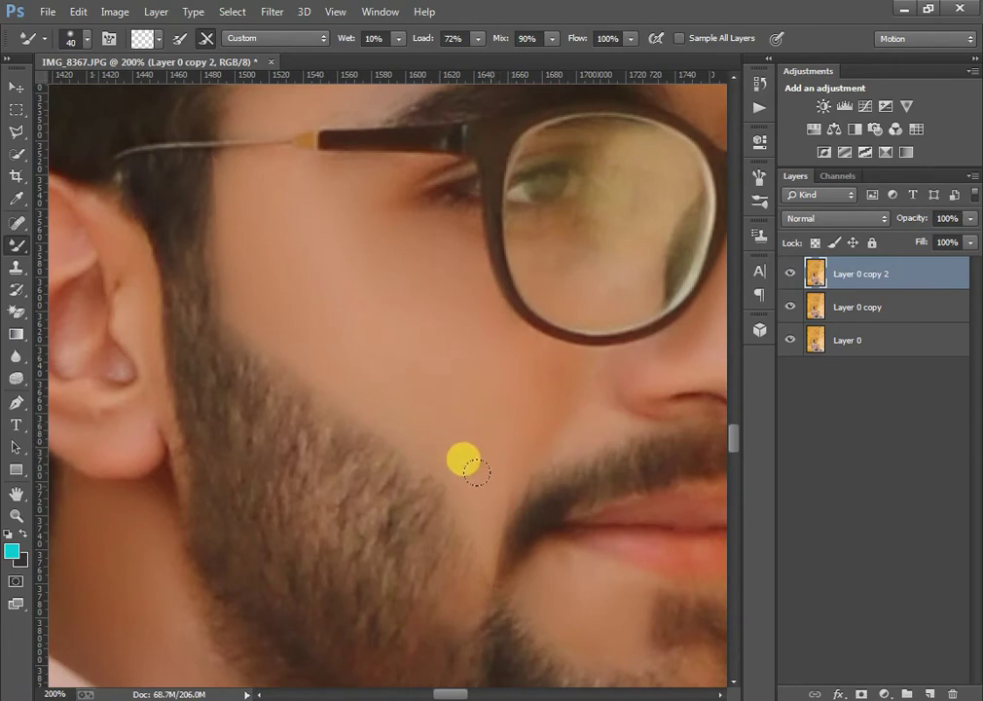
key("bracketleft")
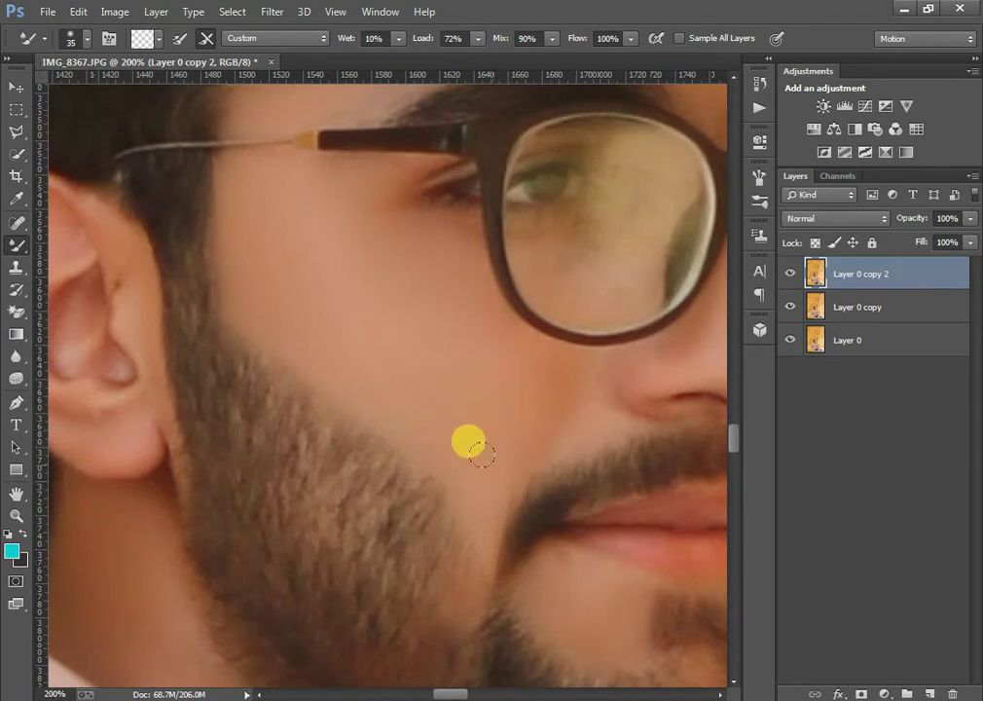
key("bracketleft")
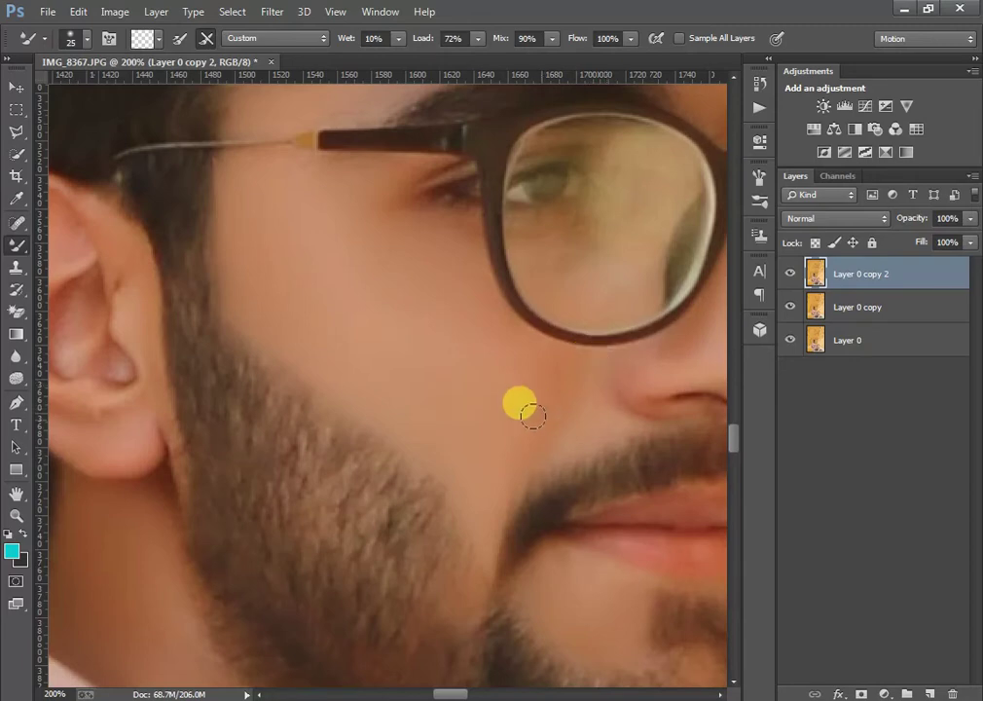
scroll(472, 407, "down", 2)
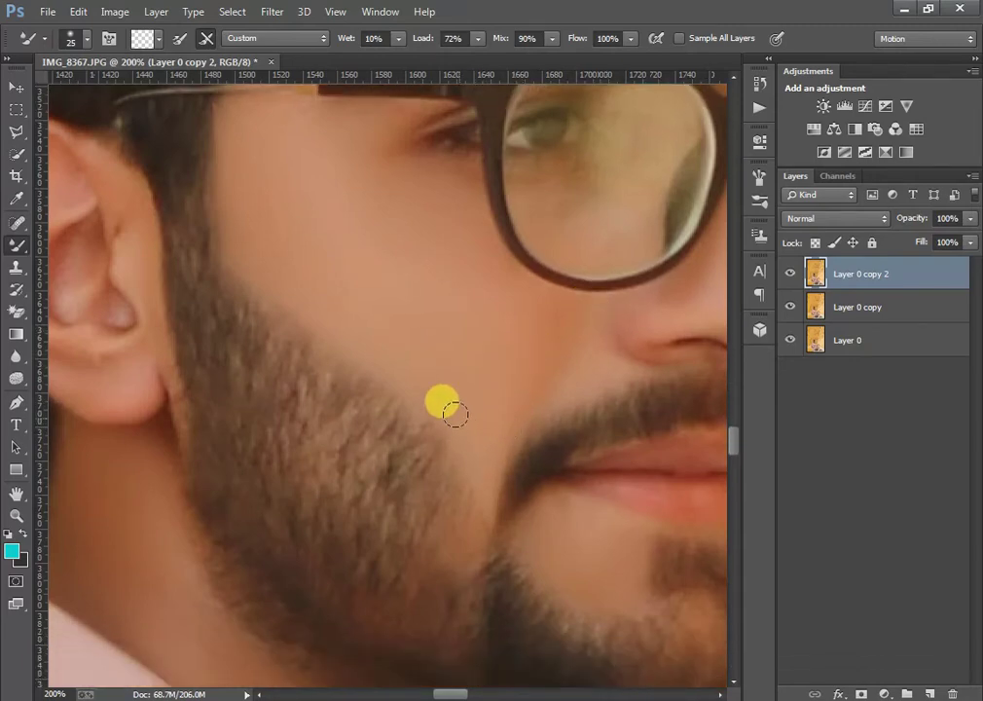
scroll(252, 329, "up", 2)
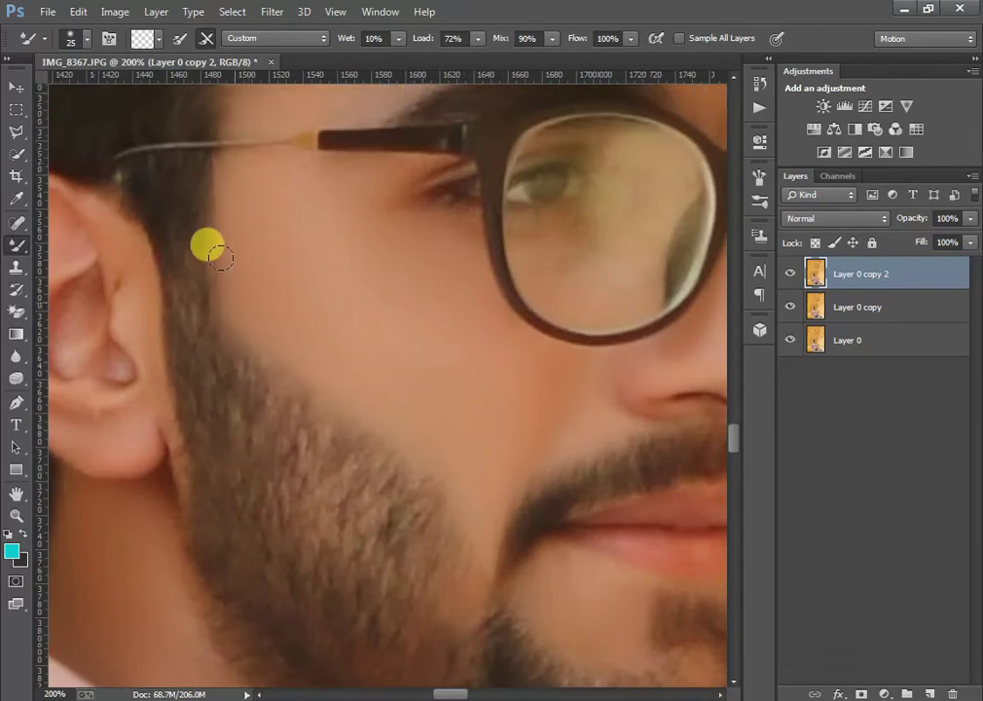
- Smooth the skin at the temple along the sideburn and hairline with the Mixer Brush at size 25
scroll(261, 261, "up", 3)
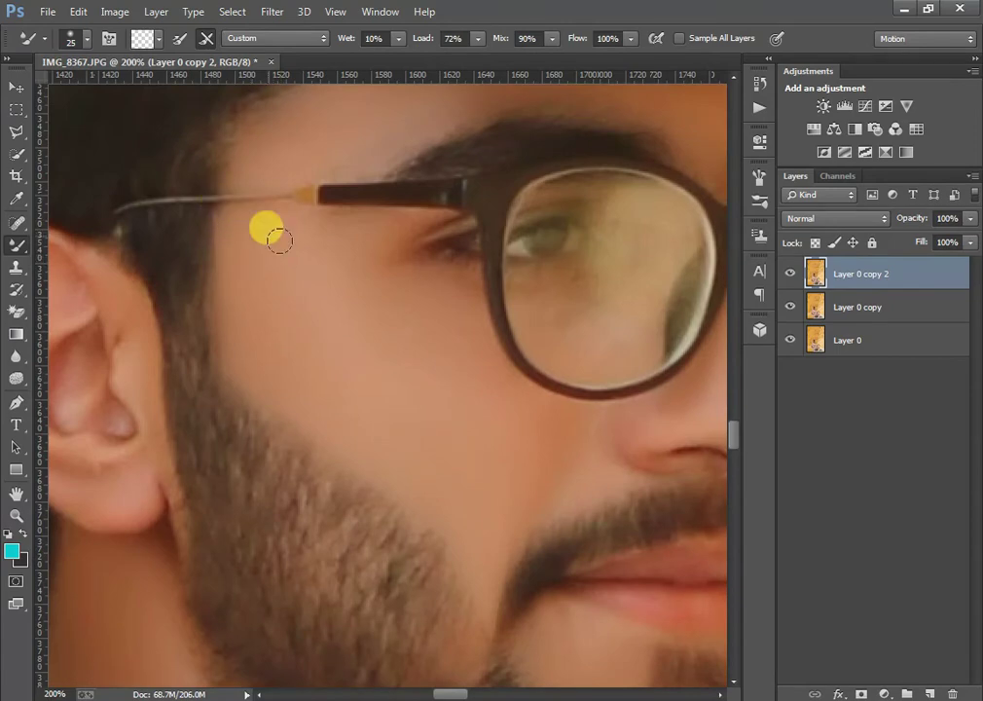
scroll(282, 229, "up", 2)
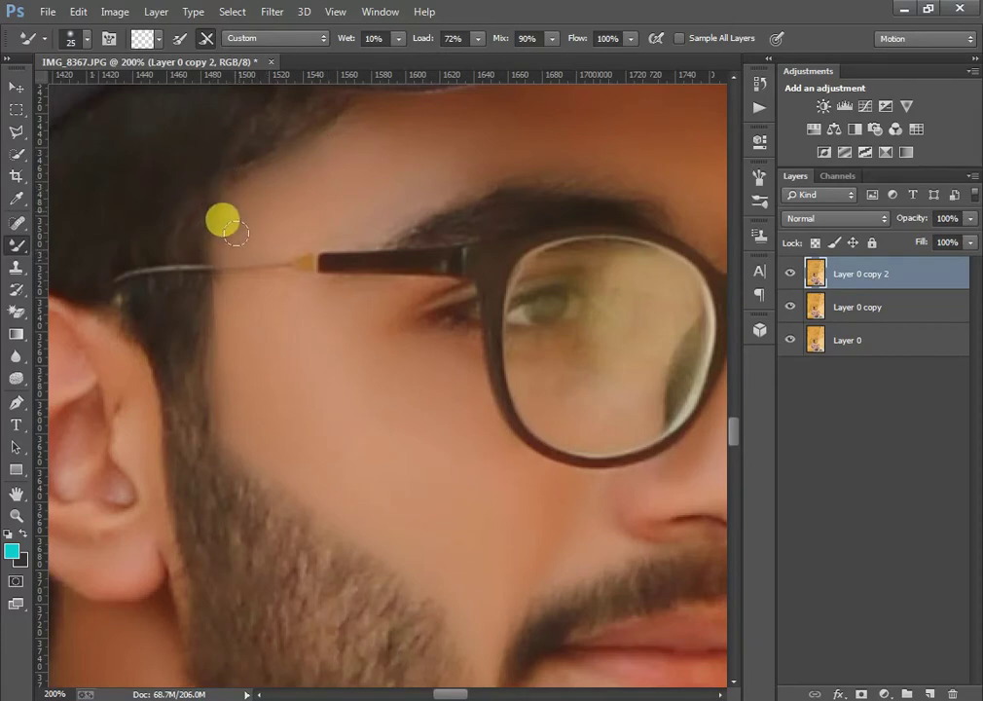
scroll(20, 574, "down", 5)
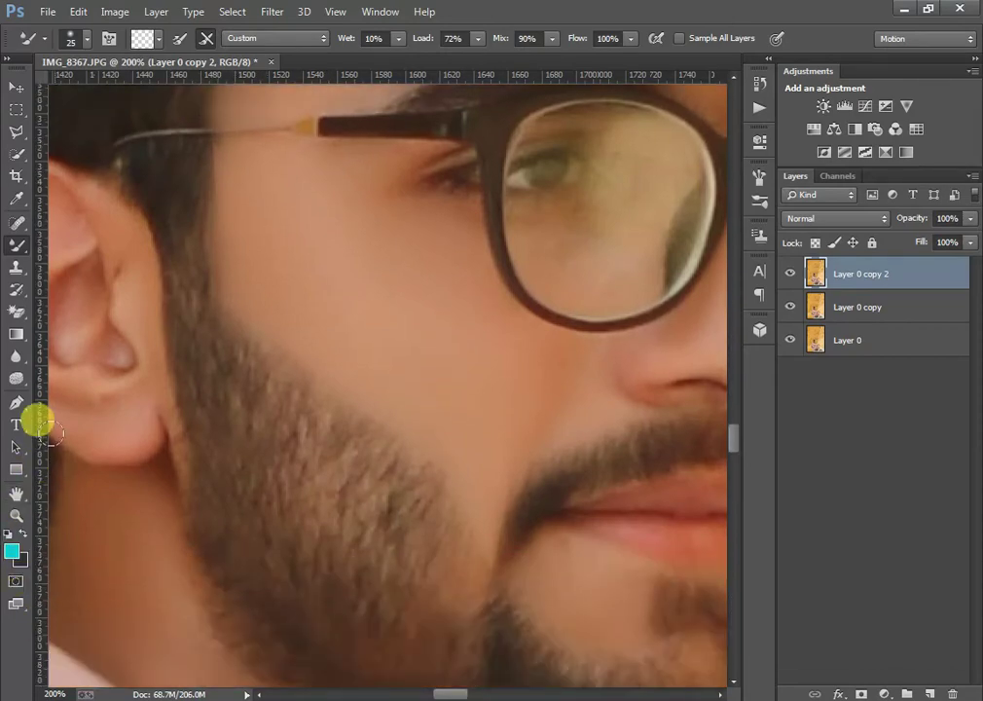
key("ctrl+minus")
key("ctrl+plus")
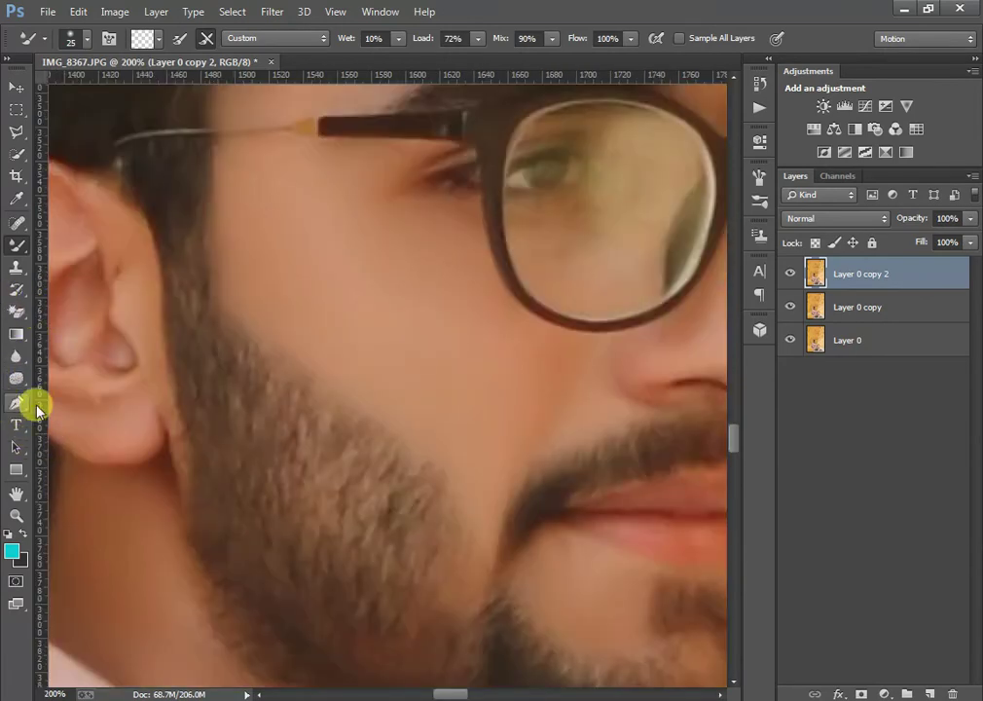
- Switch to the Pen Tool
left_click(16, 402)
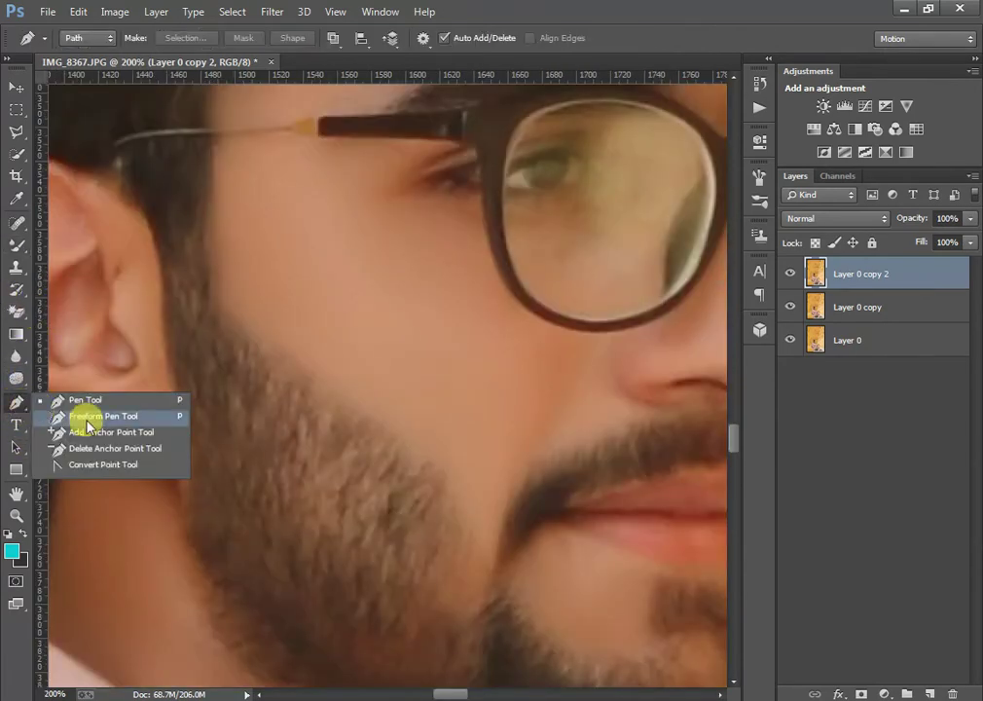
left_click(80, 400)
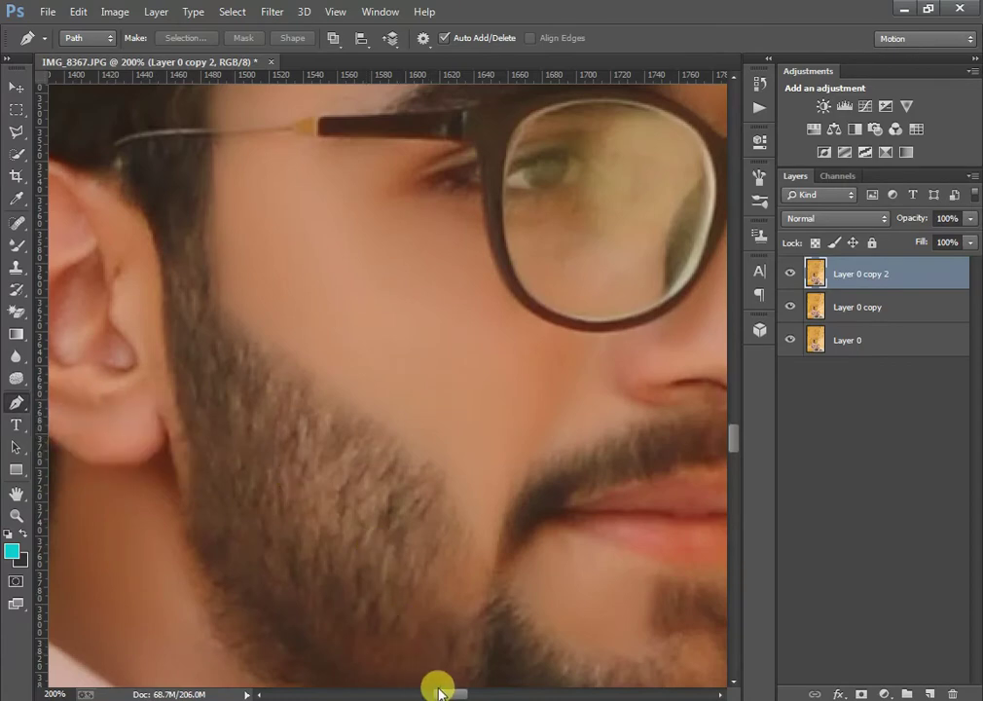
left_click_drag(441, 692, 434, 690)
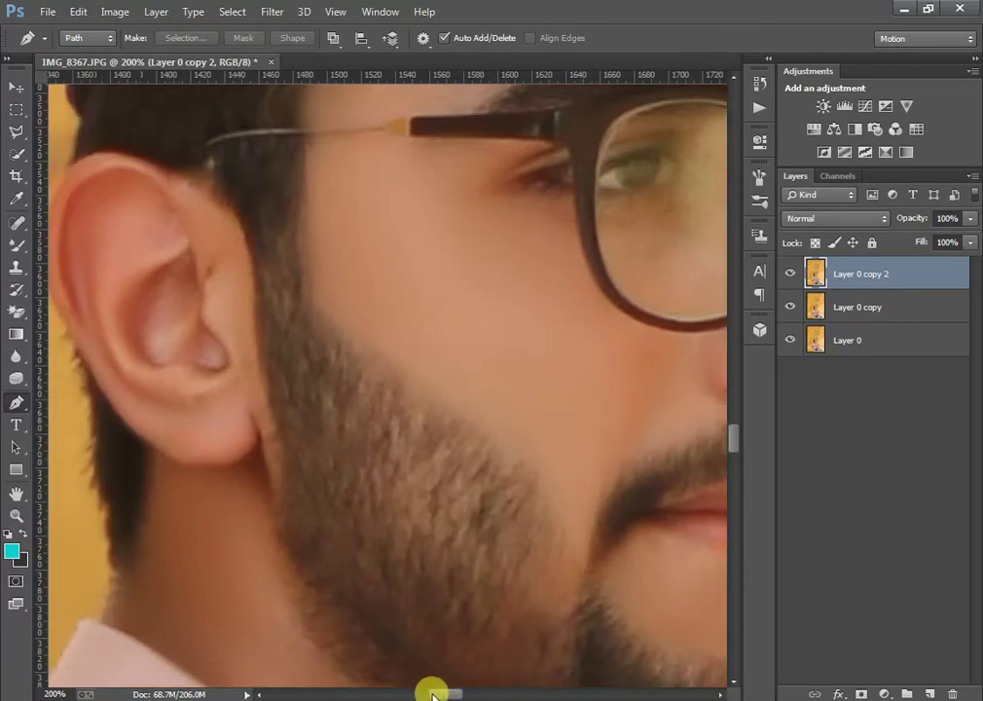
left_click(216, 201)
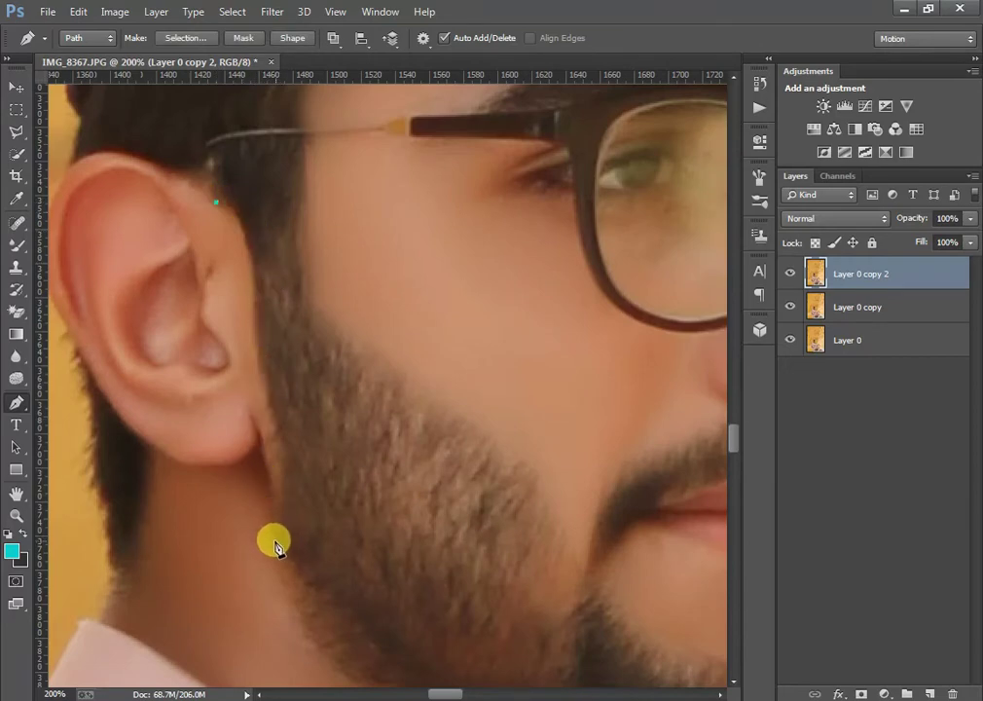
left_click_drag(276, 541, 259, 650)
scroll(336, 355, "up", 5)
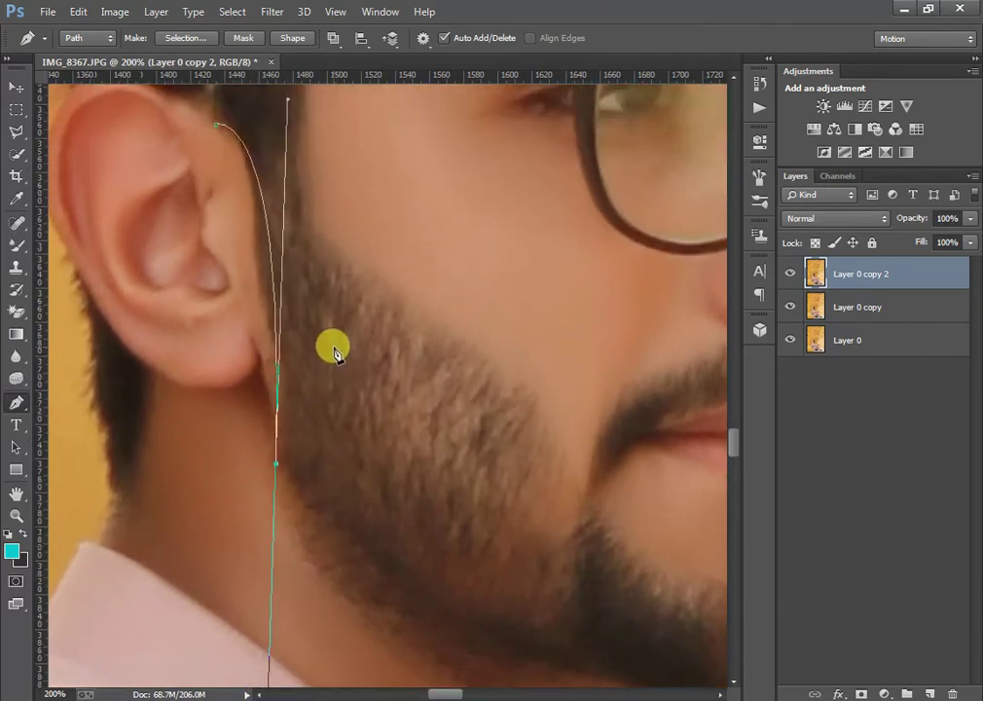
key("ctrl+minus")
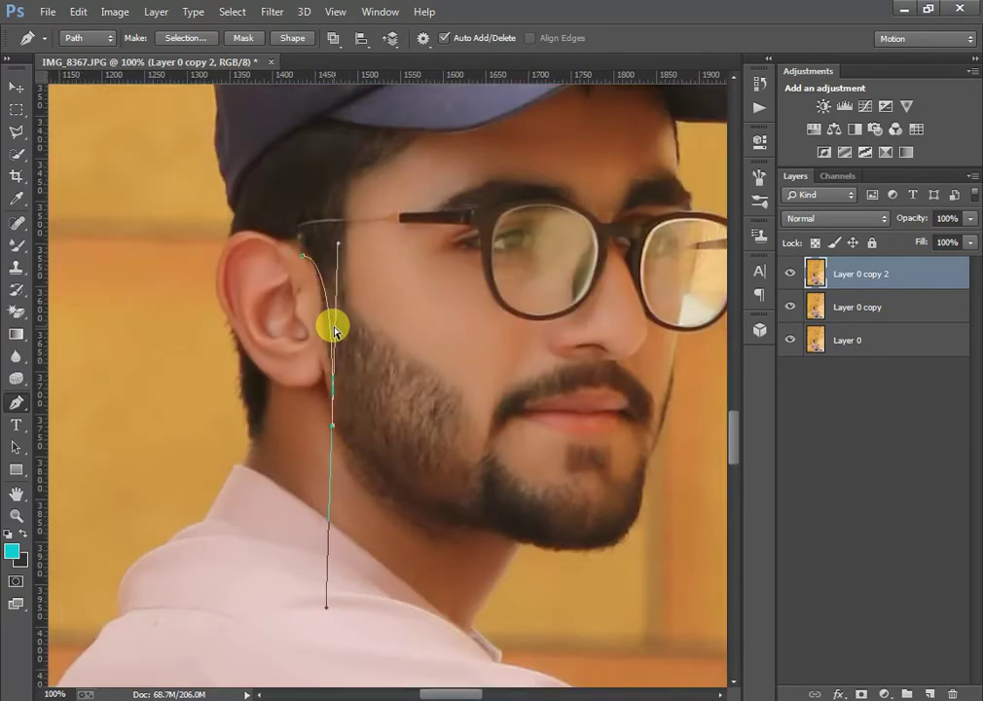
key("ctrl+plus")
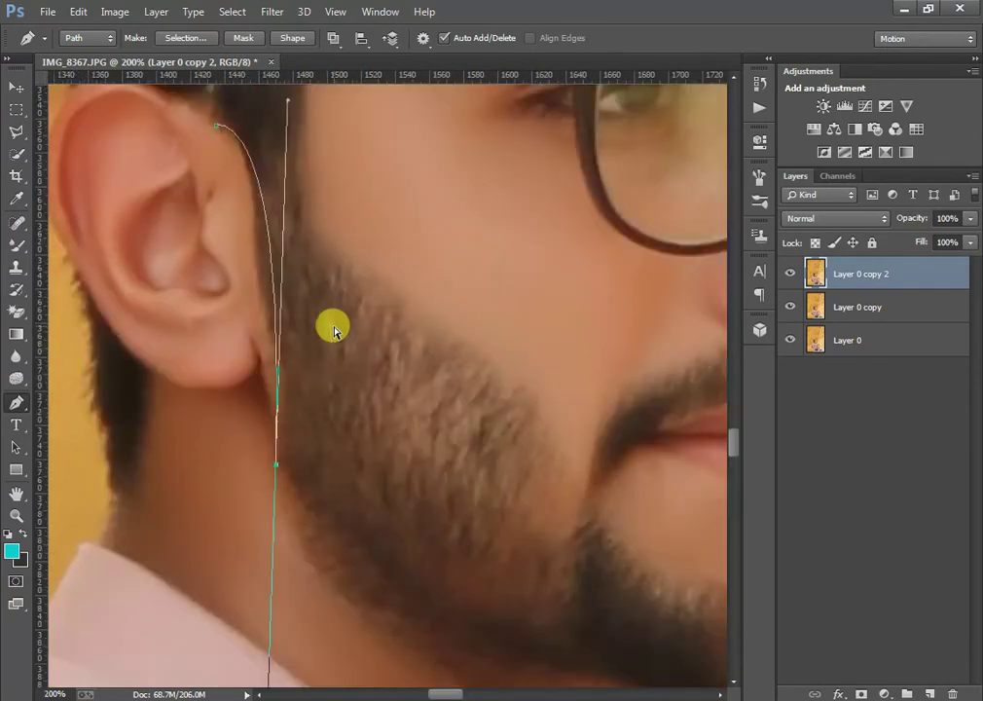
right_click(267, 281)
left_click(303, 310)
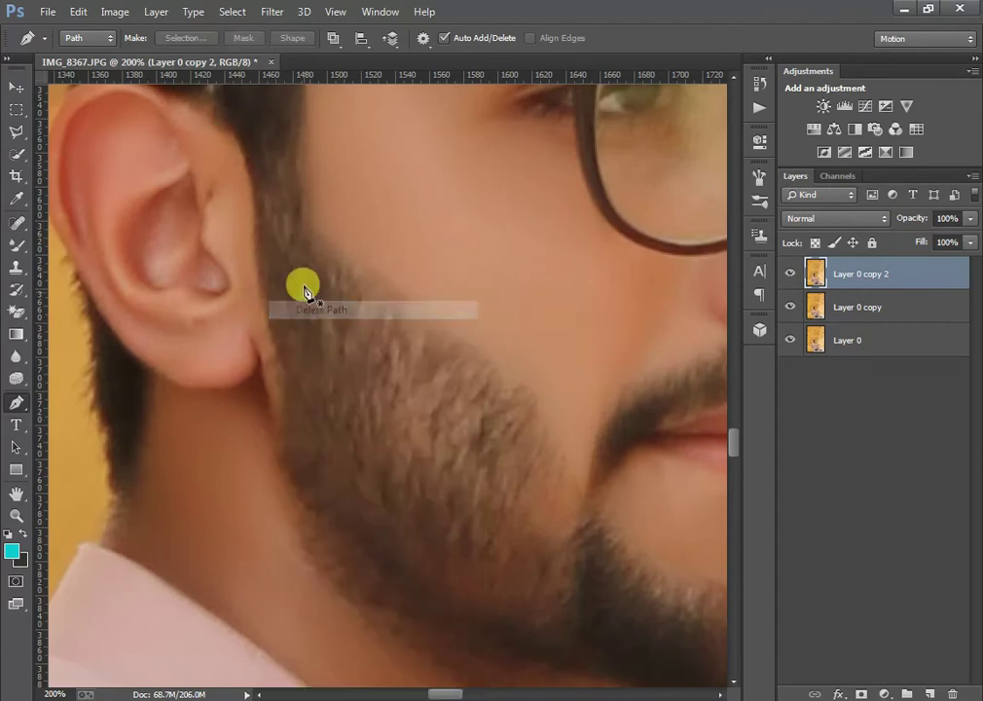
key("ctrl+minus")
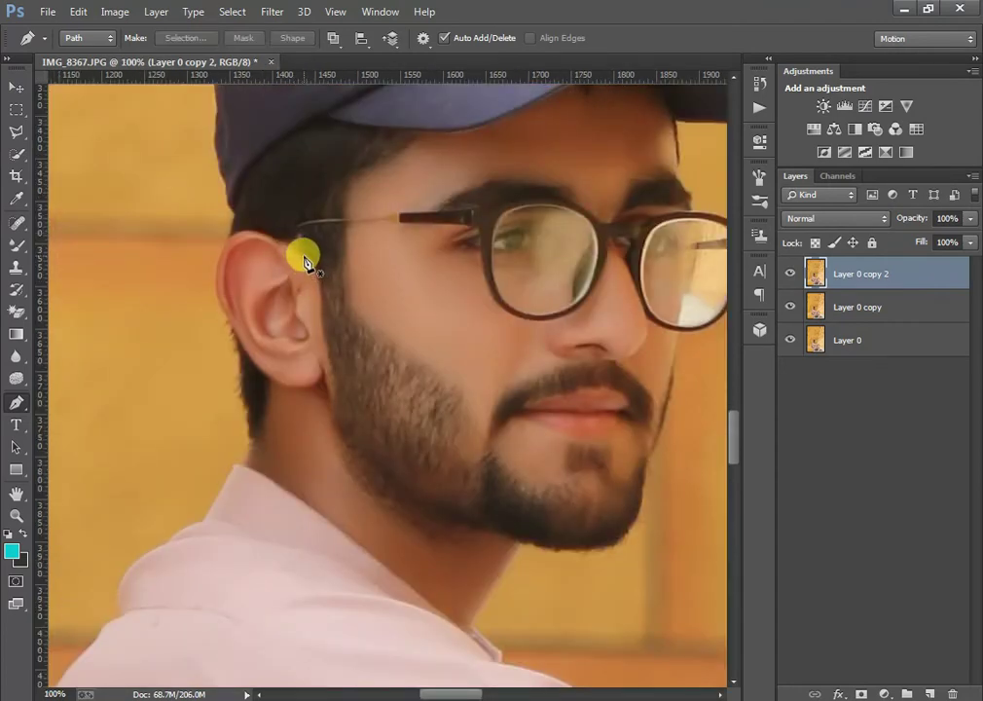
left_click(307, 257)
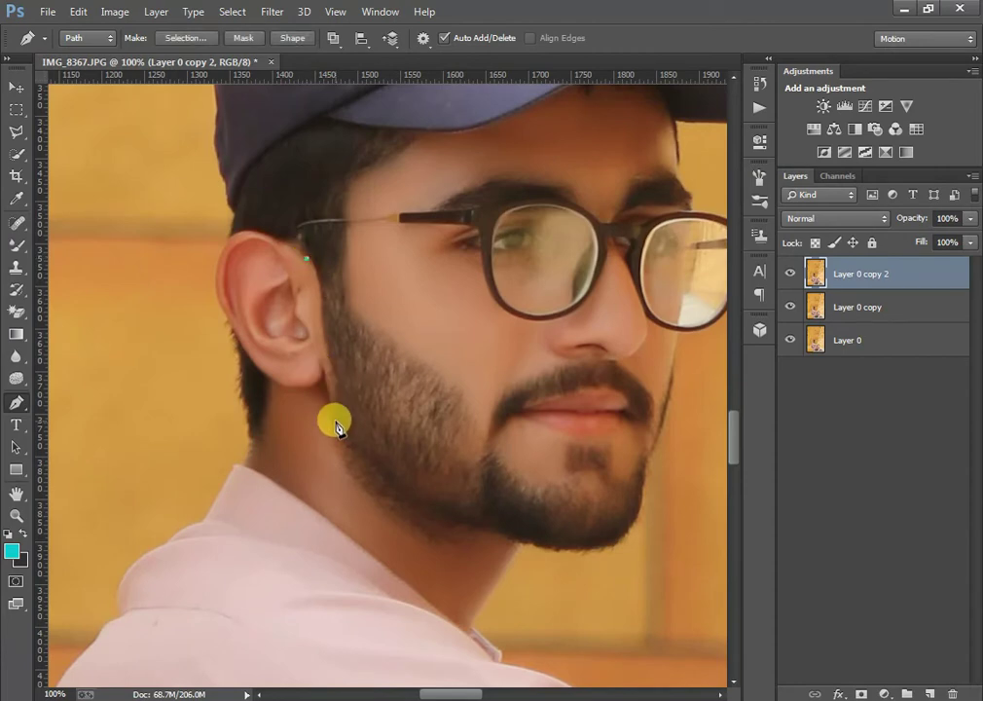
left_click_drag(331, 428, 321, 451)
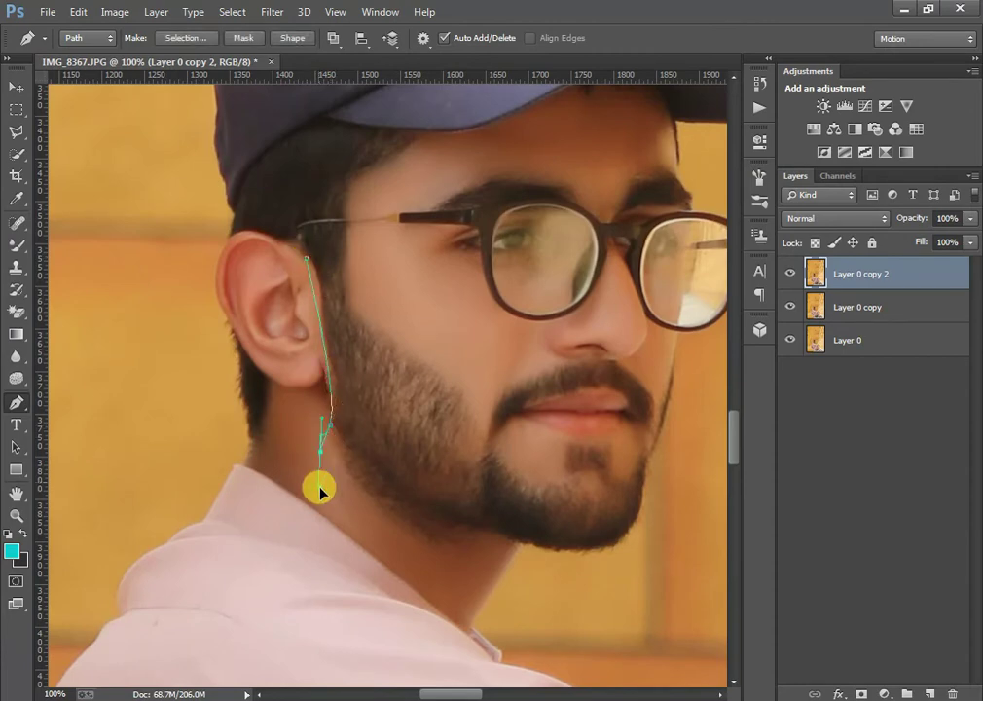
right_click(319, 405)
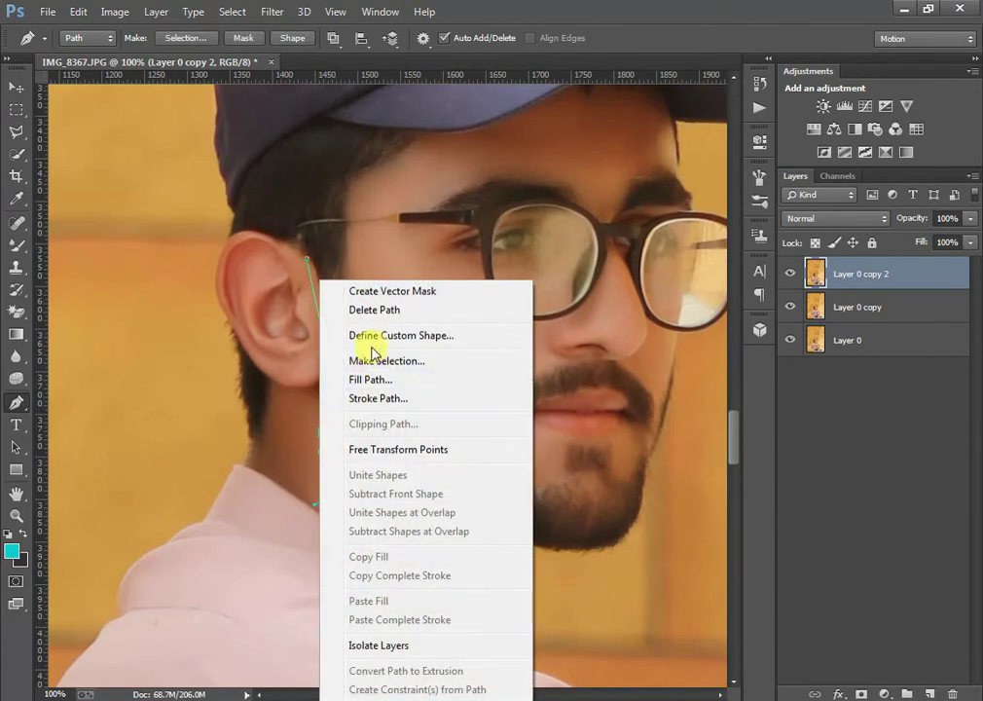
left_click(378, 310)
- Draw a curved path from the ear's upper front along the sideburn edge to the jaw and make it a selection with 0 px feather
left_click(303, 256)
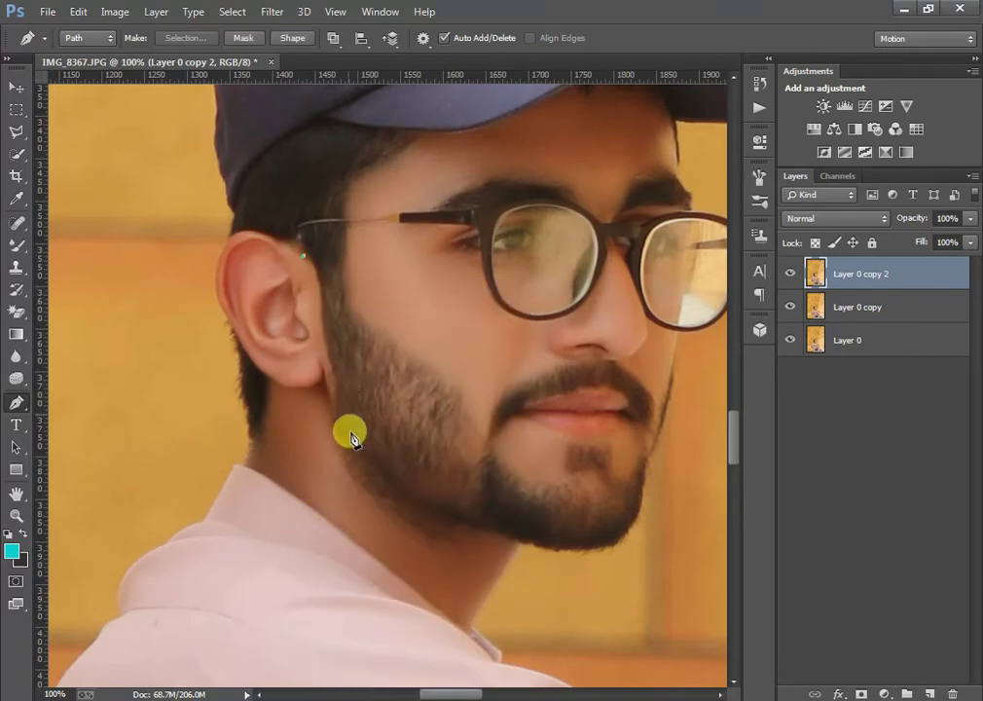
left_click_drag(333, 426, 317, 562)
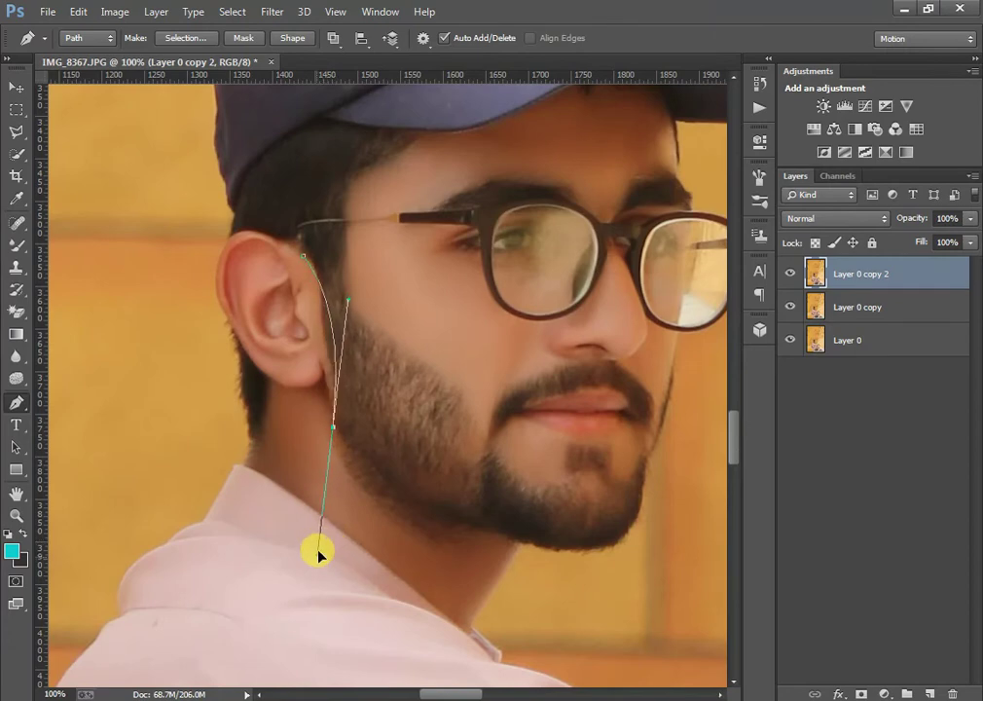
scroll(384, 325, "up", 2)
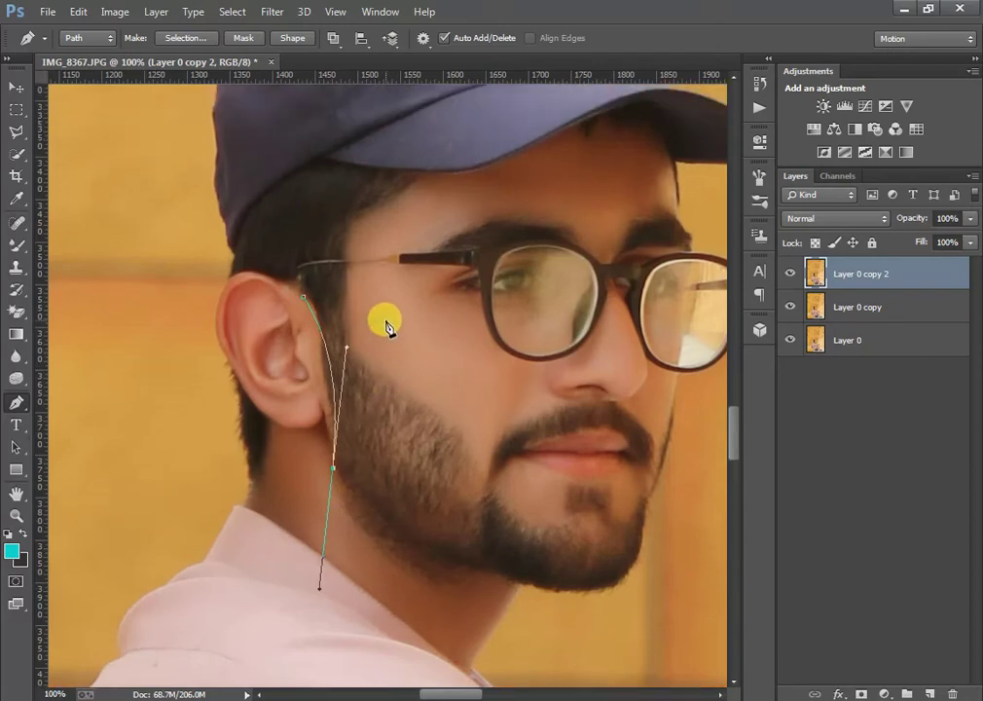
right_click(329, 401)
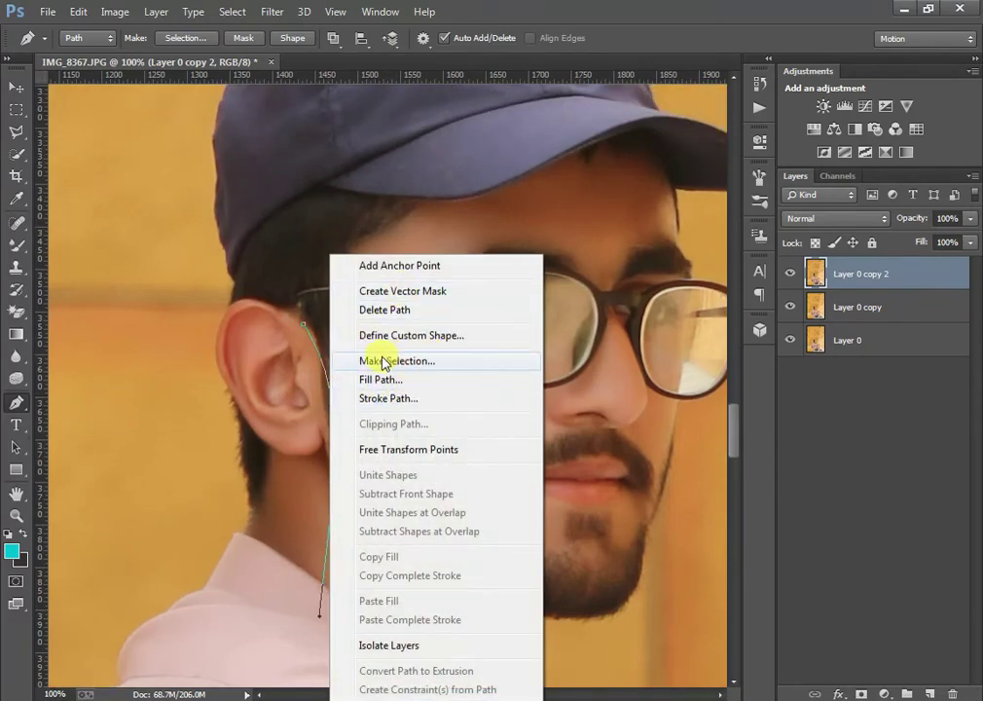
left_click(396, 361)
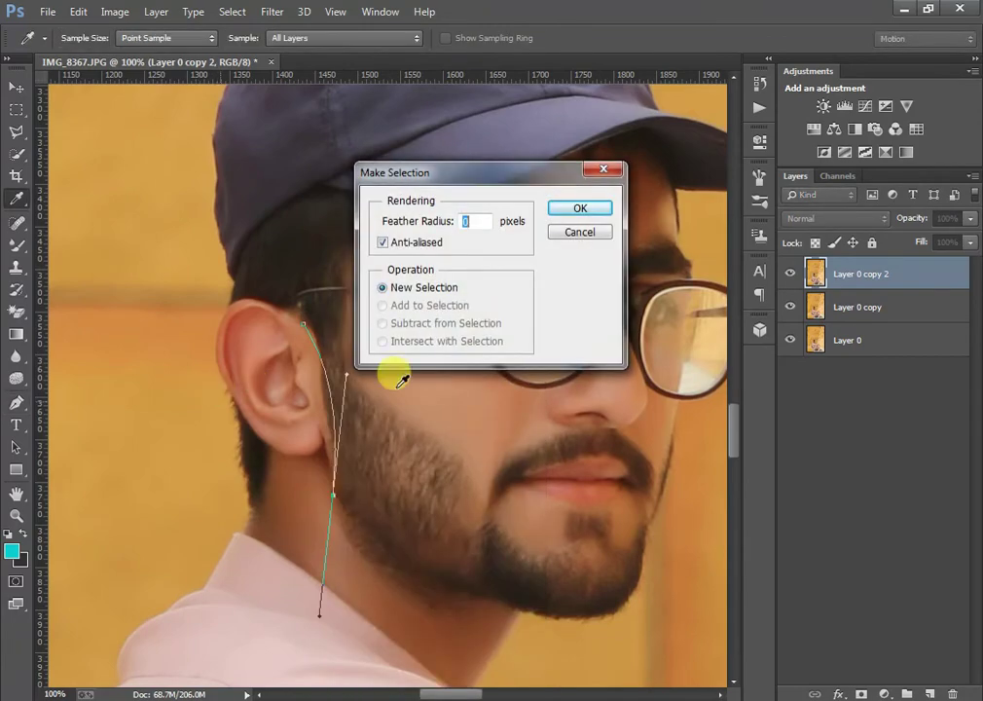
left_click(579, 208)
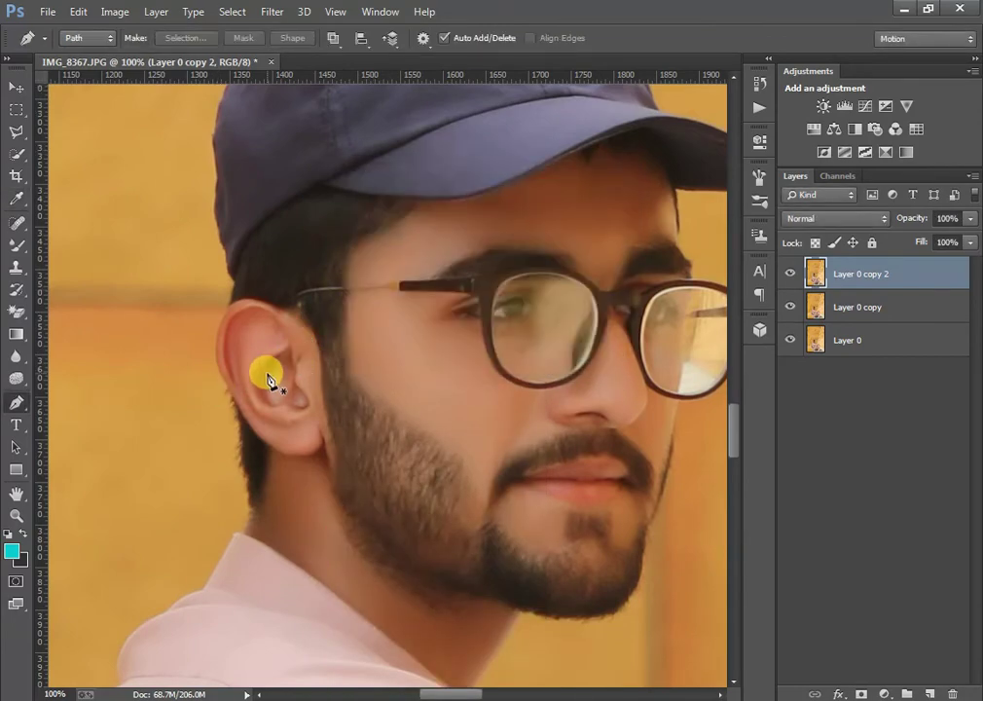
- Smooth the skin inside the selected strip between the ear and sideburn with the Mixer Brush at size 35
key("ctrl+plus")
key("ctrl+plus")
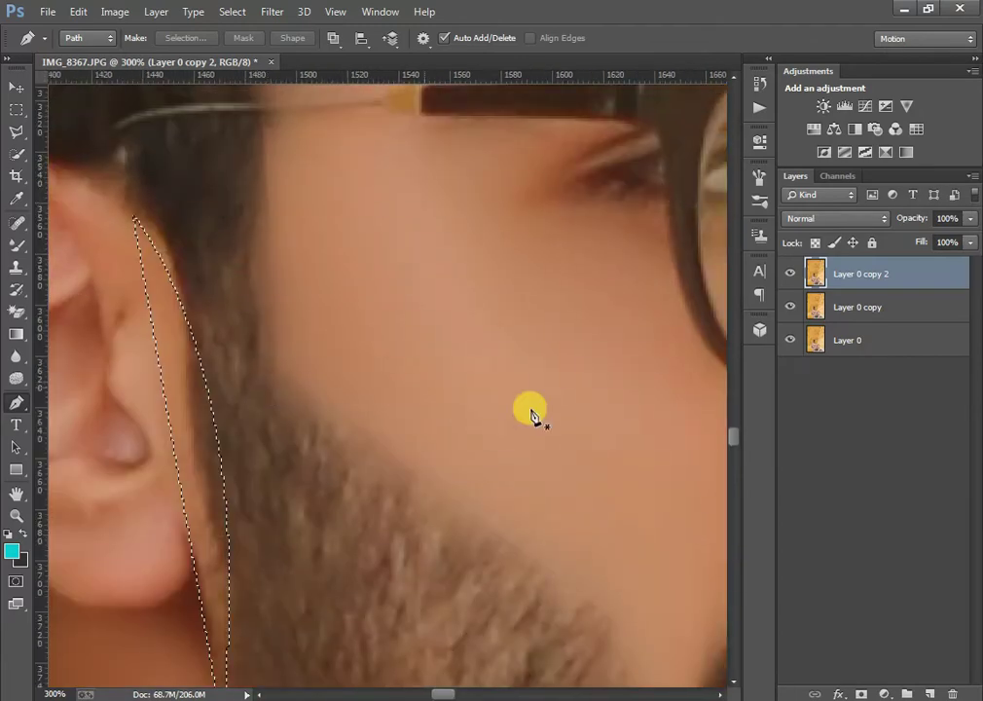
left_click(14, 244)
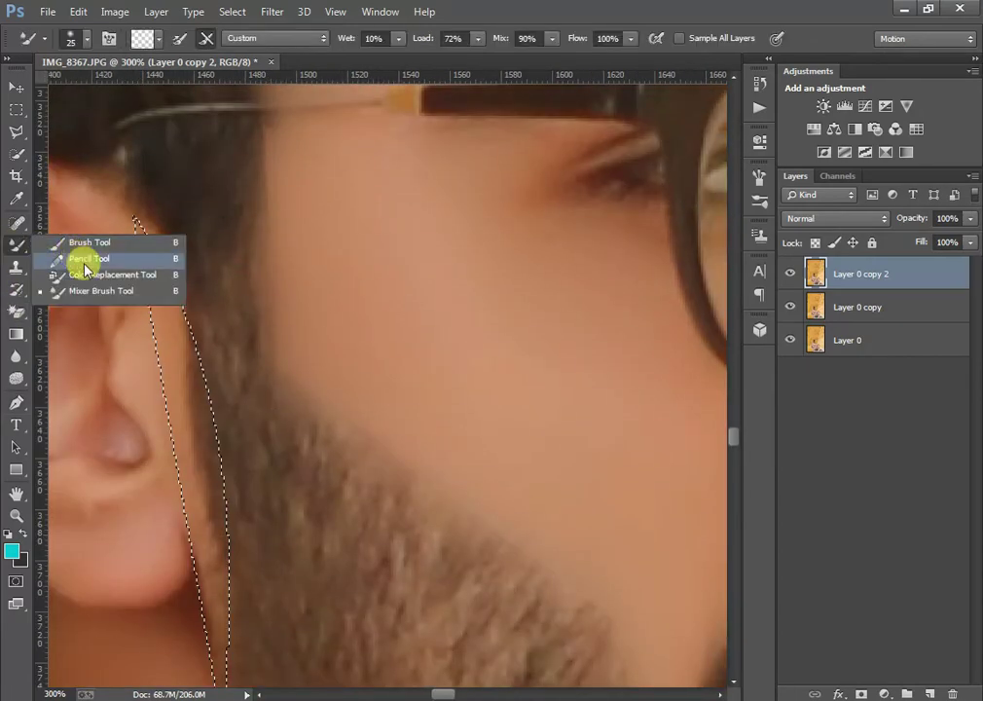
left_click(82, 290)
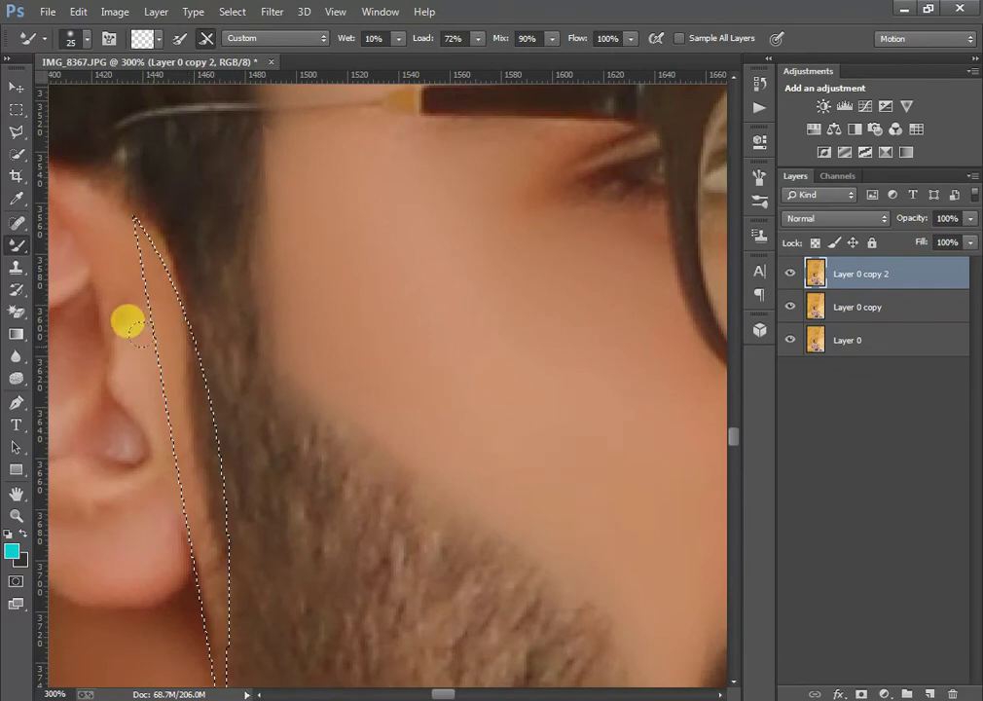
key("bracketright")
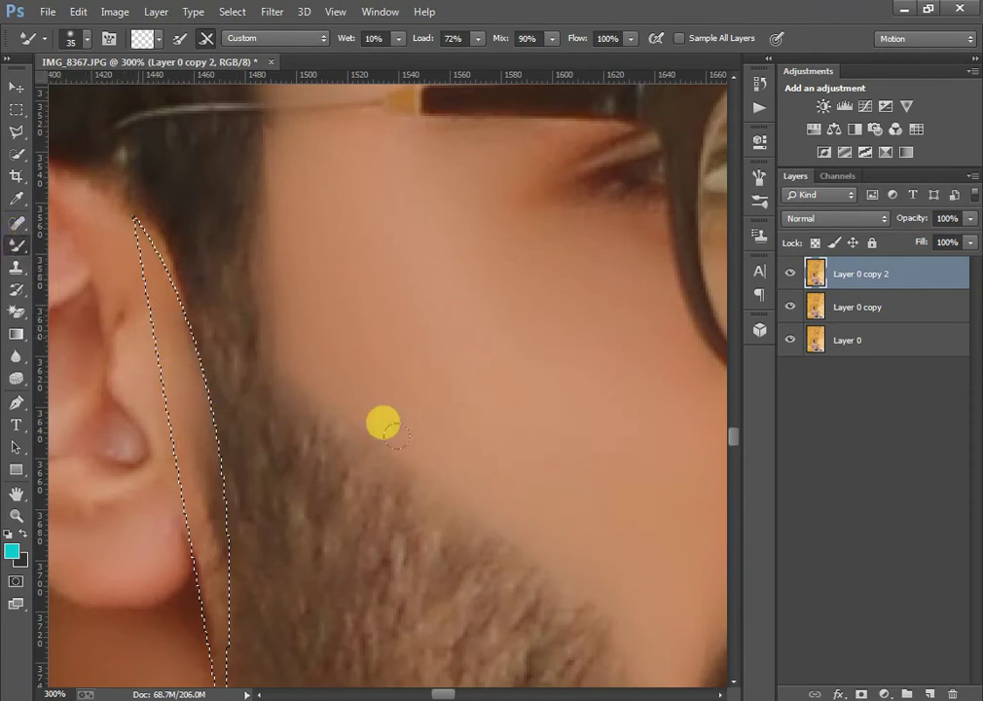
scroll(117, 290, "down", 1)
scroll(124, 277, "down", 2)
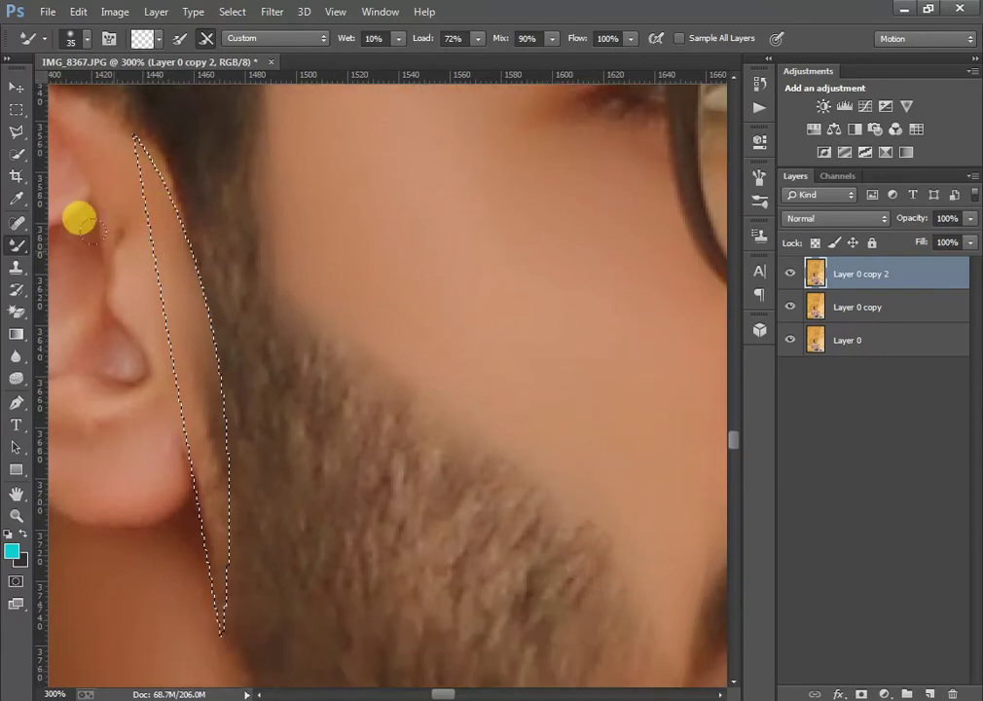
left_click_drag(43, 282, 376, 418)
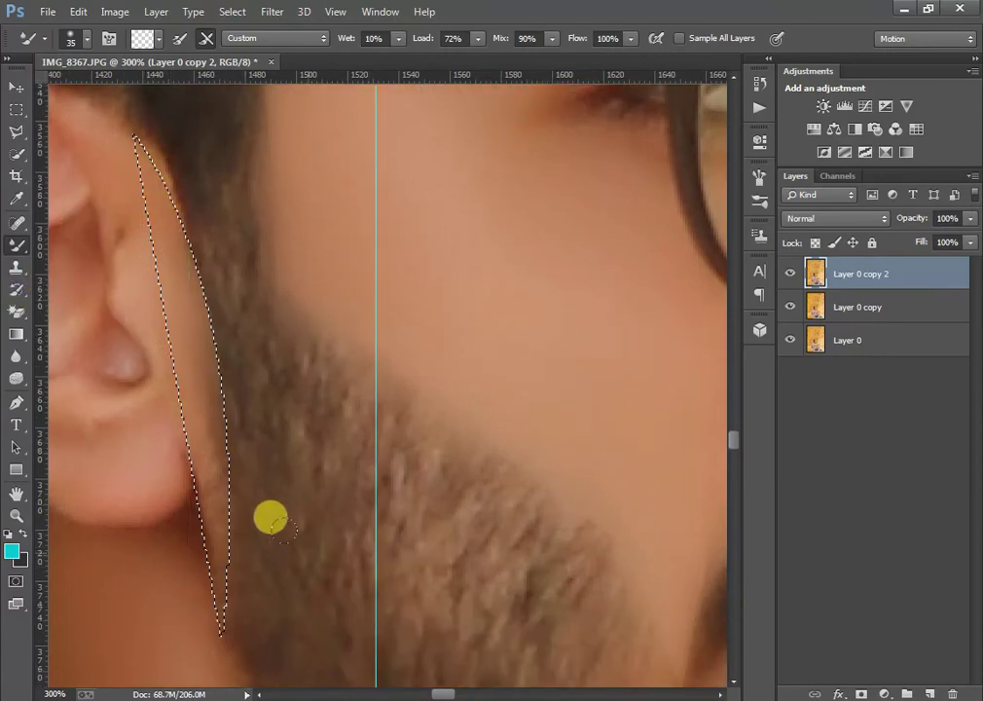
- Reduce the Mixer Brush to size 20 for the narrow end of the strip beside the earlobe, and clear the selection
key("ctrl+minus")
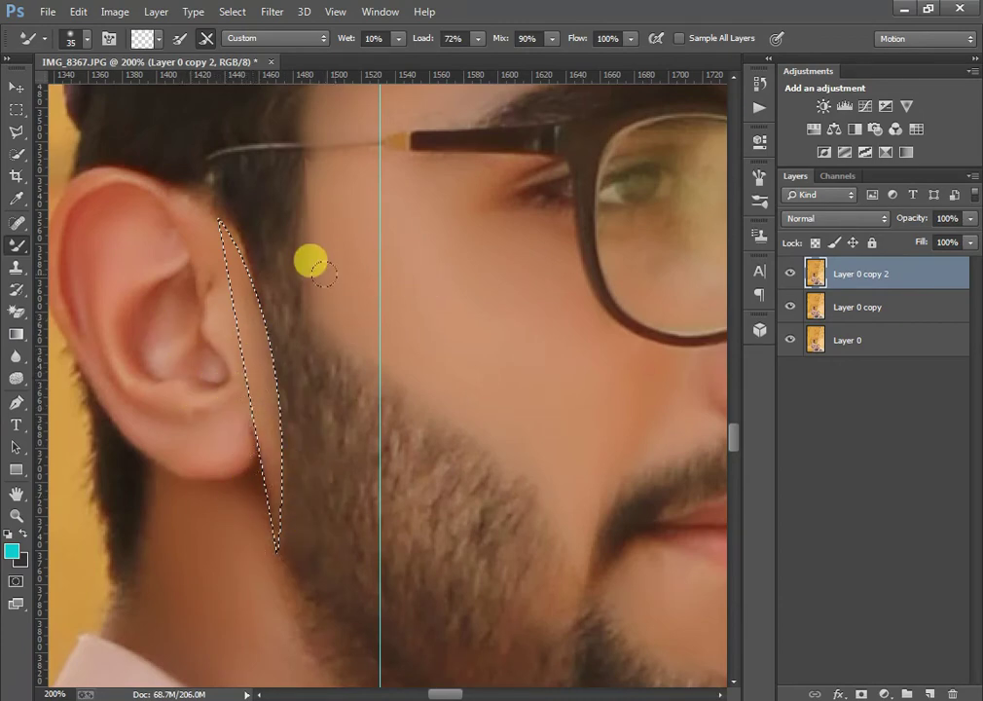
scroll(280, 338, "down", 2)
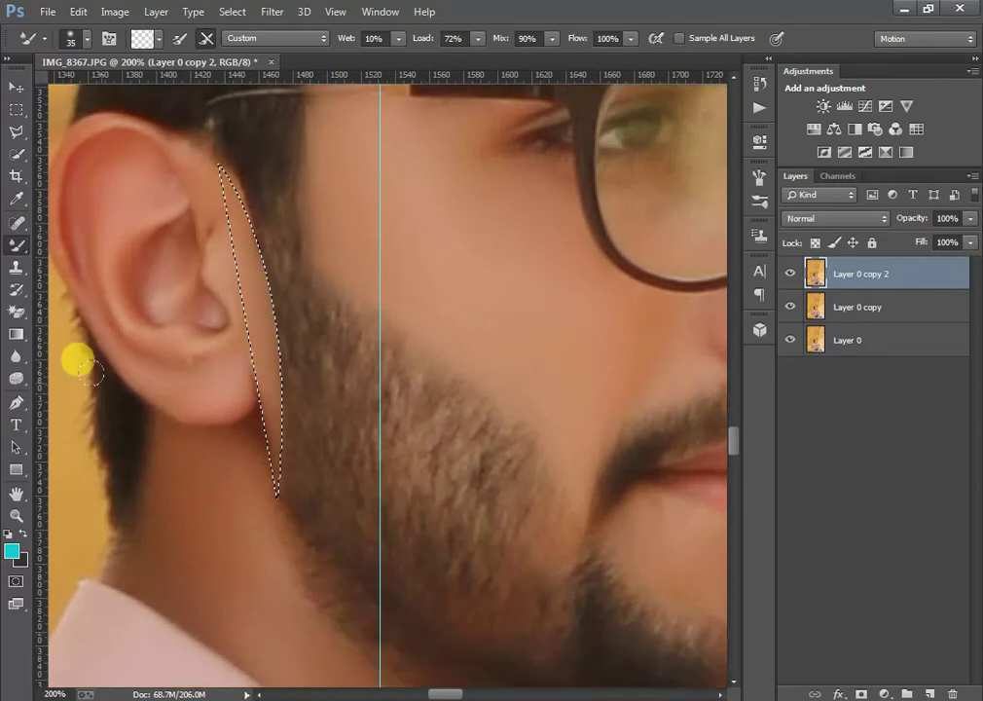
key("bracketleft")
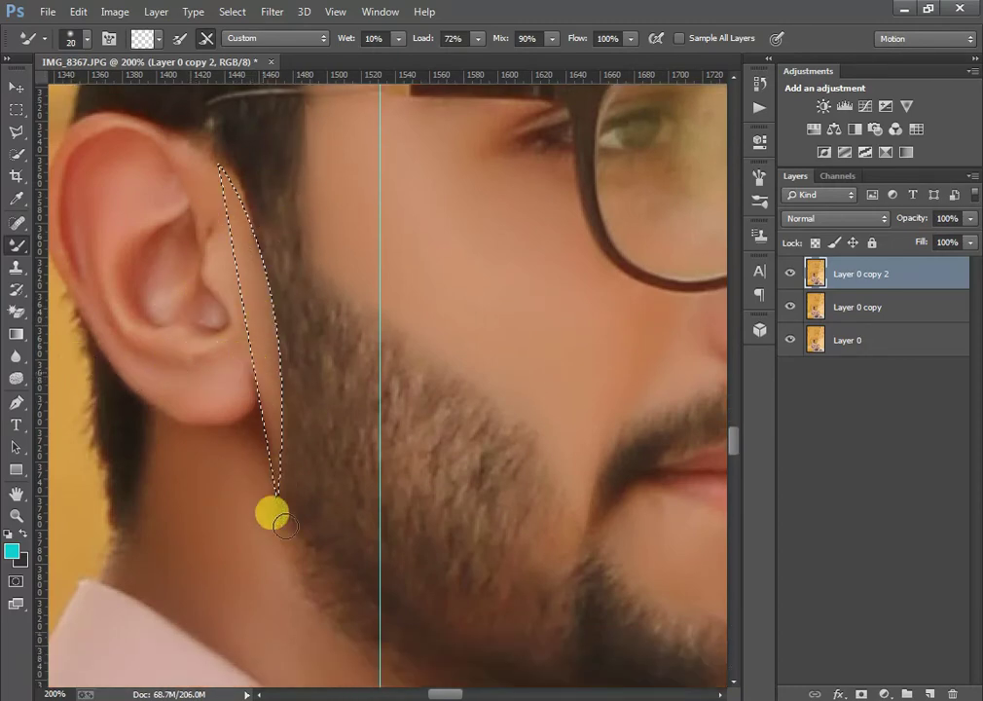
scroll(200, 370, "up", 2)
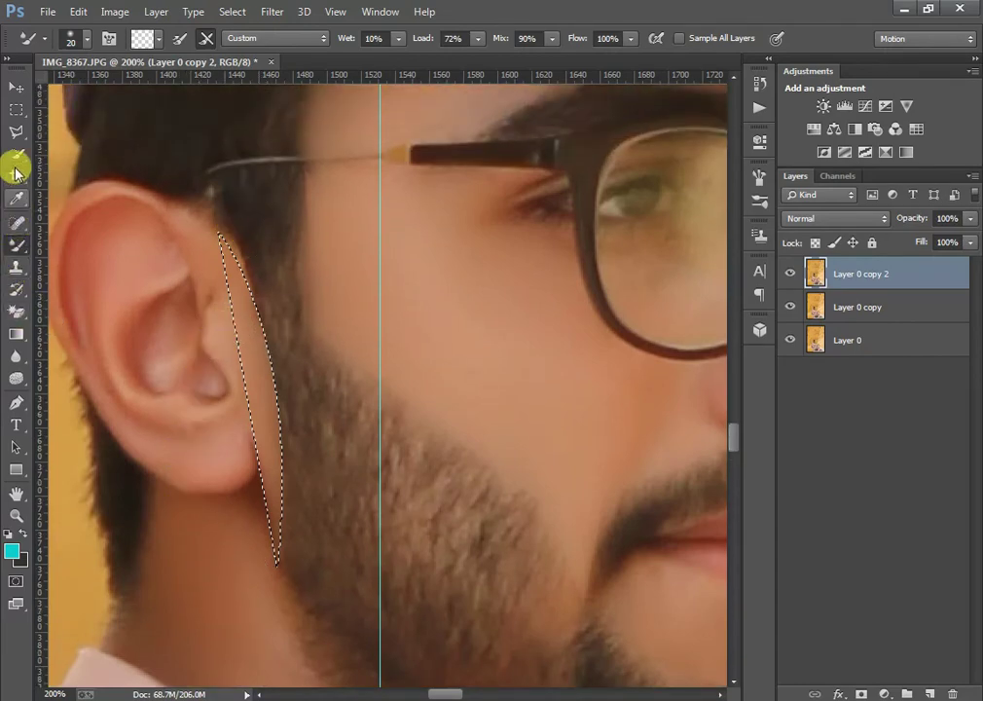
left_click(15, 132)
right_click(248, 402)
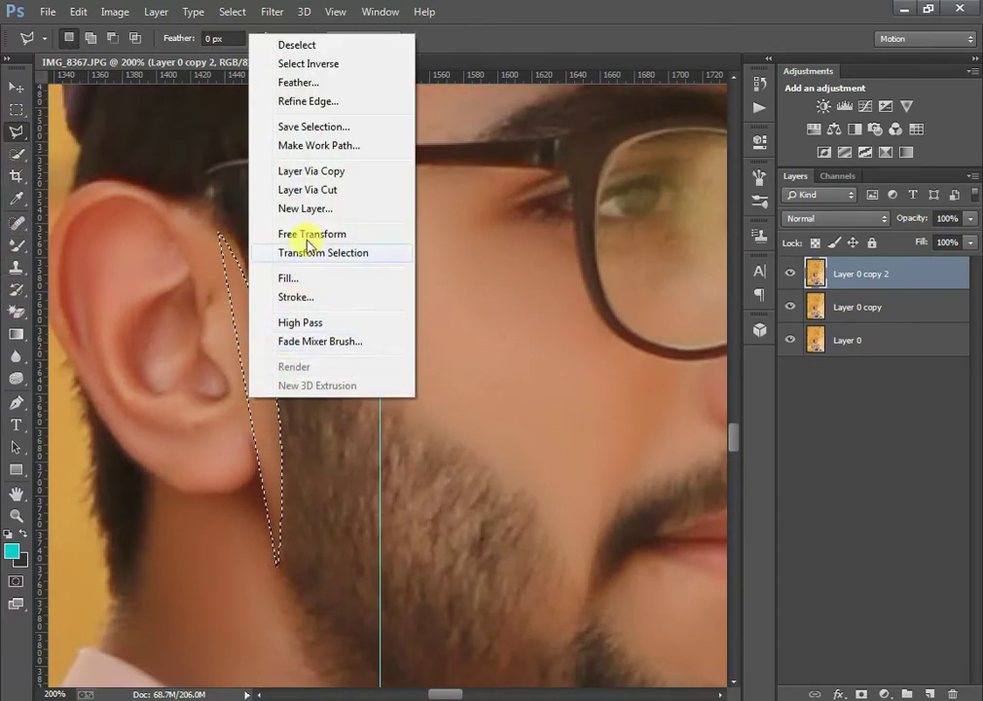
left_click(297, 46)
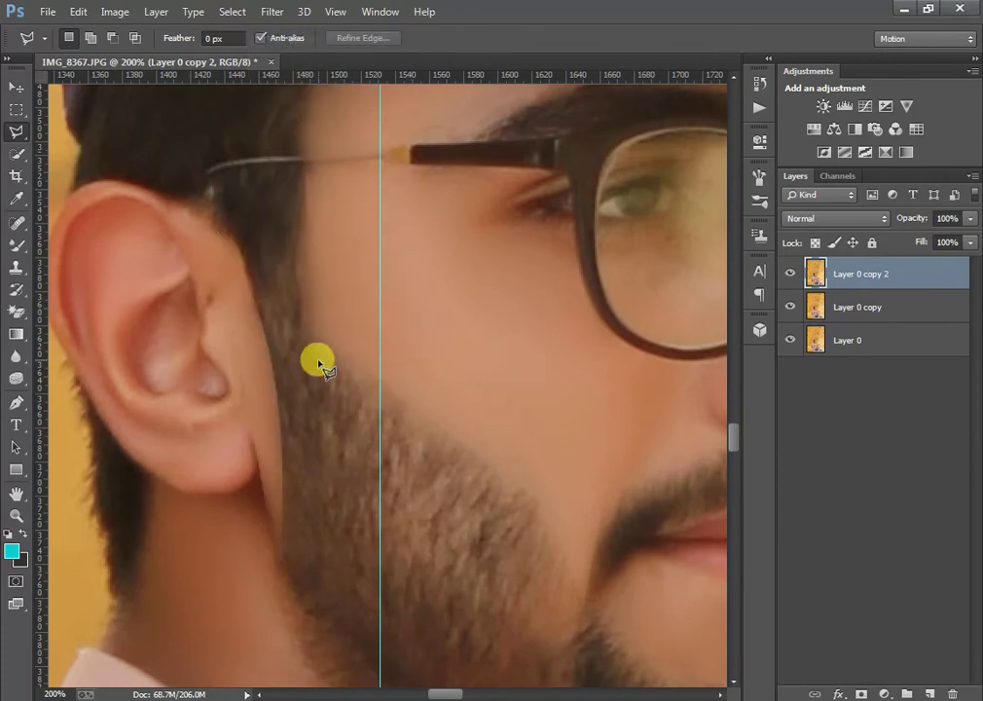
- Blend the skin in front of the ear with the Mixer Brush at size 25 and around the earlobe at size 15
left_click(16, 245)
key("ctrl+plus")
key("bracketright")
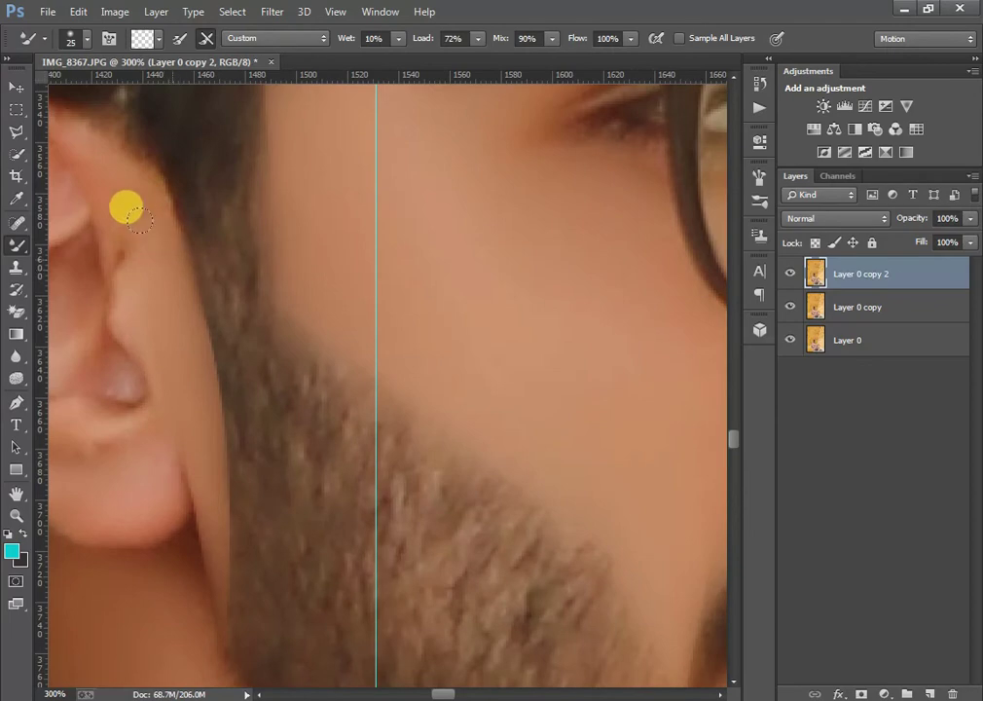
scroll(148, 310, "down", 3)
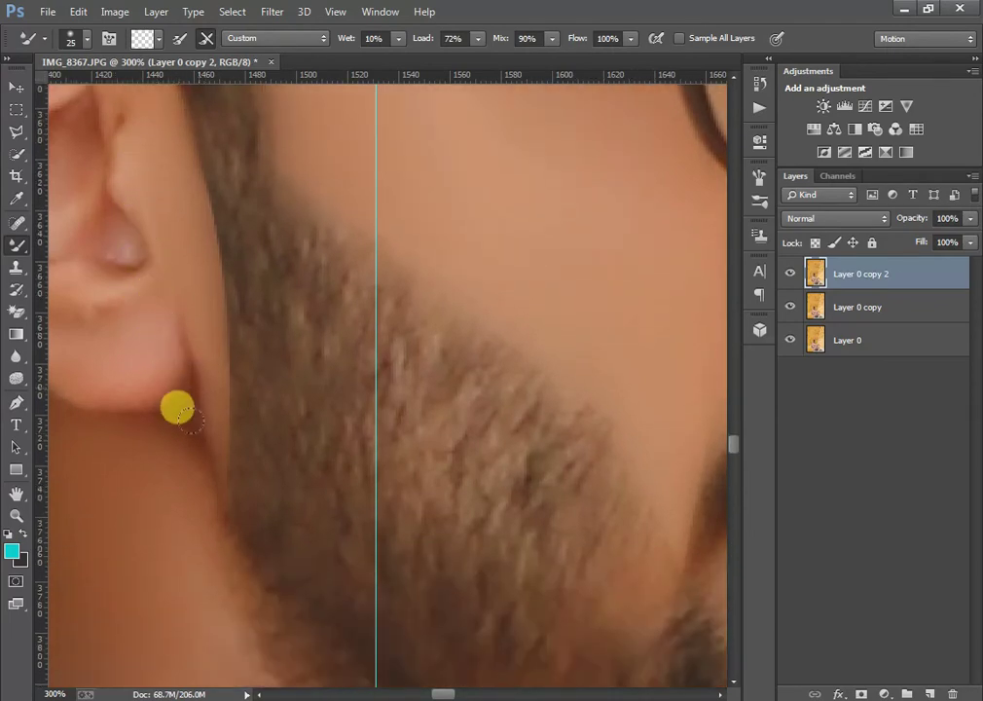
scroll(156, 409, "down", 2)
key("bracketleft")
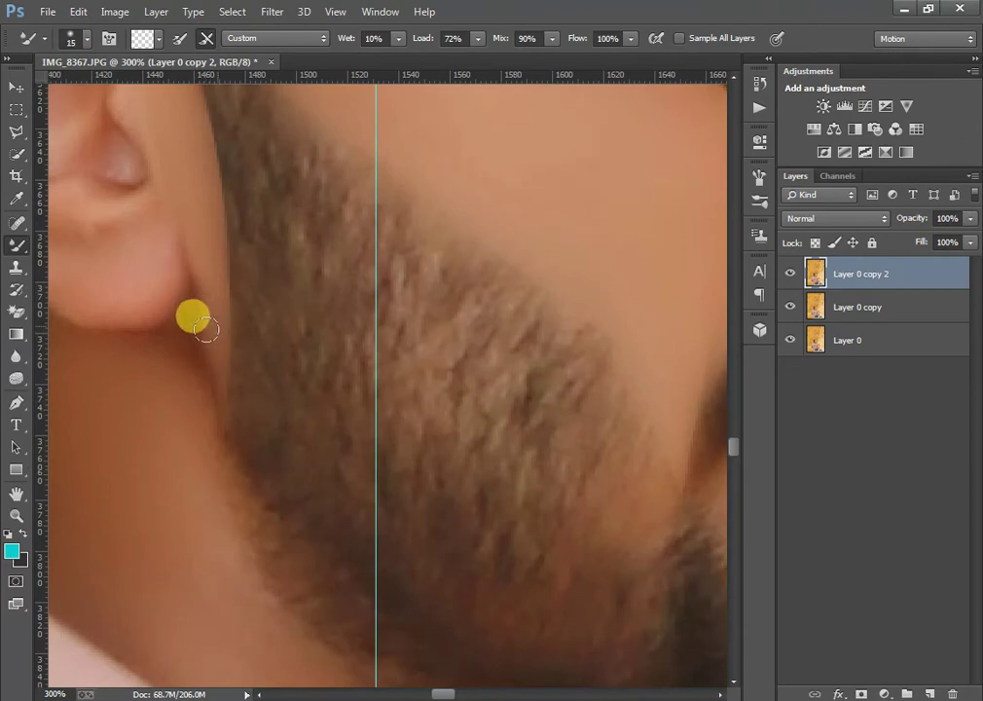
scroll(202, 364, "up", 2)
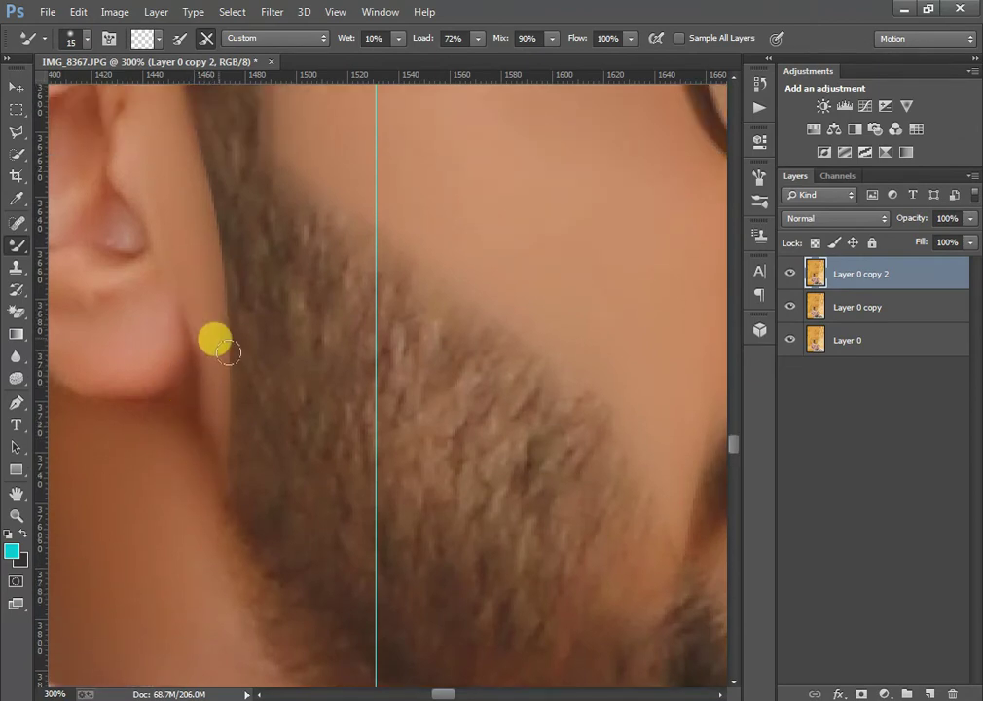
- Select the neck area between the lower beard edge and the shirt collar with a four-sided Polygonal Lasso outline
key("ctrl+minus")
key("ctrl+minus")
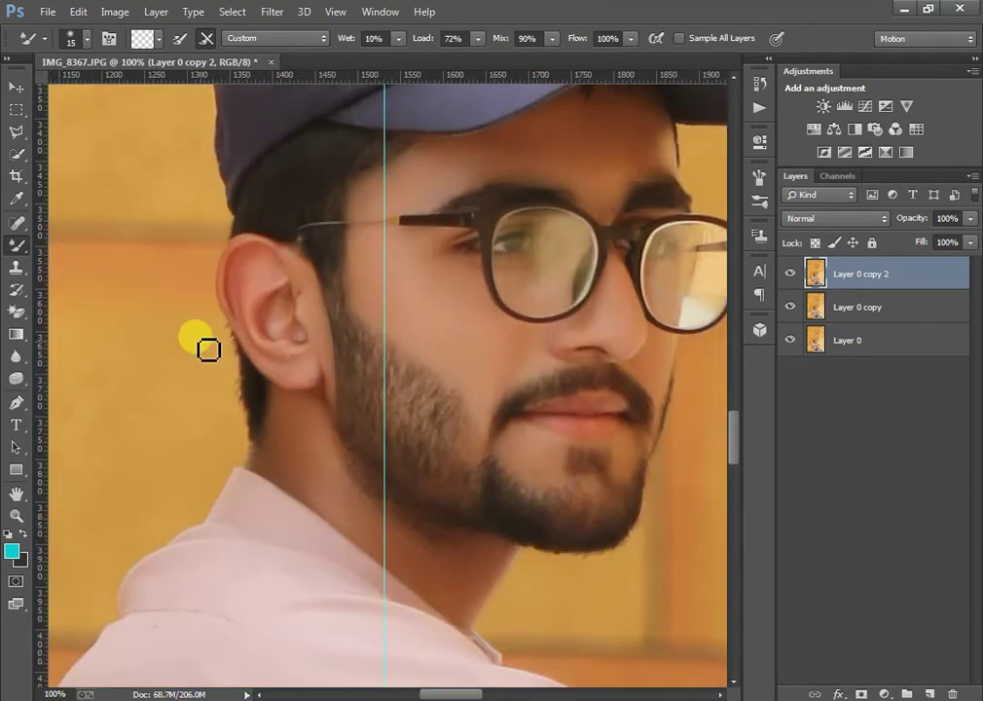
left_click_drag(18, 129, 76, 153)
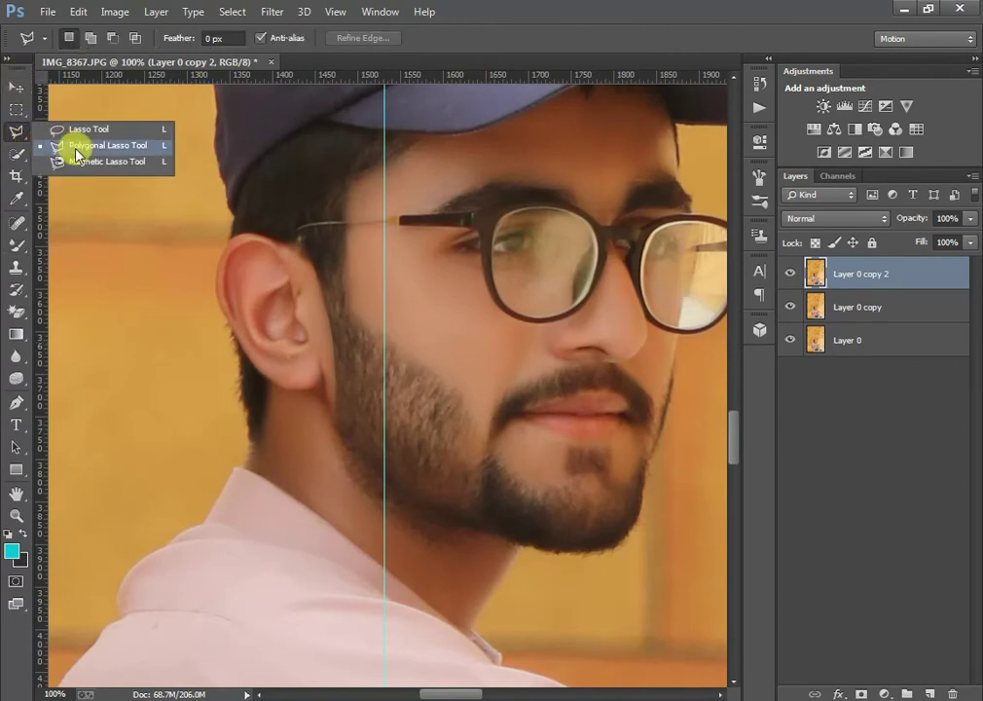
left_click(81, 147)
scroll(433, 461, "up", 2)
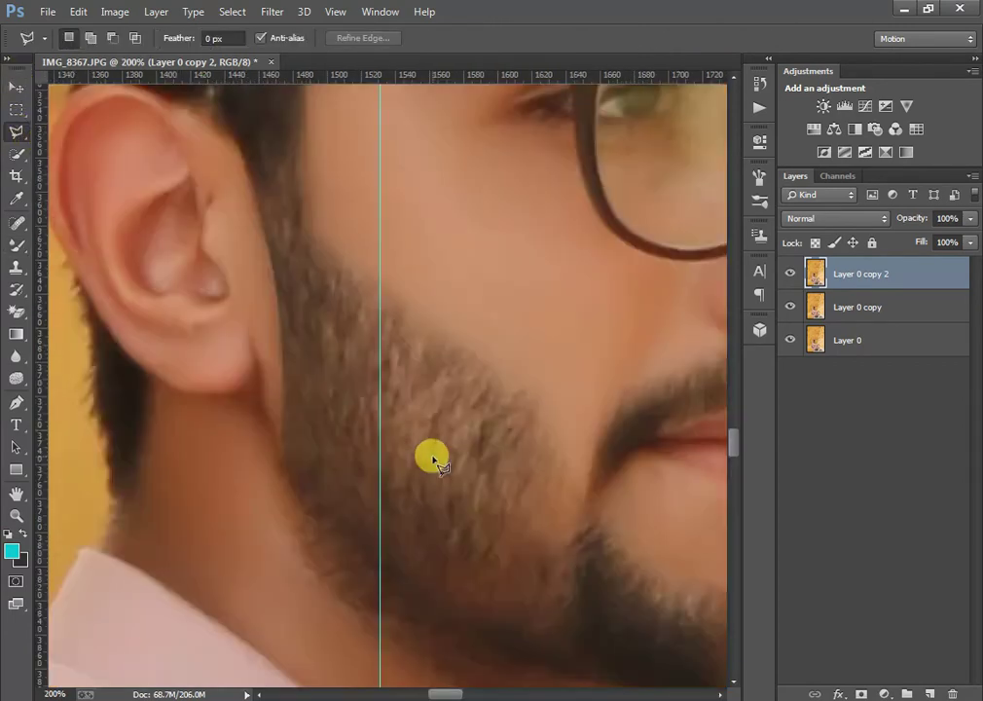
scroll(419, 458, "down", 1)
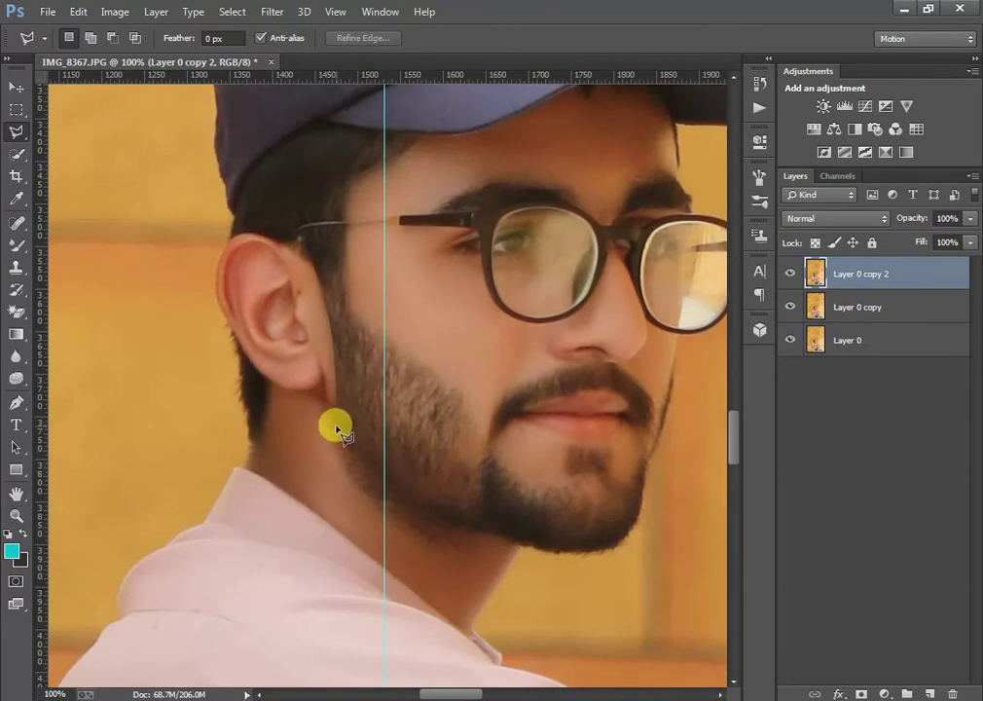
left_click(335, 428)
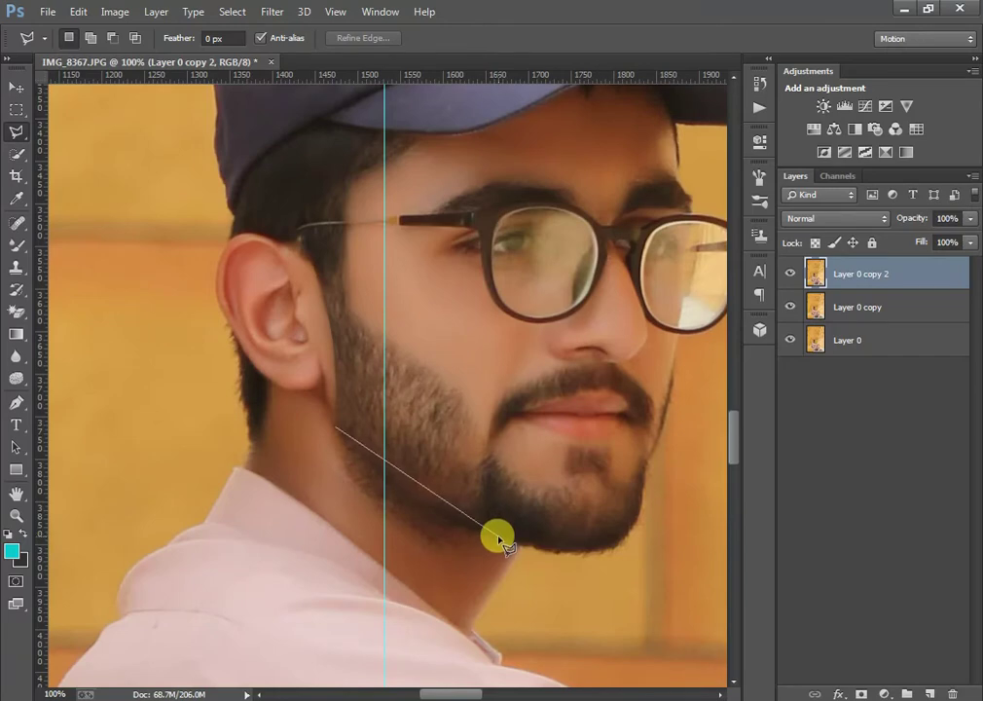
left_click(497, 536)
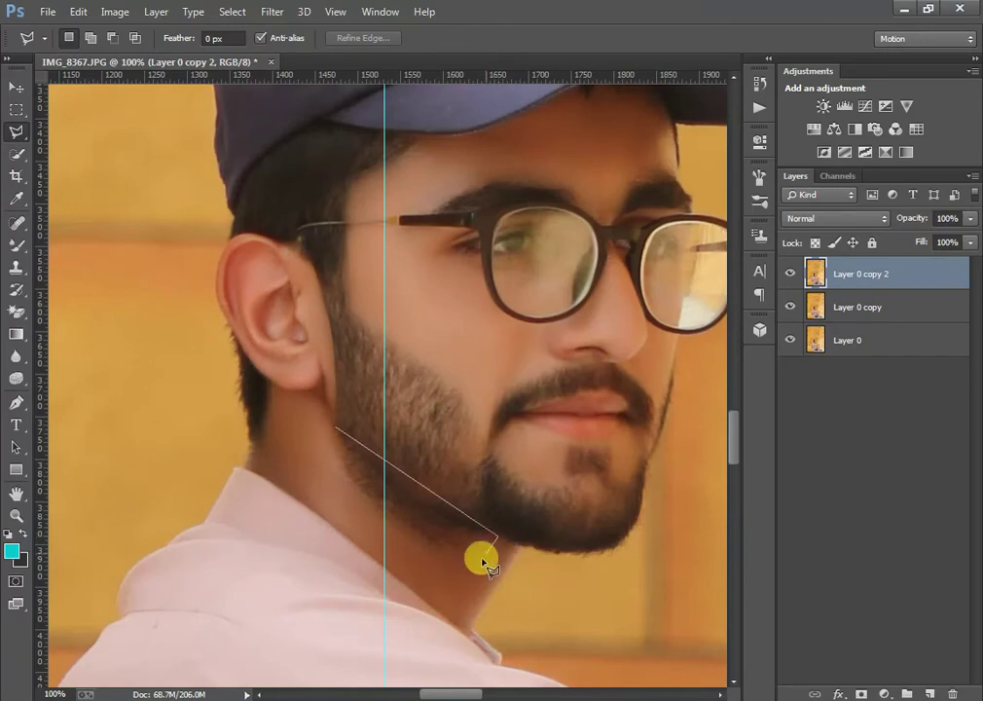
left_click(462, 615)
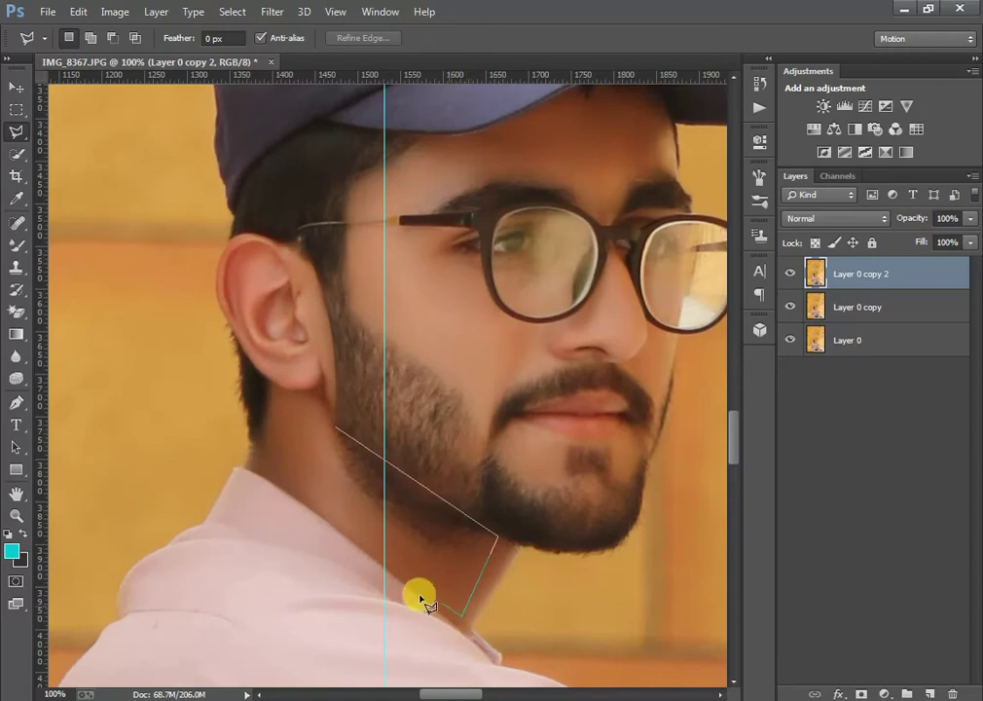
double_click(302, 492)
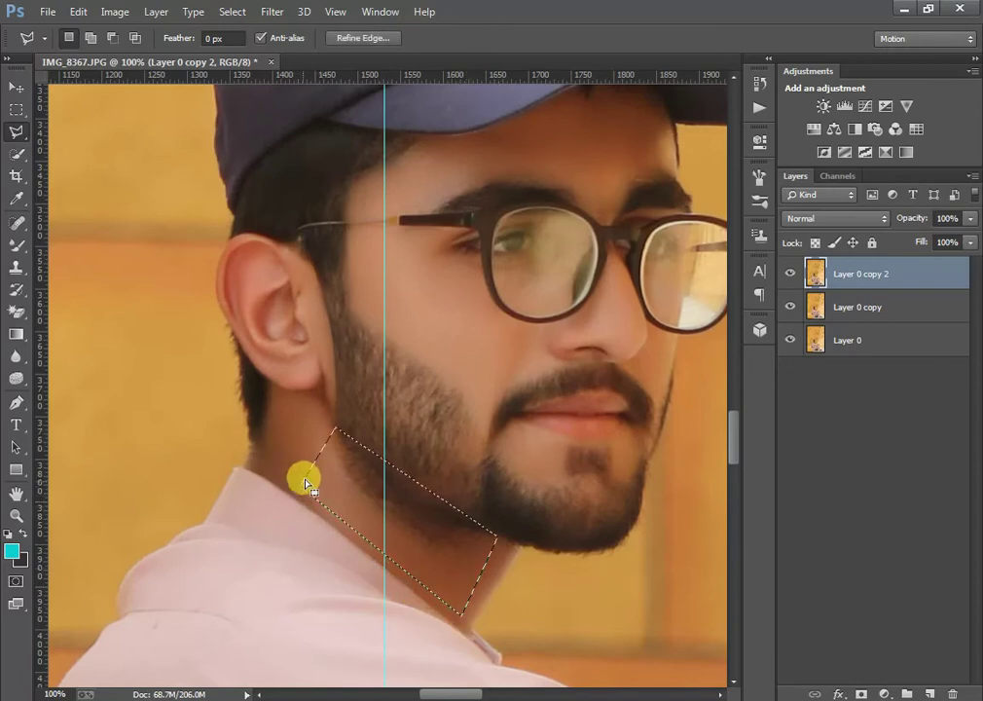
key("ctrl+plus")
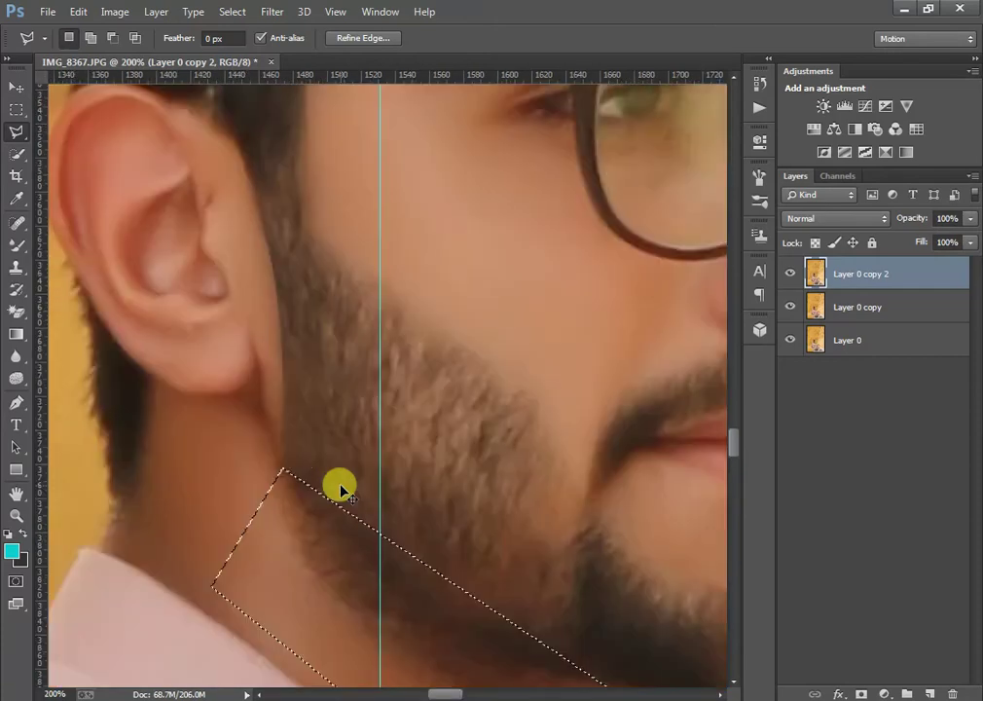
- Smooth the lower beard edge and neck skin inside the selection with the Mixer Brush, increasing its size from 40 to 60
scroll(318, 477, "down", 1)
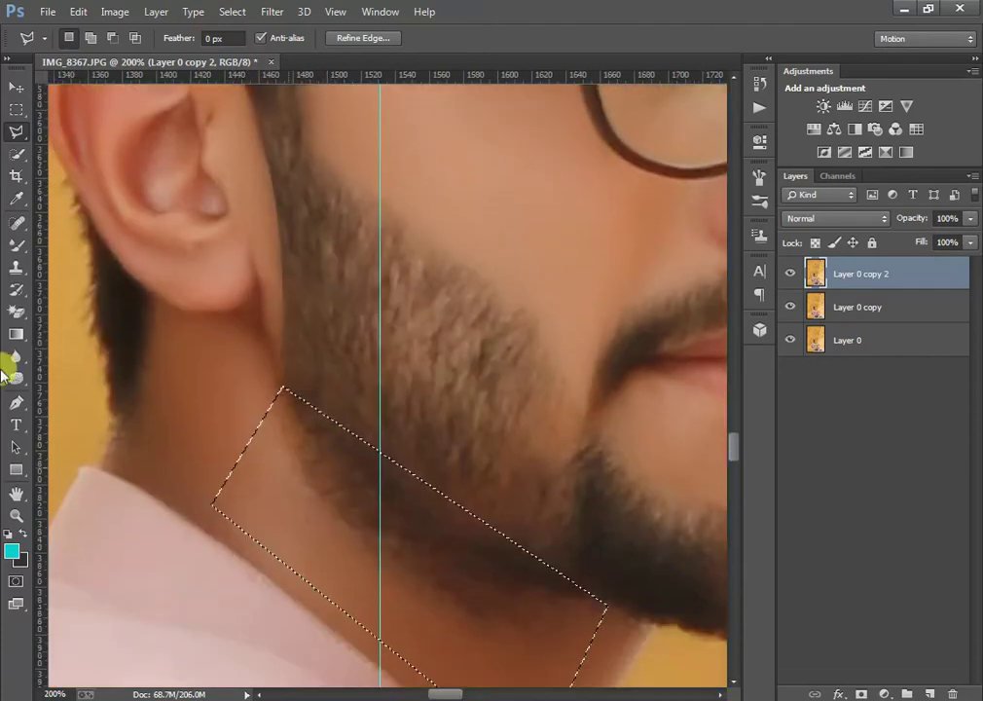
left_click(16, 244)
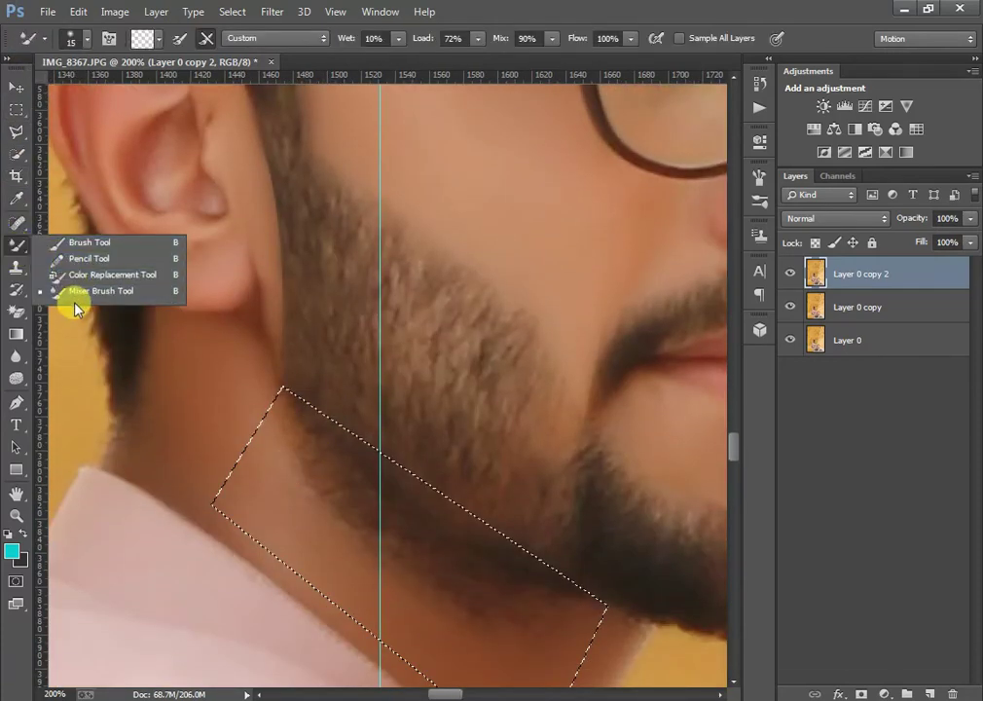
left_click(78, 294)
scroll(337, 500, "down", 2)
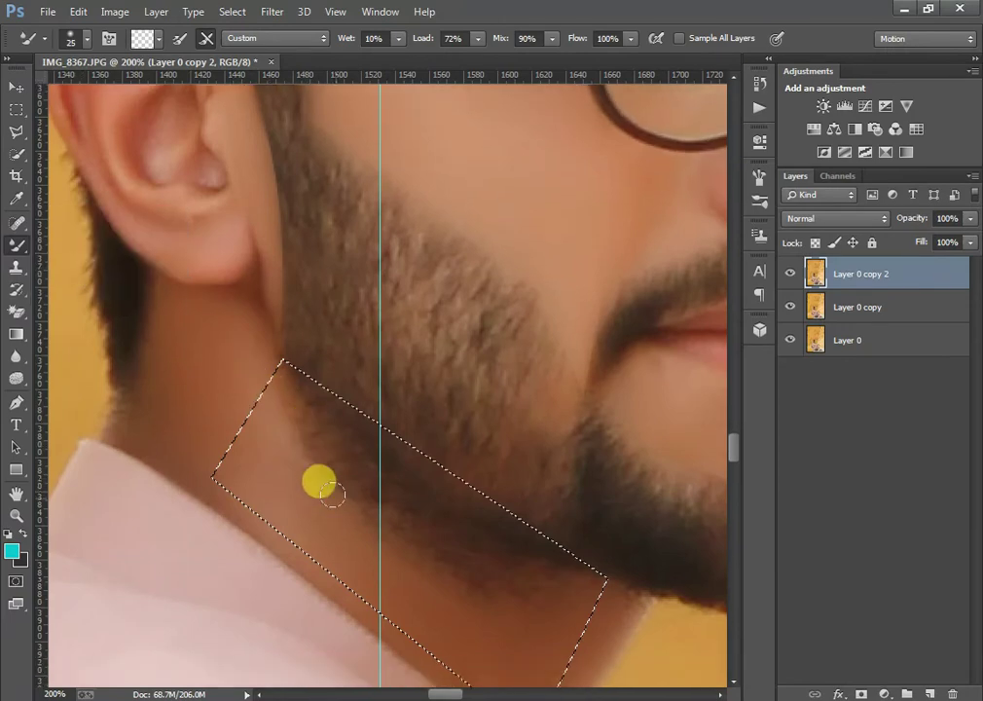
key("bracketright")
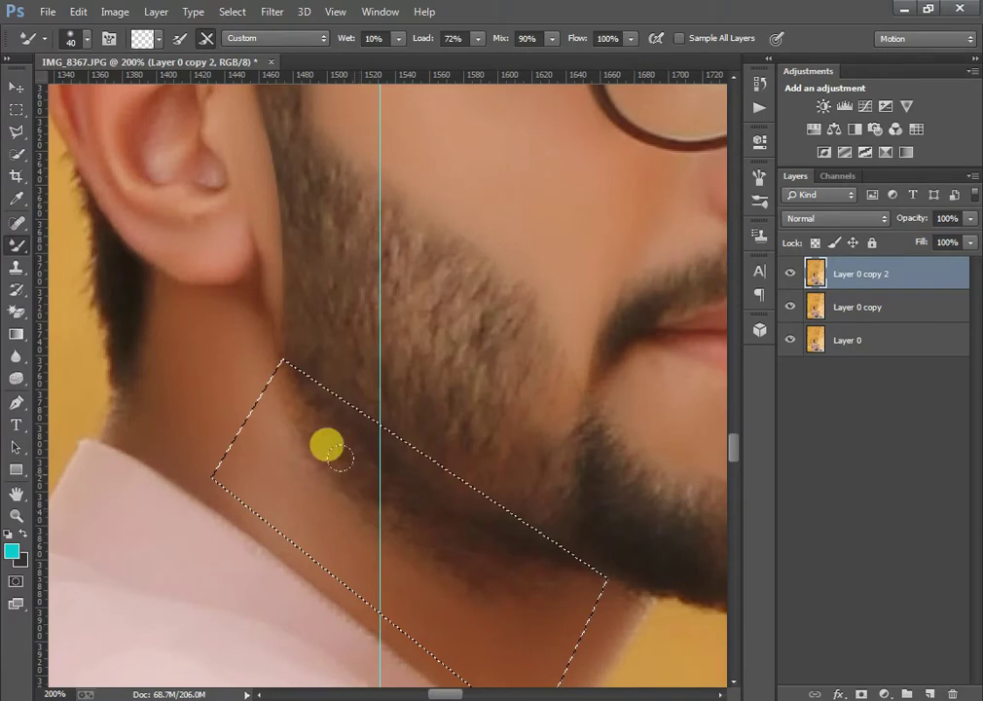
scroll(468, 599, "down", 5)
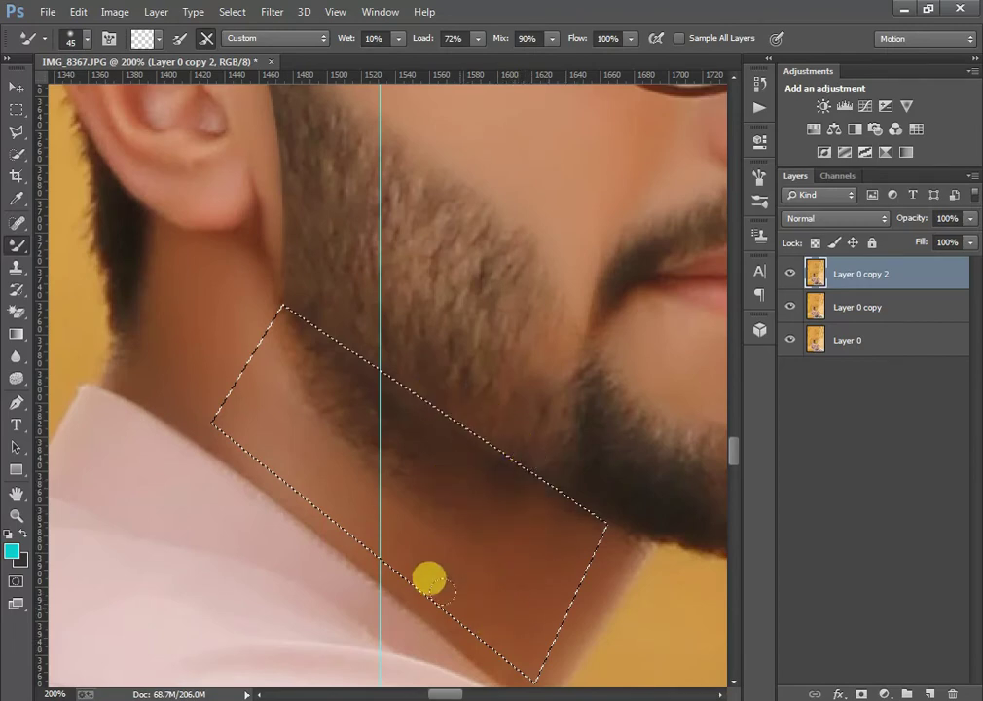
mouse_move(488, 580)
left_mouse_down()
mouse_move(444, 554)
mouse_move(389, 354)
mouse_move(454, 529)
mouse_move(384, 428)
mouse_move(358, 365)
mouse_move(448, 526)
mouse_move(440, 550)
mouse_move(300, 299)
mouse_move(240, 410)
mouse_move(231, 395)
mouse_move(293, 299)
mouse_move(226, 391)
mouse_move(237, 406)
mouse_move(312, 281)
mouse_move(239, 402)
mouse_move(232, 397)
mouse_move(294, 321)
mouse_move(229, 396)
mouse_move(343, 257)
mouse_move(288, 417)
mouse_move(240, 433)
mouse_move(378, 336)
mouse_move(233, 423)
mouse_move(276, 378)
mouse_move(274, 413)
mouse_move(241, 438)
mouse_move(328, 316)
mouse_move(246, 426)
mouse_move(323, 365)
mouse_move(260, 427)
mouse_move(218, 448)
mouse_move(348, 301)
mouse_move(243, 434)
mouse_move(347, 292)
mouse_move(211, 438)
mouse_move(333, 271)
mouse_move(214, 405)
mouse_move(409, 321)
left_mouse_up()
scroll(408, 321, "down", 3)
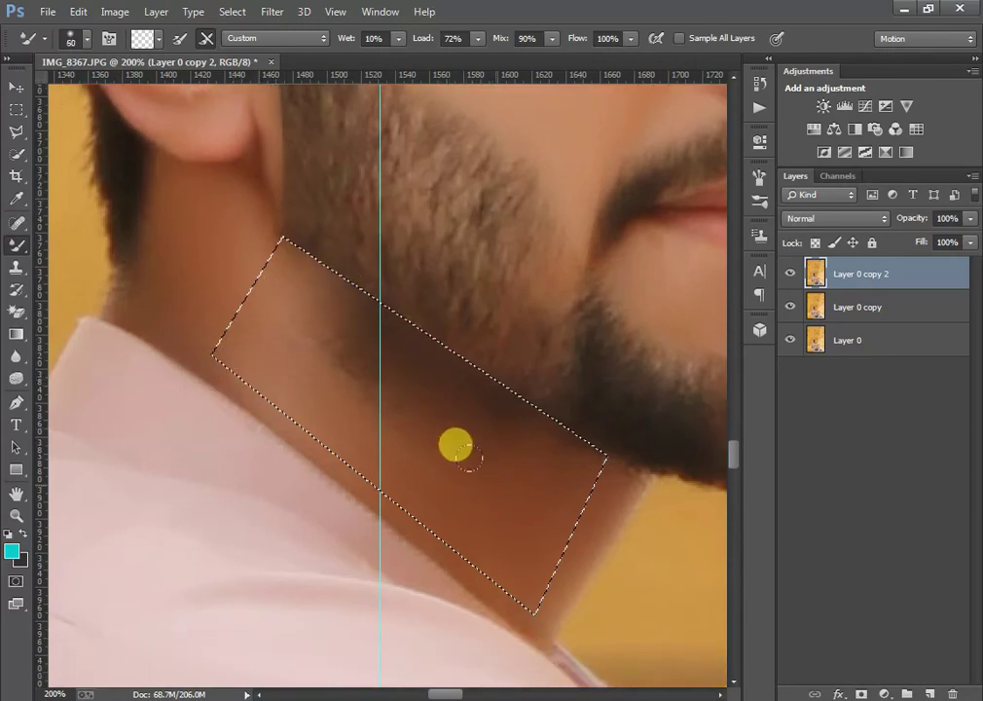
mouse_move(461, 453)
left_mouse_down()
mouse_move(445, 362)
mouse_move(495, 507)
mouse_move(452, 472)
mouse_move(481, 472)
mouse_move(518, 516)
mouse_move(482, 284)
mouse_move(495, 487)
mouse_move(470, 236)
mouse_move(536, 510)
mouse_move(491, 531)
mouse_move(364, 236)
mouse_move(441, 455)
mouse_move(337, 311)
mouse_move(420, 461)
mouse_move(283, 202)
mouse_move(351, 383)
left_mouse_up()
- Set the Mixer Brush hardness to 14% and blend away the remaining beard shadow inside the neck selection at size 60
right_click(453, 499)
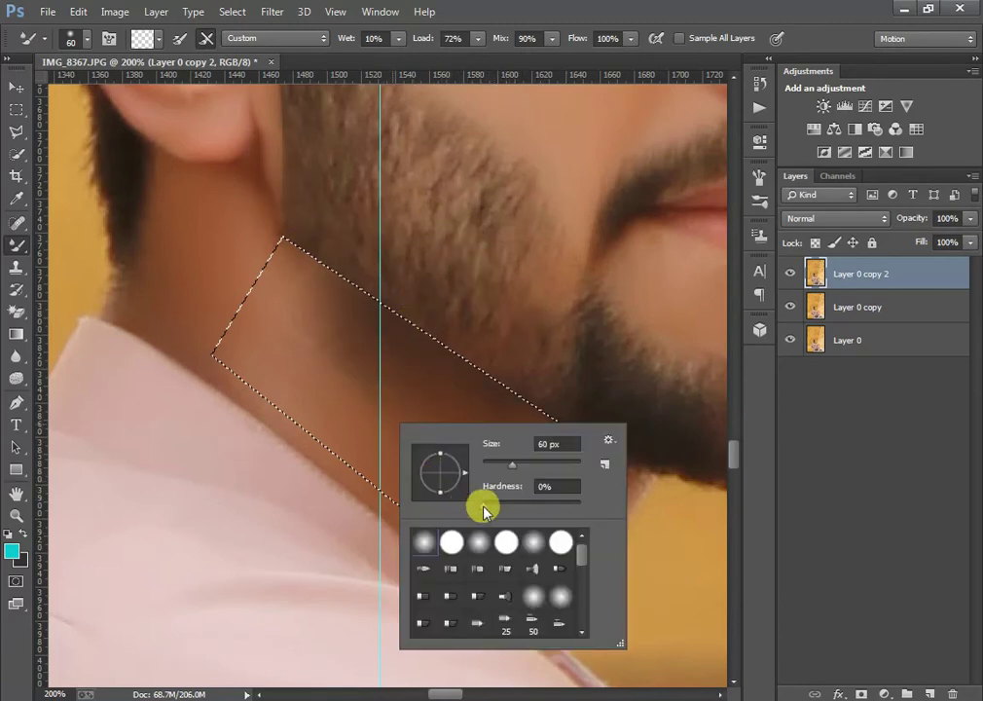
left_click_drag(481, 503, 495, 502)
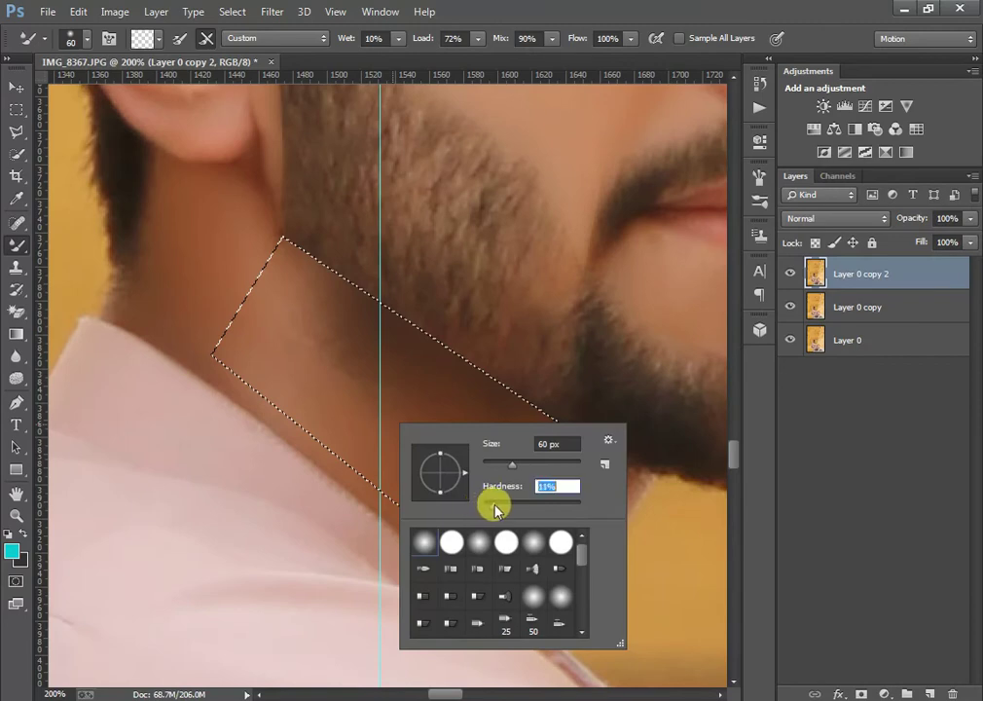
key("Return")
mouse_move(290, 339)
left_mouse_down()
mouse_move(344, 391)
mouse_move(329, 445)
mouse_move(325, 246)
mouse_move(397, 477)
mouse_move(308, 281)
mouse_move(378, 380)
mouse_move(369, 445)
mouse_move(323, 195)
mouse_move(269, 352)
mouse_move(226, 356)
mouse_move(335, 256)
mouse_move(331, 399)
mouse_move(286, 377)
mouse_move(417, 219)
mouse_move(286, 375)
mouse_move(366, 214)
mouse_move(301, 356)
mouse_move(336, 191)
mouse_move(400, 158)
mouse_move(351, 339)
mouse_move(589, 495)
mouse_move(551, 498)
mouse_move(549, 409)
mouse_move(538, 517)
mouse_move(500, 503)
mouse_move(437, 373)
mouse_move(340, 252)
mouse_move(507, 510)
mouse_move(296, 270)
mouse_move(423, 501)
mouse_move(440, 500)
mouse_move(262, 177)
mouse_move(427, 414)
mouse_move(387, 412)
mouse_move(240, 194)
mouse_move(448, 483)
mouse_move(316, 255)
mouse_move(157, 307)
mouse_move(473, 332)
mouse_move(277, 354)
mouse_move(234, 334)
mouse_move(377, 218)
mouse_move(201, 356)
mouse_move(198, 328)
mouse_move(244, 325)
mouse_move(357, 194)
mouse_move(269, 327)
mouse_move(253, 333)
mouse_move(248, 367)
mouse_move(264, 361)
mouse_move(254, 328)
mouse_move(276, 234)
mouse_move(322, 334)
mouse_move(335, 402)
mouse_move(334, 392)
mouse_move(362, 439)
mouse_move(310, 373)
left_mouse_up()
right_click(309, 374)
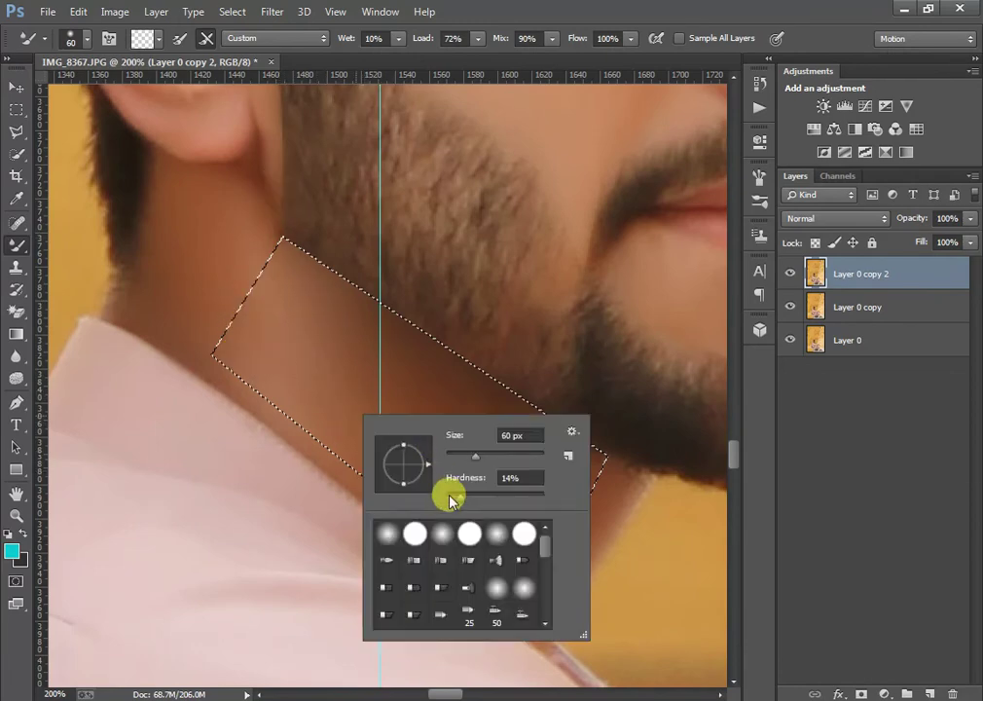
key("Return")
mouse_move(228, 314)
left_mouse_down()
mouse_move(352, 365)
mouse_move(443, 466)
mouse_move(471, 292)
mouse_move(525, 552)
mouse_move(468, 321)
mouse_move(487, 370)
mouse_move(502, 492)
mouse_move(623, 299)
mouse_move(488, 516)
mouse_move(581, 354)
mouse_move(520, 480)
mouse_move(587, 304)
mouse_move(483, 474)
mouse_move(432, 278)
mouse_move(493, 508)
mouse_move(448, 316)
mouse_move(483, 471)
mouse_move(418, 345)
mouse_move(478, 483)
mouse_move(424, 485)
mouse_move(425, 412)
mouse_move(427, 492)
mouse_move(401, 268)
mouse_move(304, 381)
mouse_move(465, 273)
mouse_move(287, 368)
mouse_move(369, 262)
mouse_move(317, 351)
mouse_move(298, 362)
mouse_move(461, 226)
mouse_move(272, 343)
mouse_move(243, 317)
mouse_move(371, 321)
mouse_move(273, 368)
mouse_move(237, 349)
mouse_move(388, 258)
mouse_move(253, 345)
mouse_move(269, 308)
mouse_move(356, 227)
mouse_move(247, 350)
mouse_move(245, 195)
mouse_move(292, 360)
mouse_move(387, 430)
mouse_move(335, 404)
mouse_move(351, 406)
mouse_move(446, 265)
mouse_move(398, 440)
mouse_move(384, 438)
mouse_move(412, 309)
mouse_move(474, 406)
mouse_move(454, 484)
mouse_move(551, 321)
mouse_move(439, 459)
mouse_move(502, 275)
left_mouse_up()
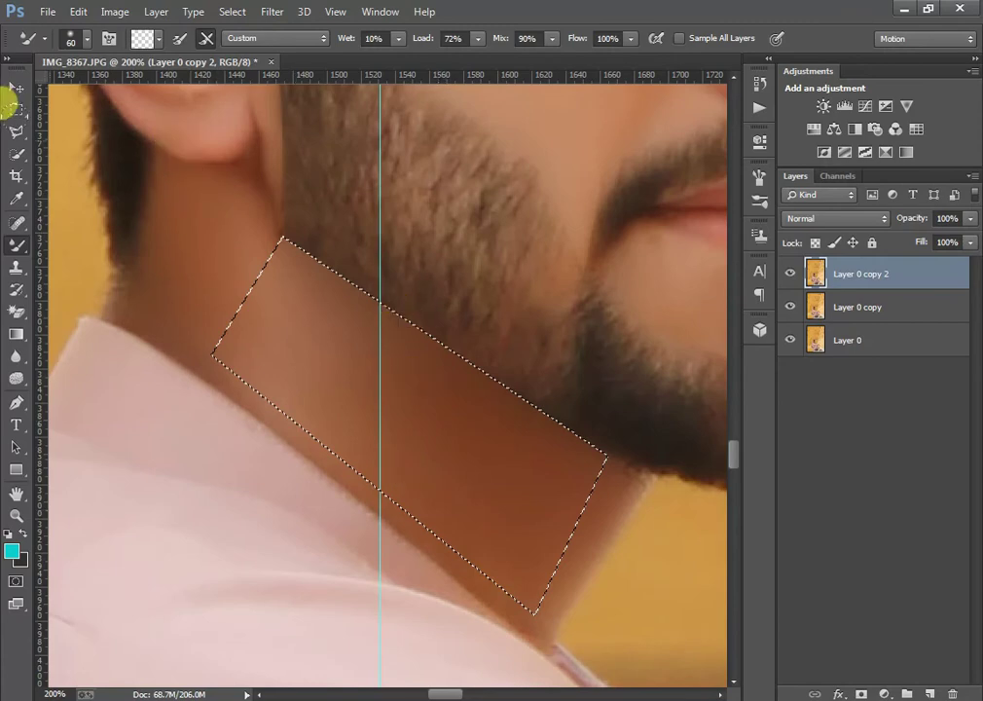
- Clear the neck selection and blend the skin across the neck with the Mixer Brush at size 60
left_click(22, 154)
right_click(260, 316)
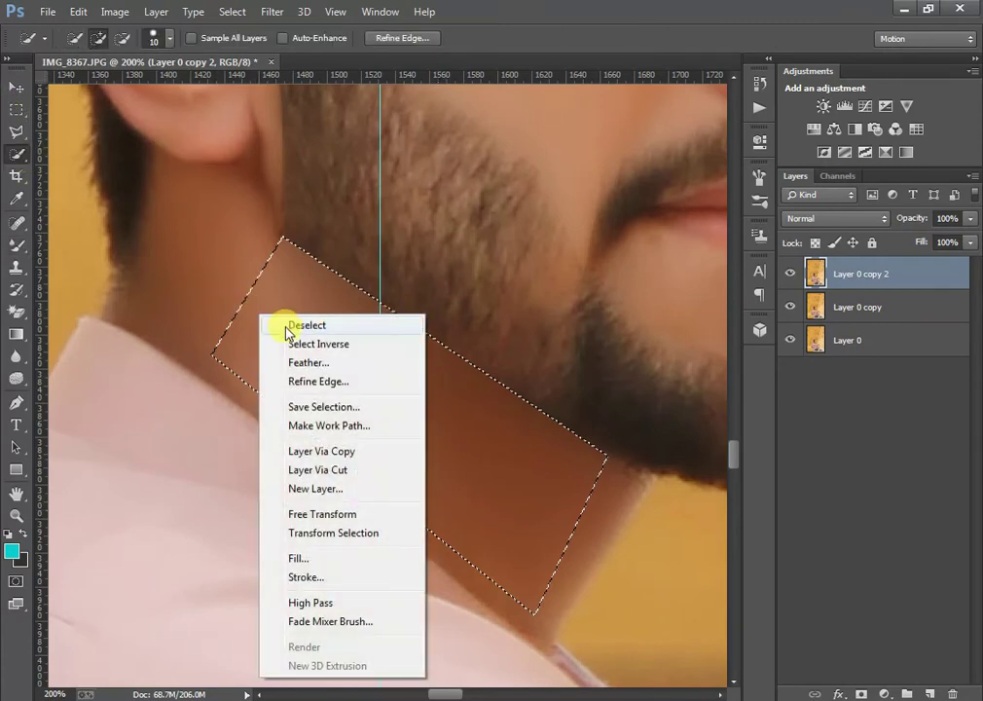
left_click(306, 327)
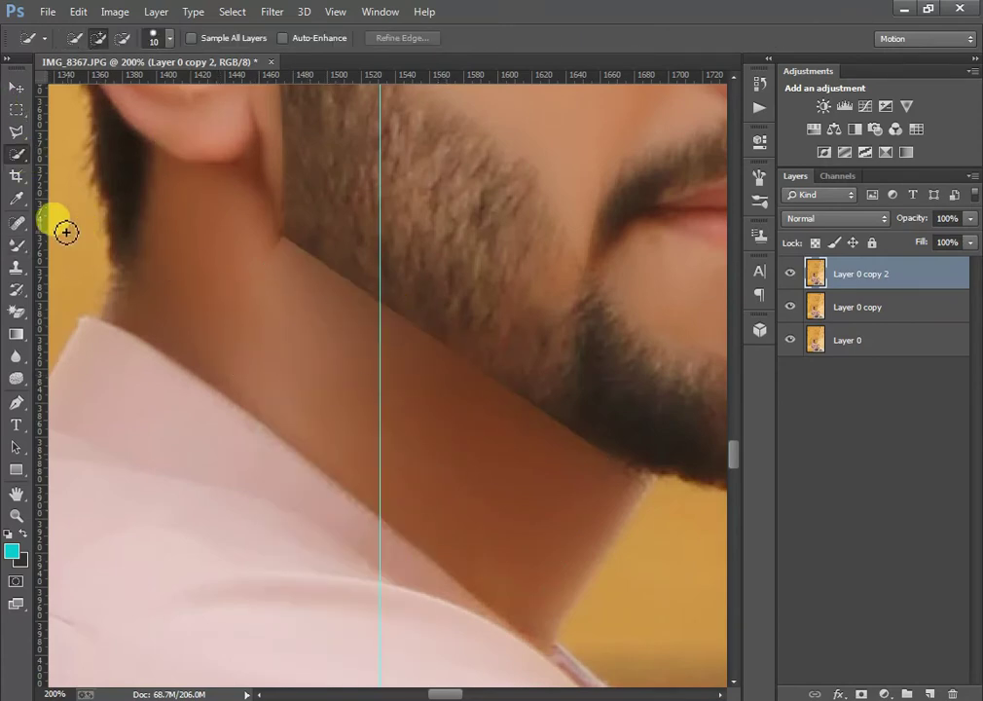
left_click(21, 244)
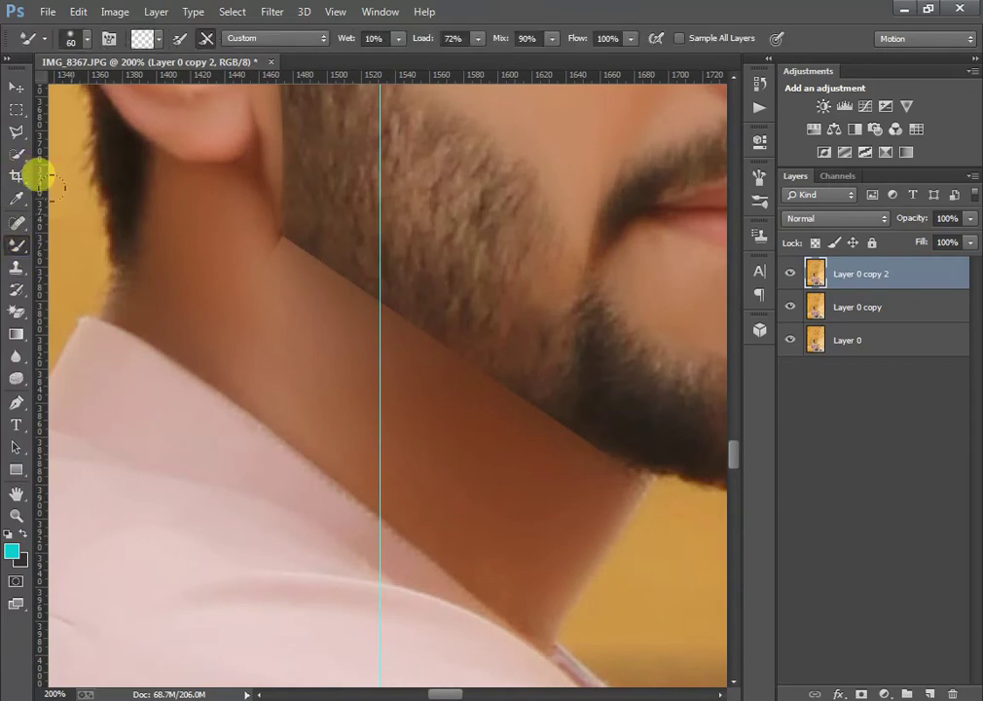
scroll(146, 195, "down", 1)
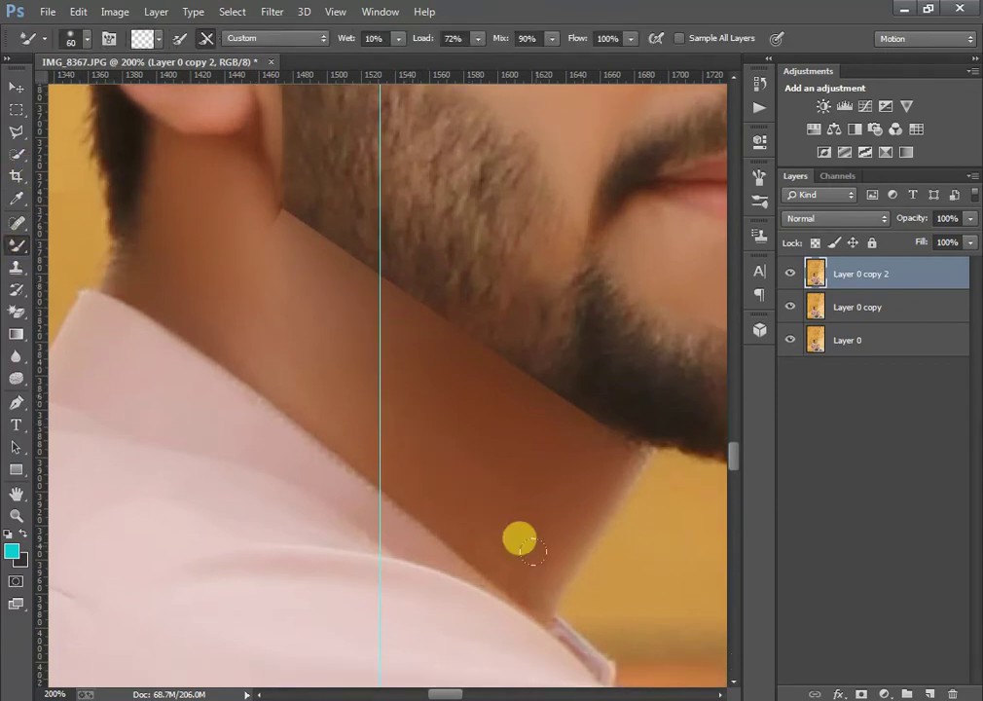
mouse_move(509, 532)
left_mouse_down()
mouse_move(500, 486)
mouse_move(504, 424)
mouse_move(529, 424)
mouse_move(324, 375)
mouse_move(258, 289)
mouse_move(233, 231)
left_mouse_up()
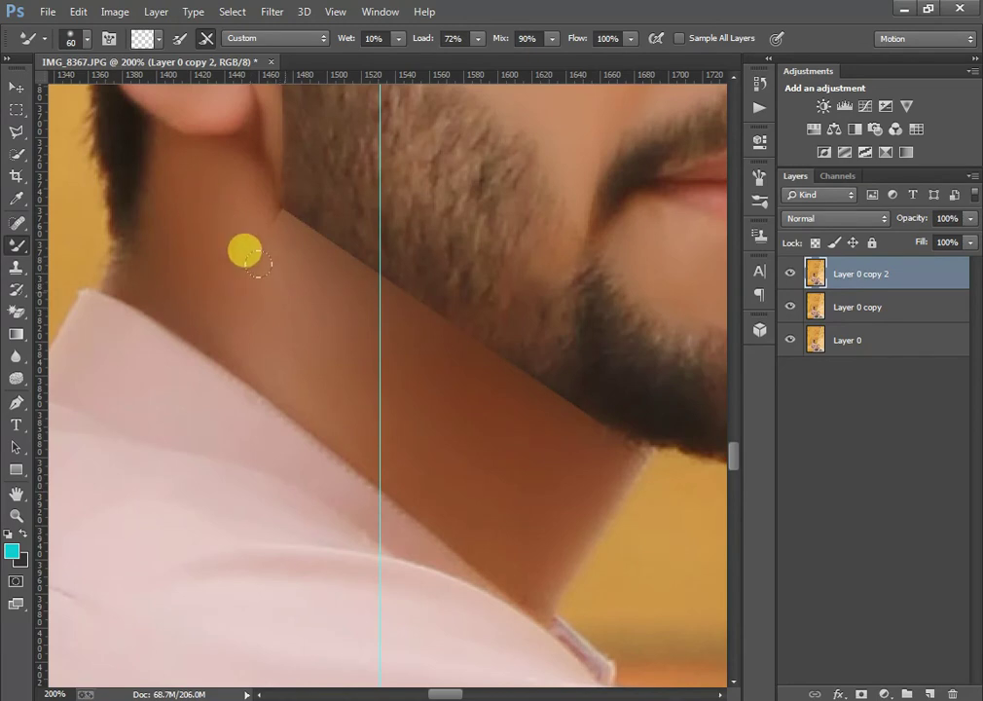
- Reduce the Mixer Brush to size 15 and blend the corner where the beard edge meets the neck below the earlobe
key("ctrl+plus")
scroll(66, 136, "up", 3)
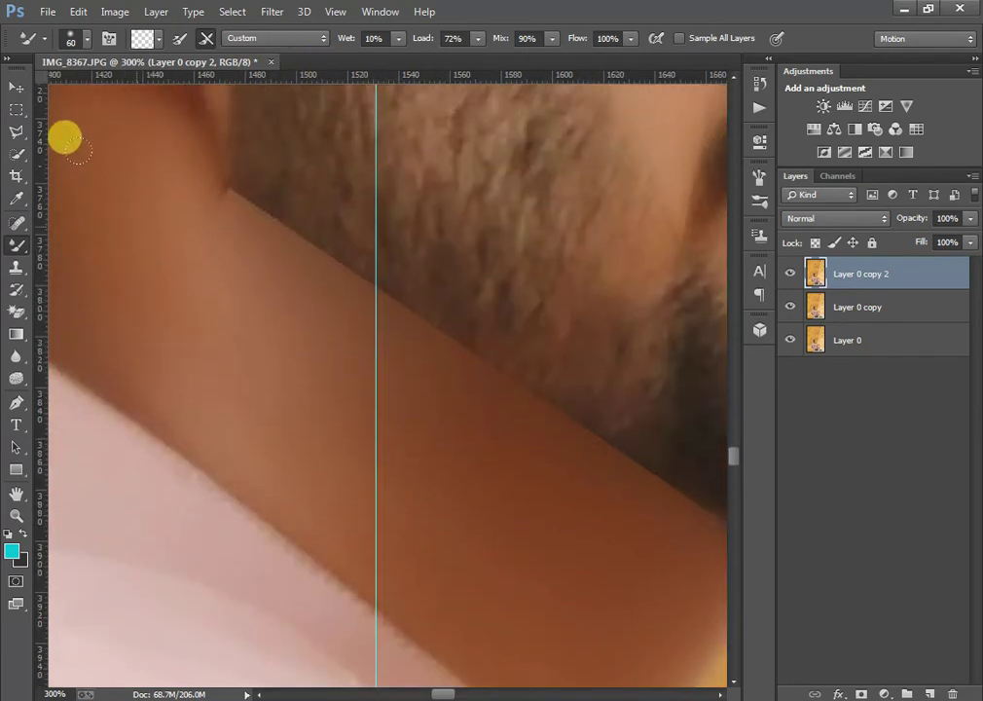
key("bracketleft")
key("bracketleft")
key("bracketleft")
key("bracketleft")
scroll(226, 263, "up", 2)
key("bracketleft")
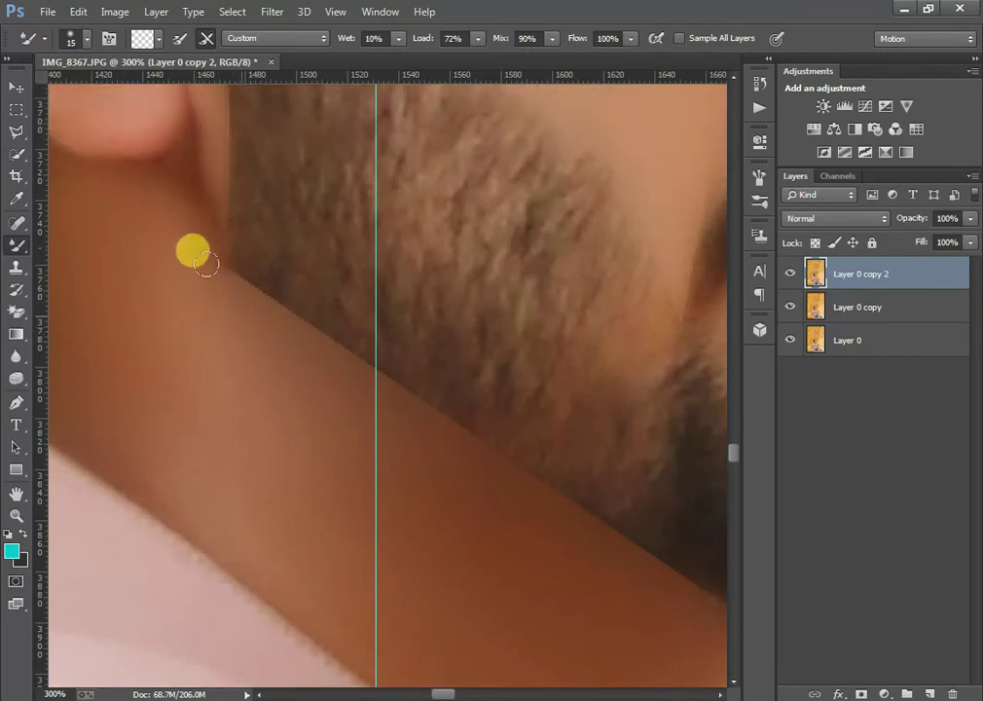
- Smooth the neck skin between the beard edge and the collar with the Mixer Brush at size 45
scroll(165, 331, "down", 2)
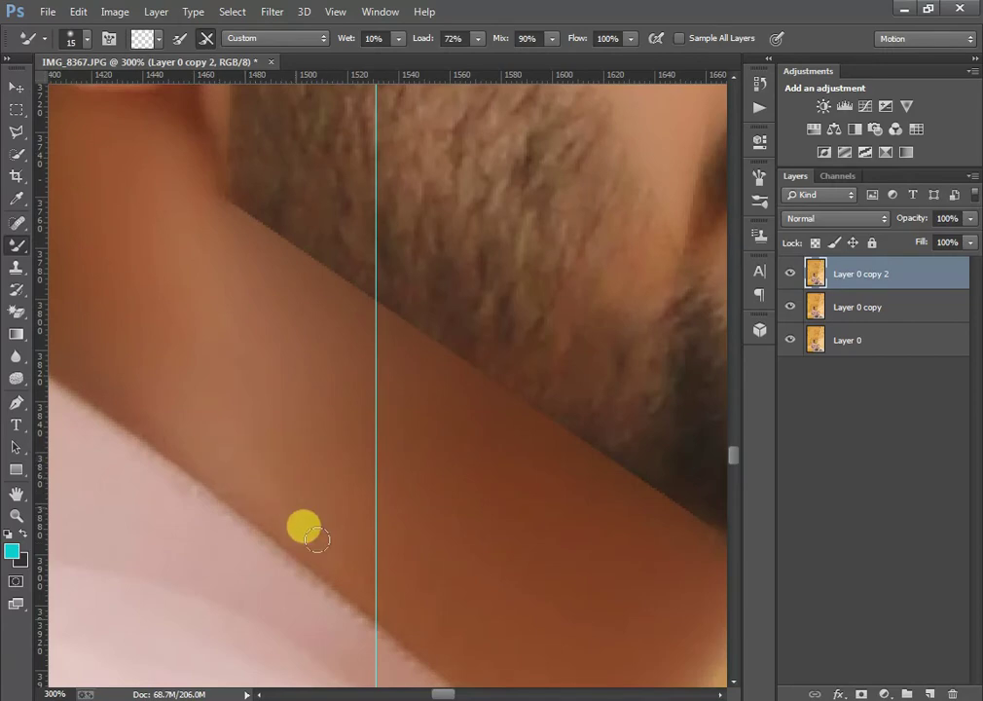
key("bracketright")
key("bracketright")
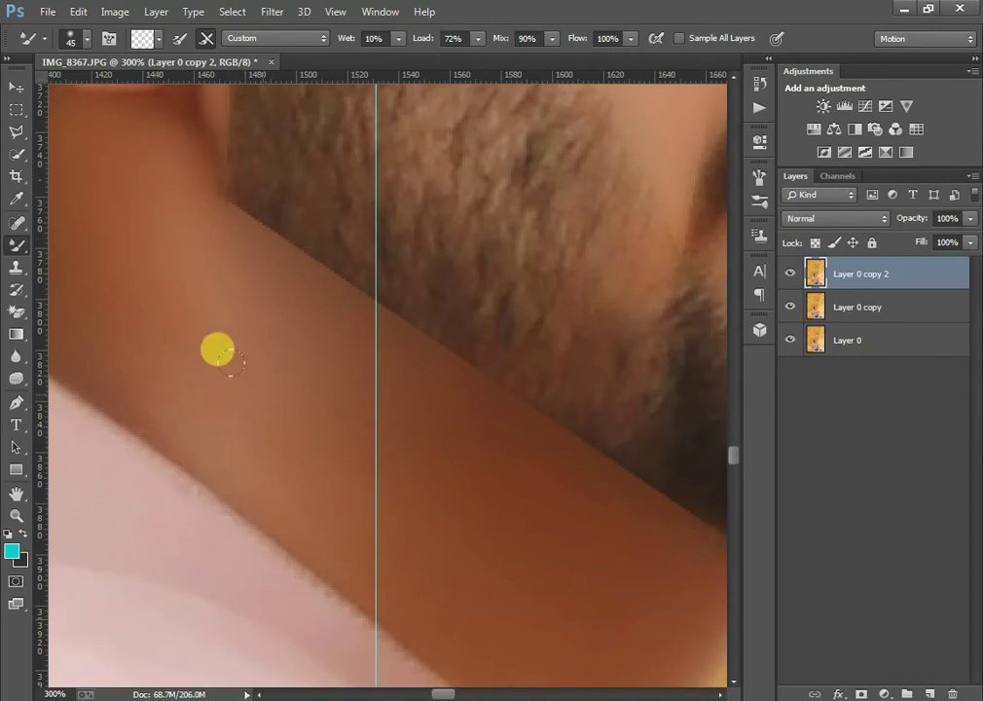
- Blend the neck skin along the shirt collar and below the ear with the Mixer Brush at sizes 25 and 50
key("ctrl+minus")
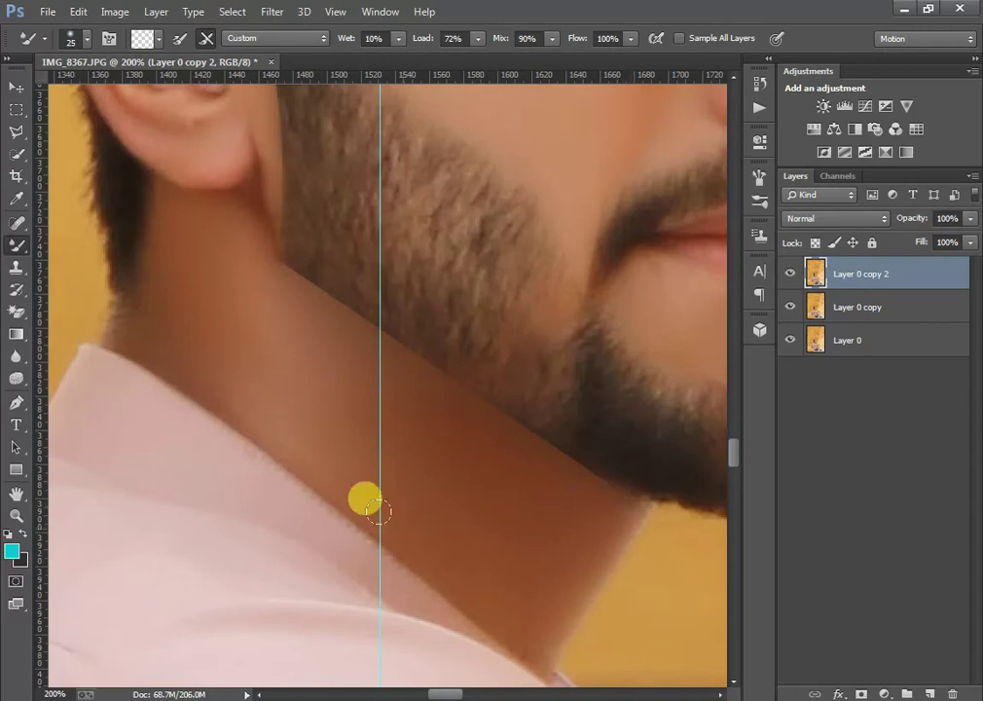
scroll(179, 354, "up", 1)
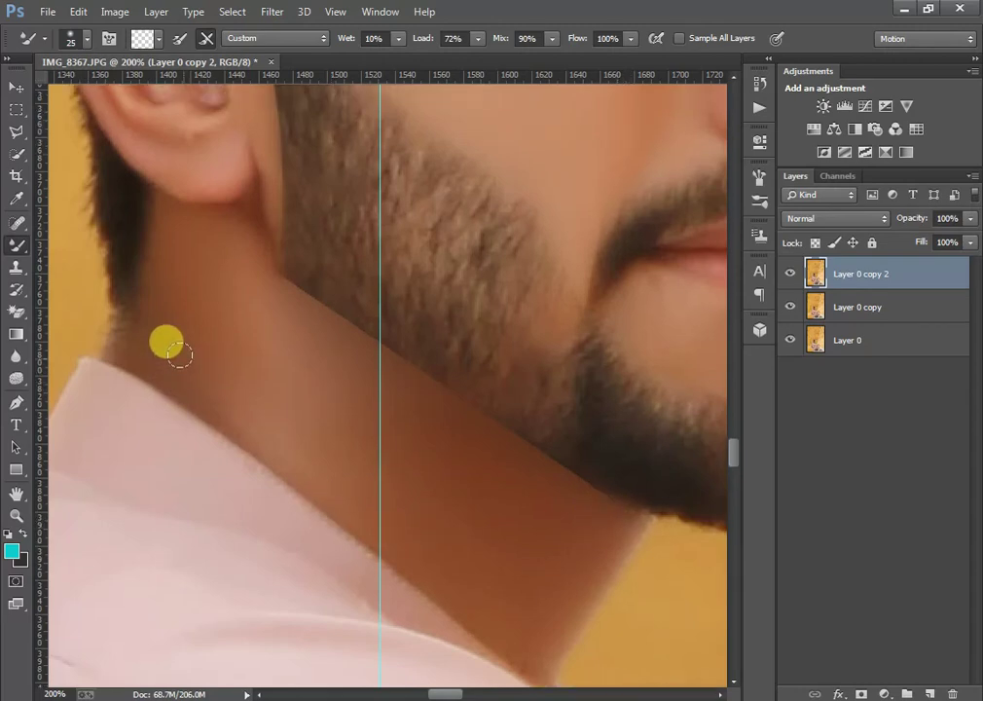
key("bracketright")
key("bracketright")
key("bracketright")
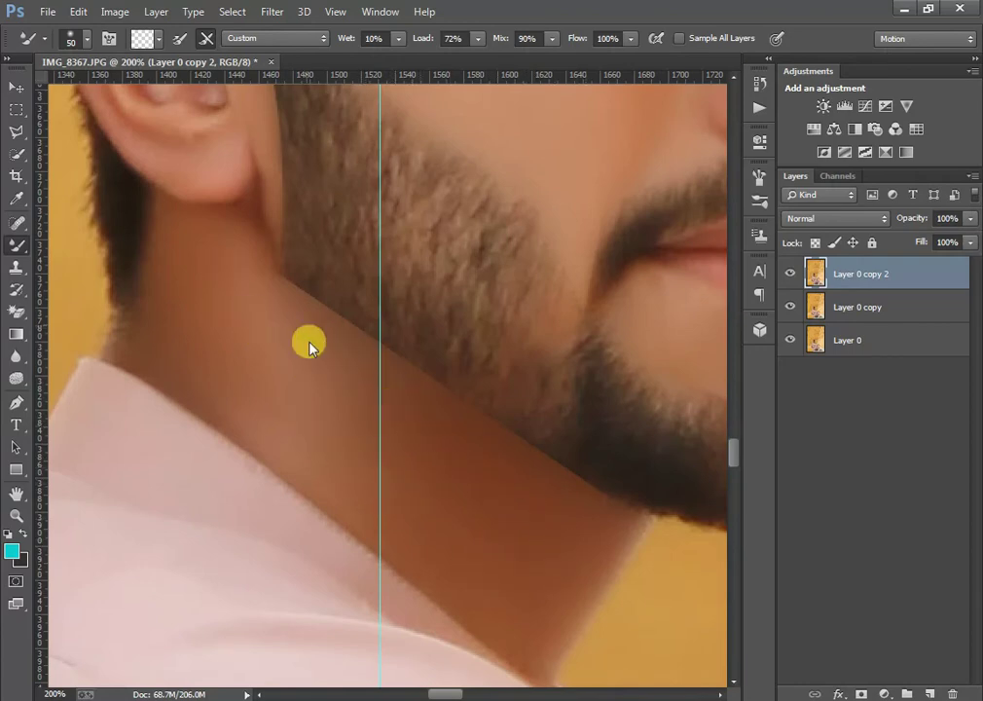
- Compare the face and neck with and without the retouching by toggling the visibility of Layer 0 copy 2
scroll(255, 327, "up", 5)
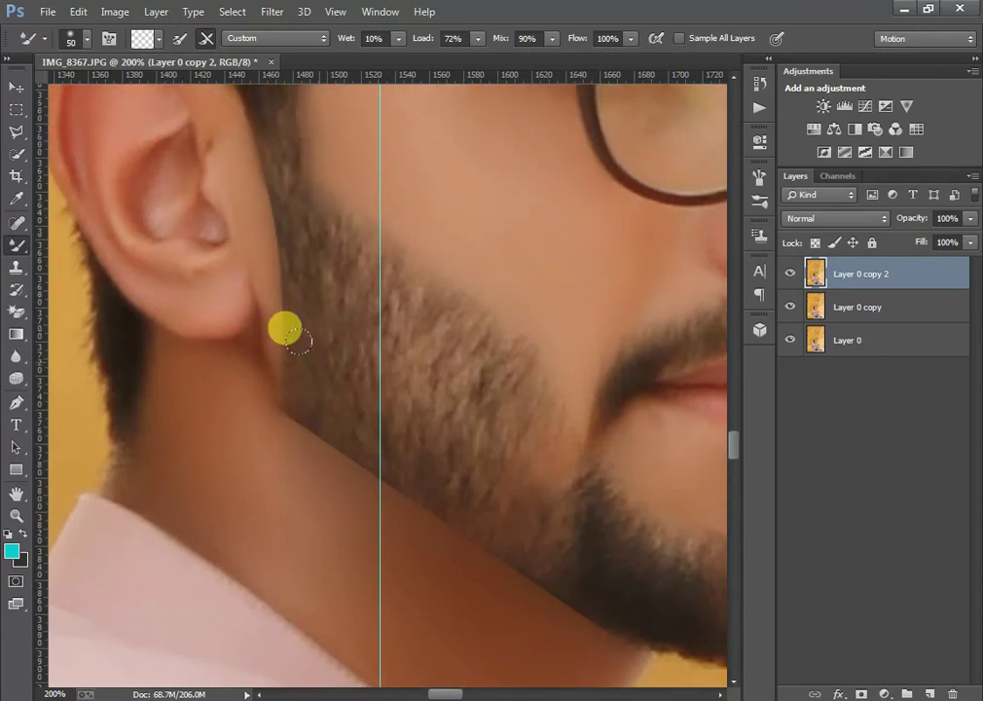
scroll(319, 364, "down", 2)
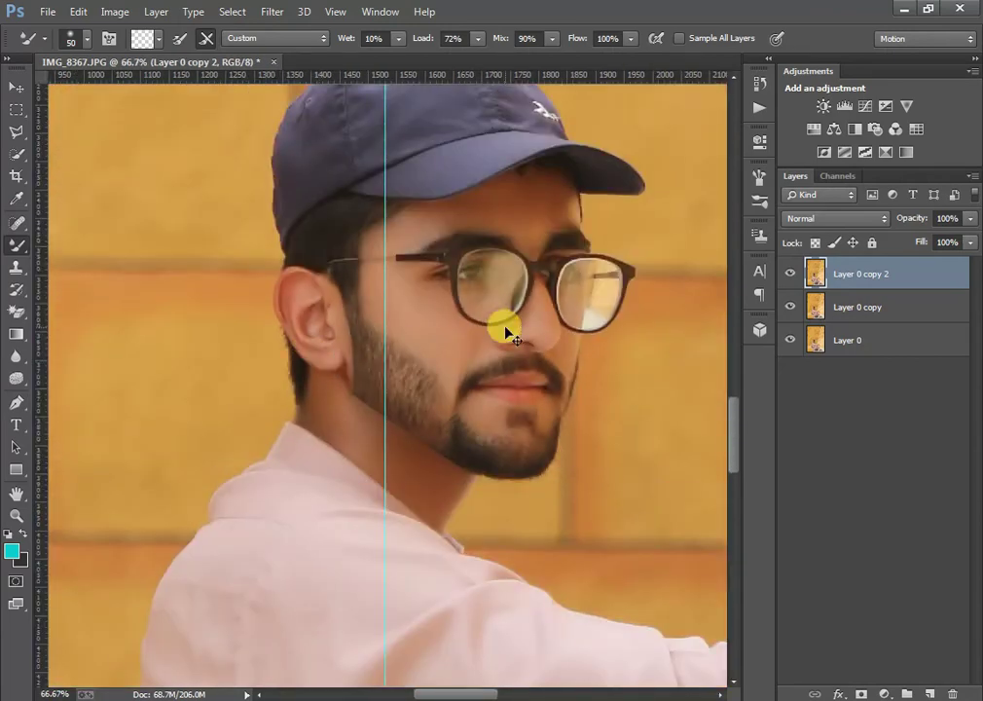
scroll(499, 323, "up", 1)
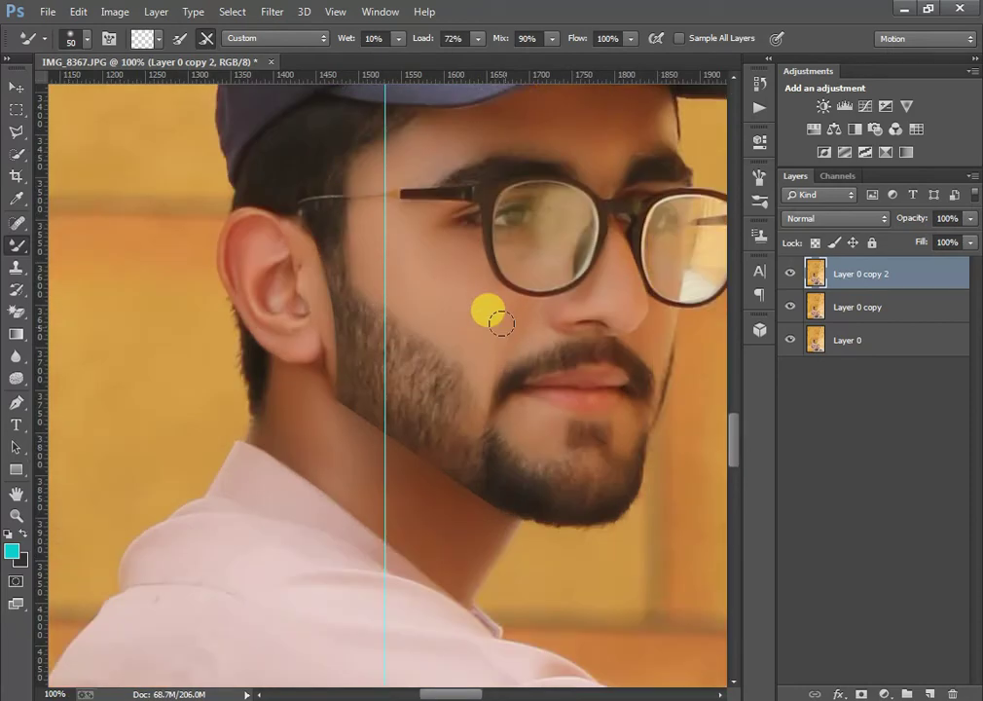
left_click(789, 275)
left_click(790, 276)
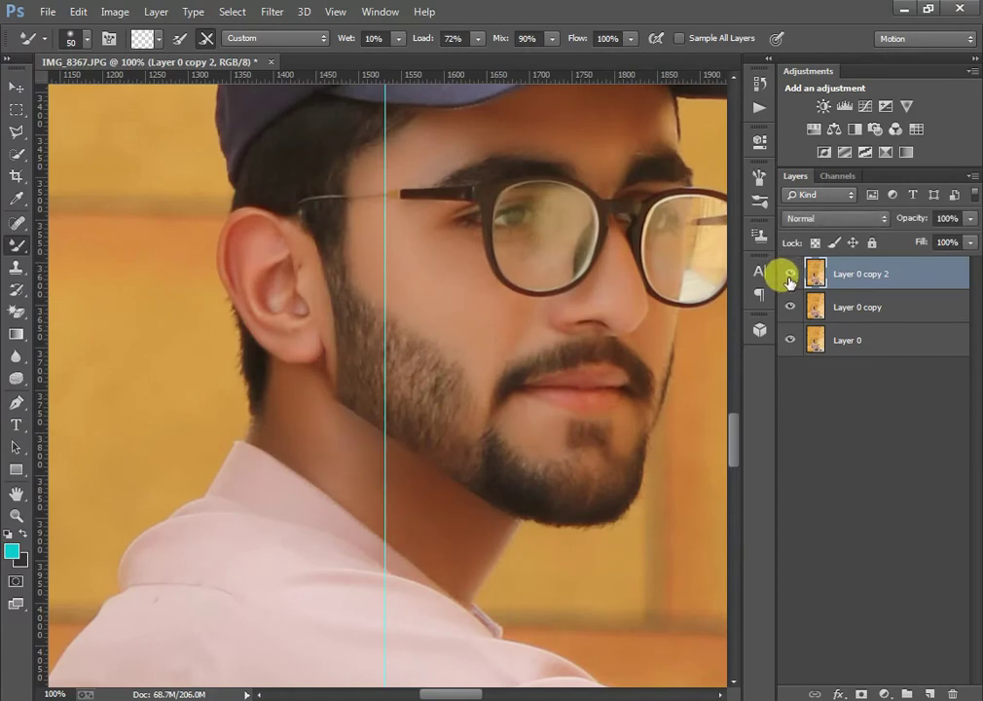
left_click(790, 276)
left_click(789, 275)
- Lighten the neck skin below the ear with the Dodge tool at size 65, midtones range and 14% exposure
key("ctrl+plus")
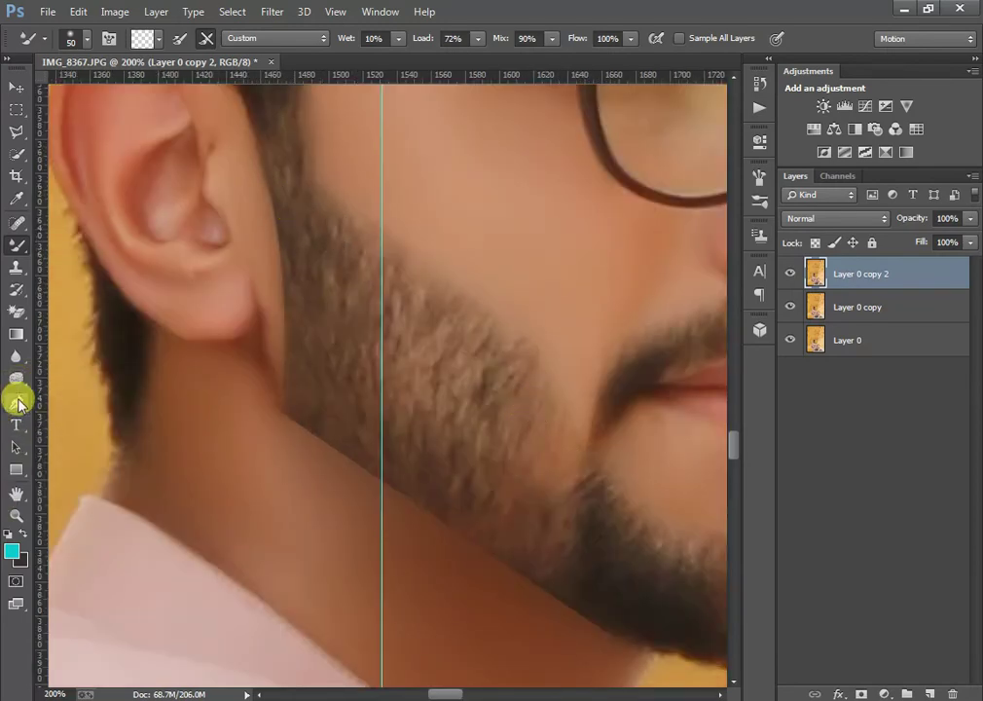
mouse_move(15, 387)
left_mouse_down()
mouse_move(13, 377)
mouse_move(85, 389)
mouse_move(95, 379)
left_mouse_up()
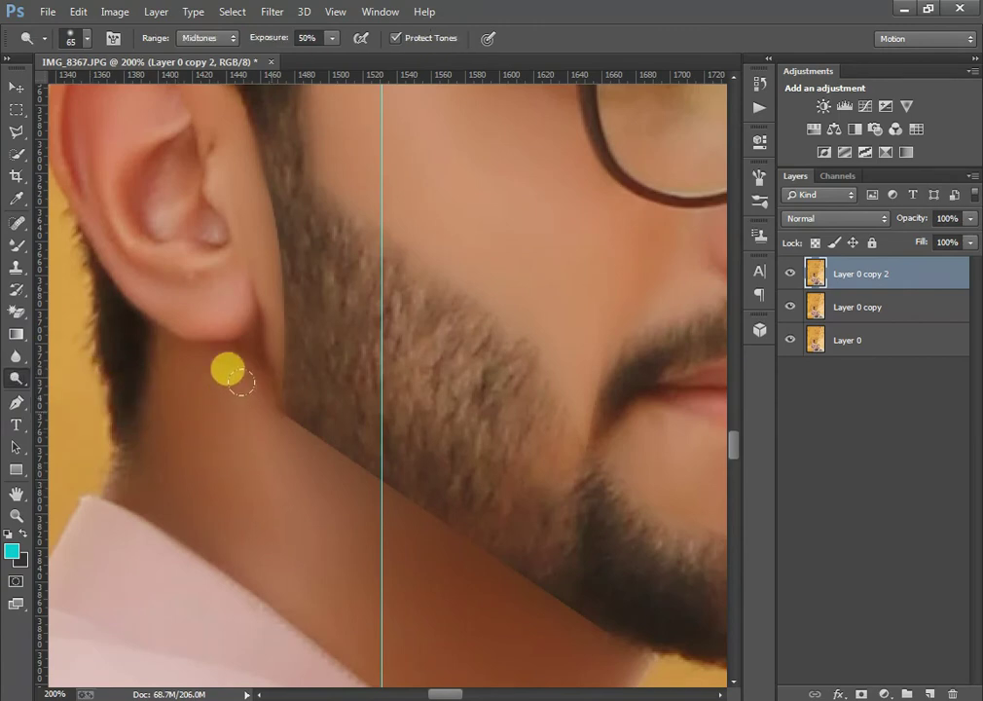
scroll(295, 392, "down", 2)
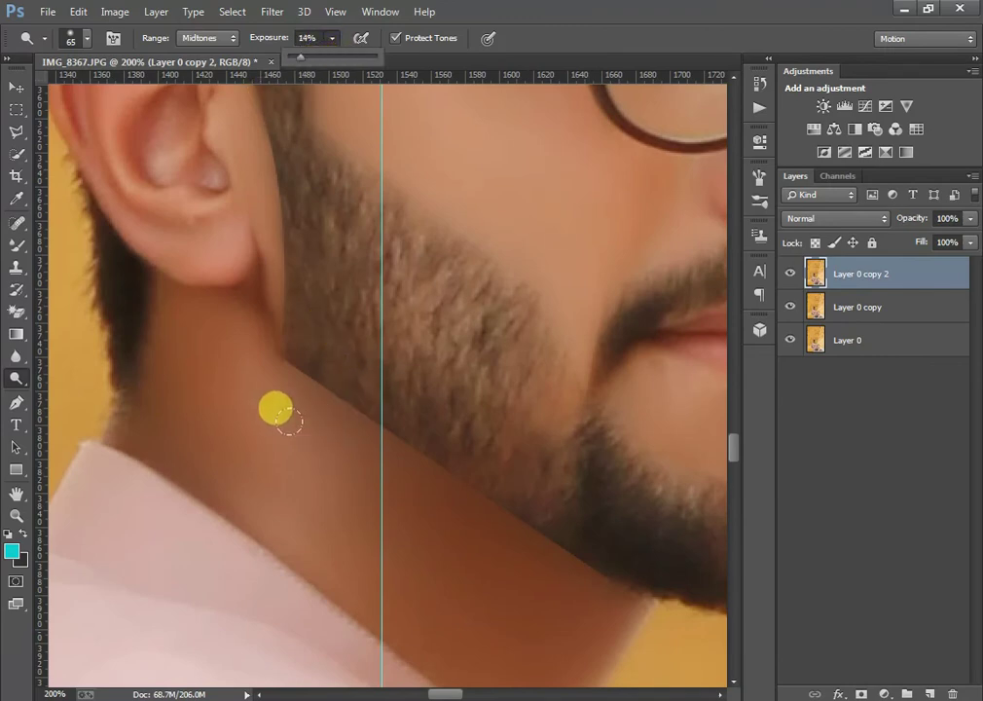
left_click(251, 363)
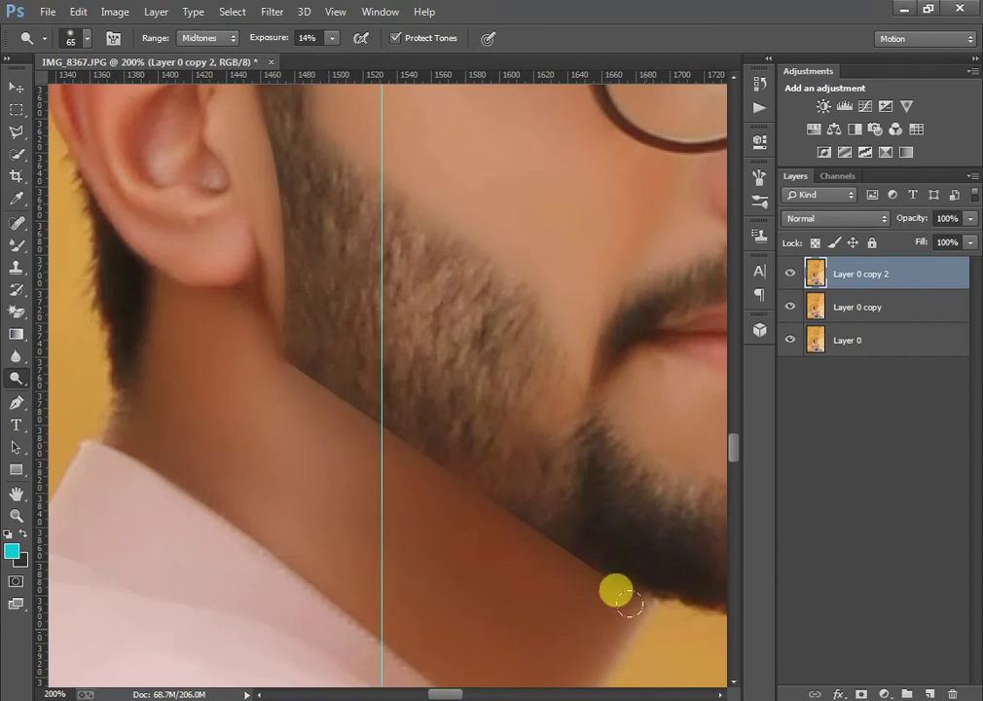
- Check the lightened neck against the layers below by hiding and showing Layer 0 copy 2
key("ctrl+minus")
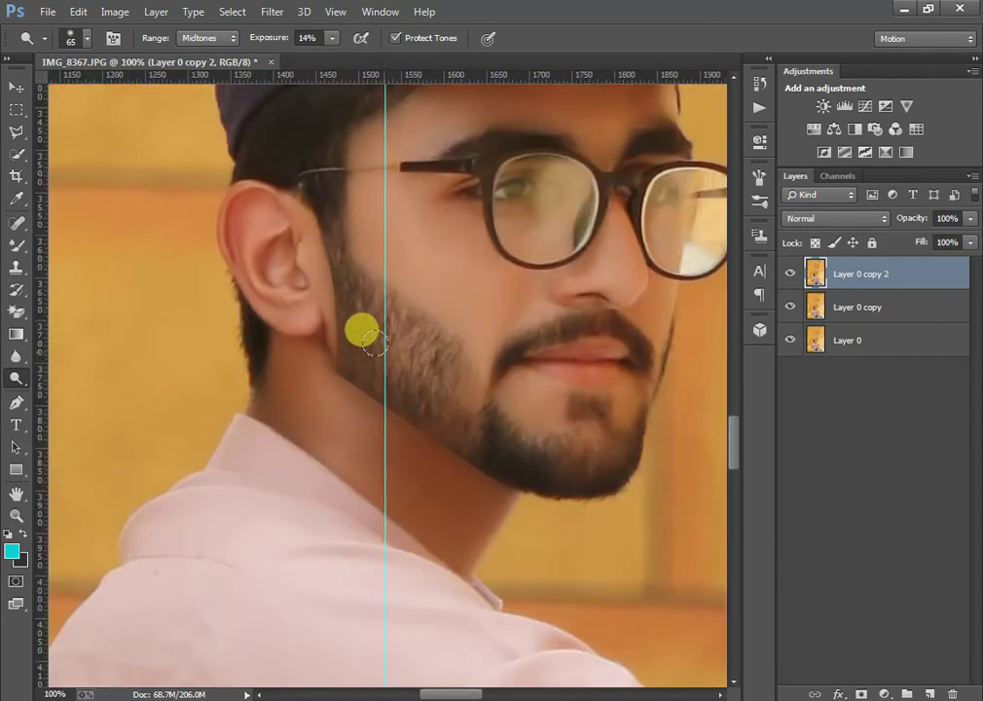
key("ctrl+plus")
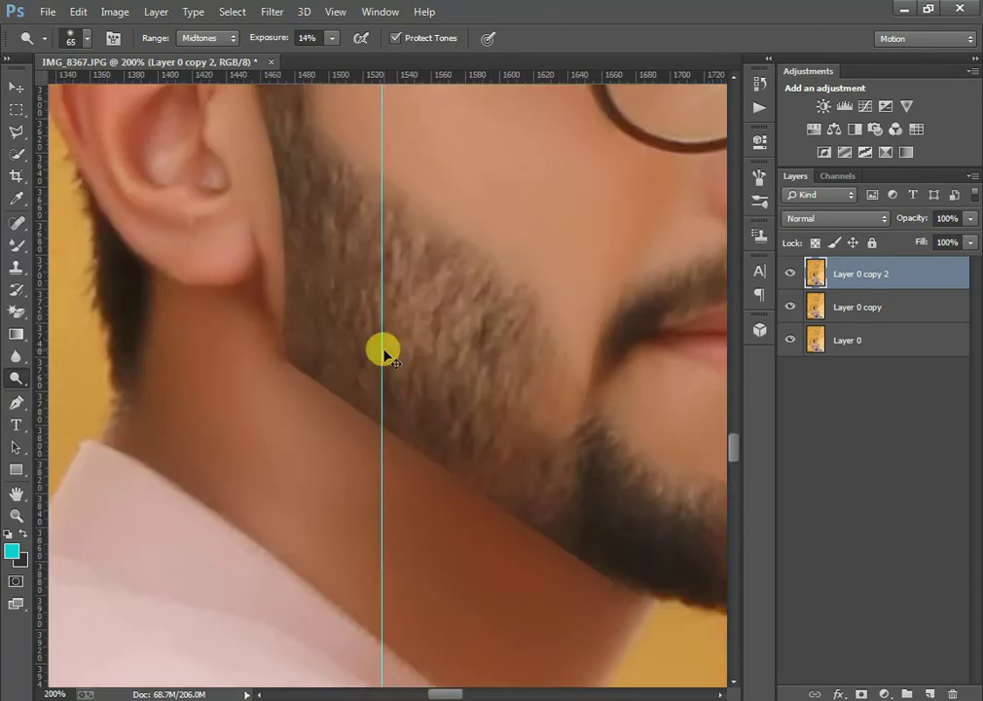
key("ctrl+minus")
scroll(652, 271, "up", 3)
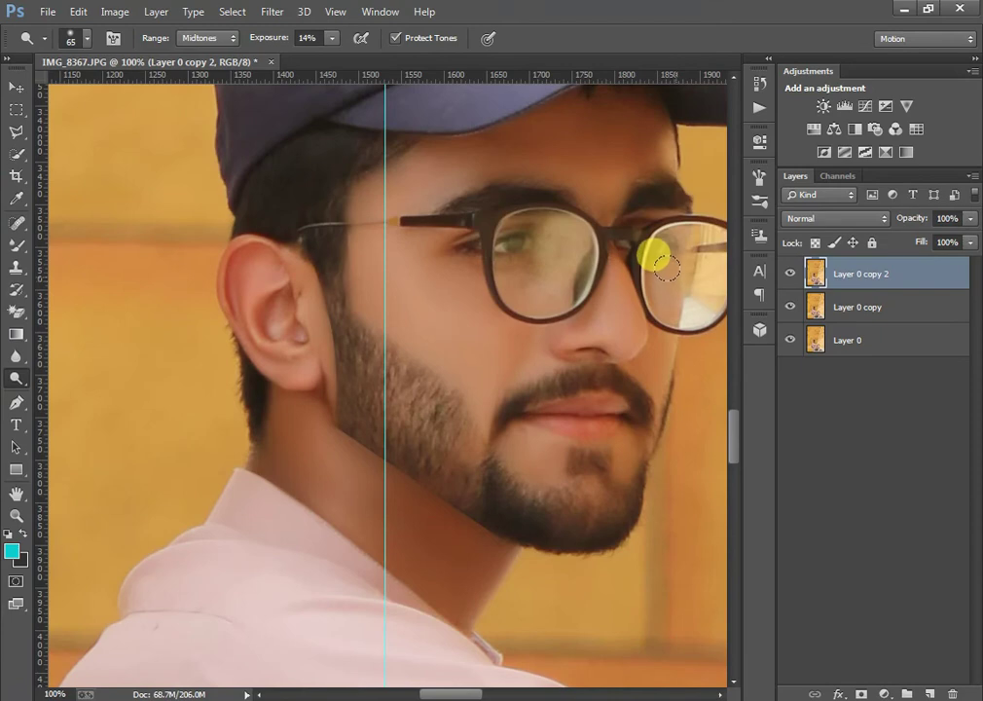
left_click(789, 275)
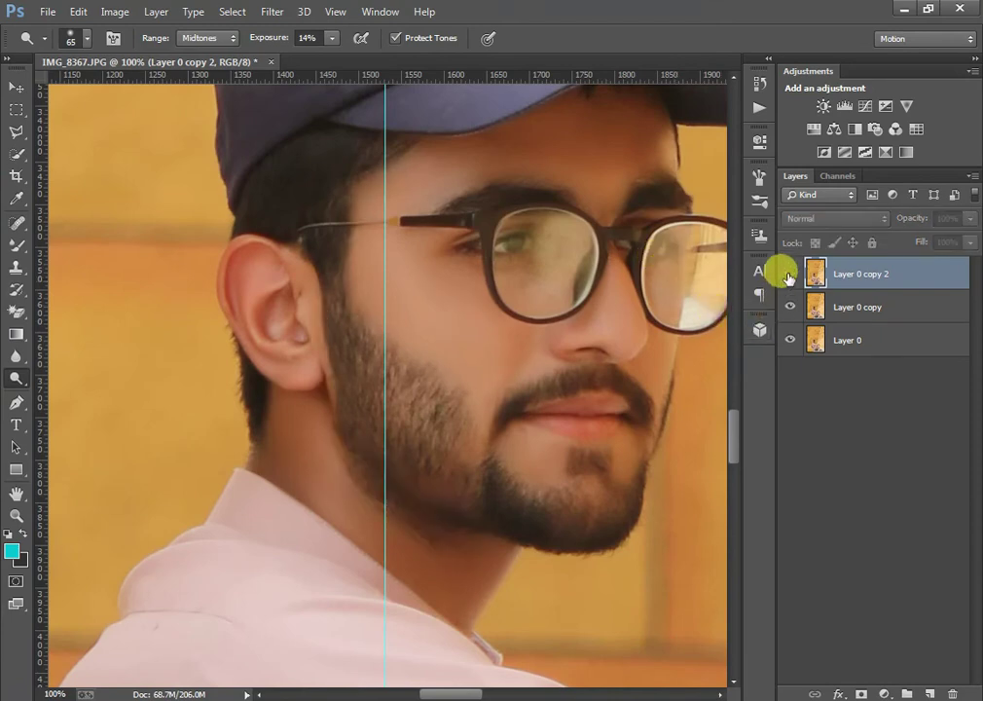
left_click(788, 275)
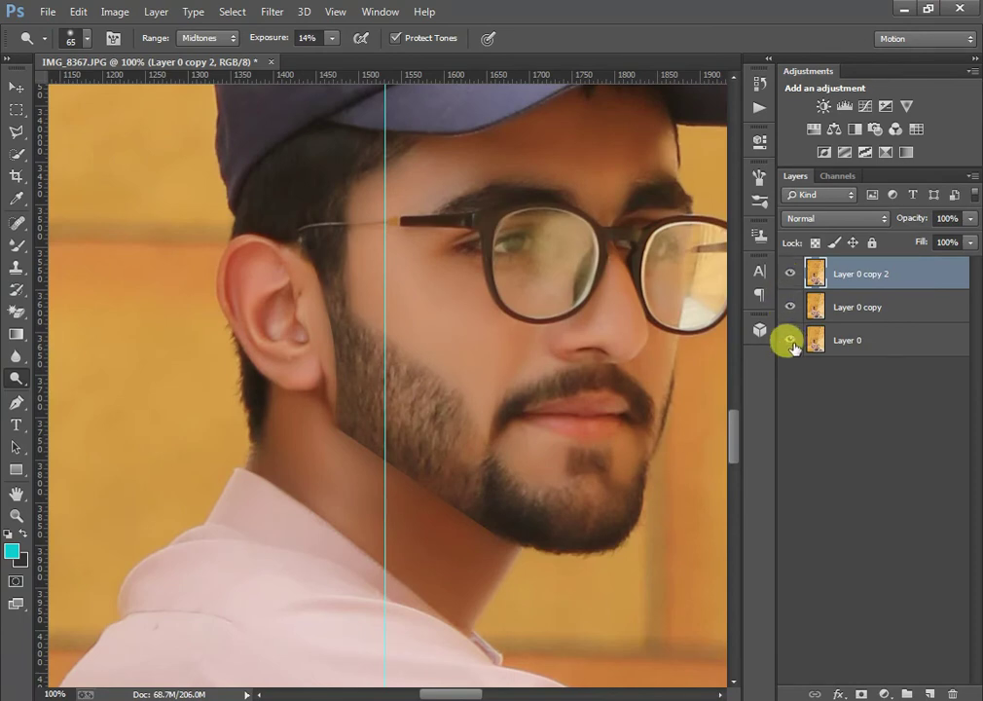
- Compare the portrait with and without Layer 0 copy 2, and examine the retouched man within the whole photo
left_click(790, 274)
left_click(789, 273)
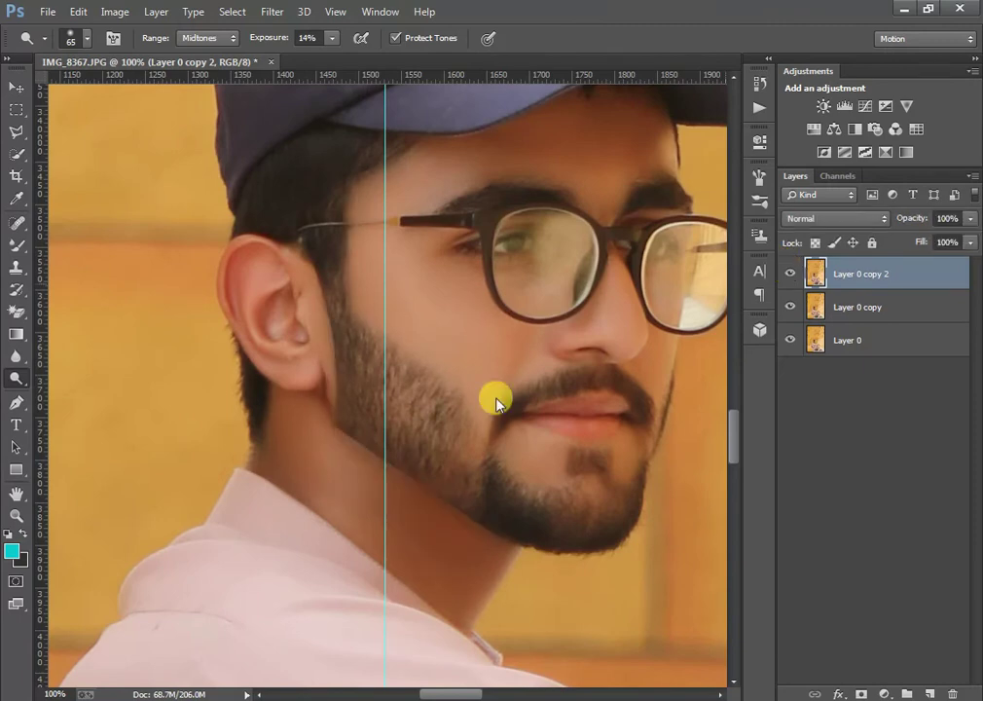
key("ctrl+minus")
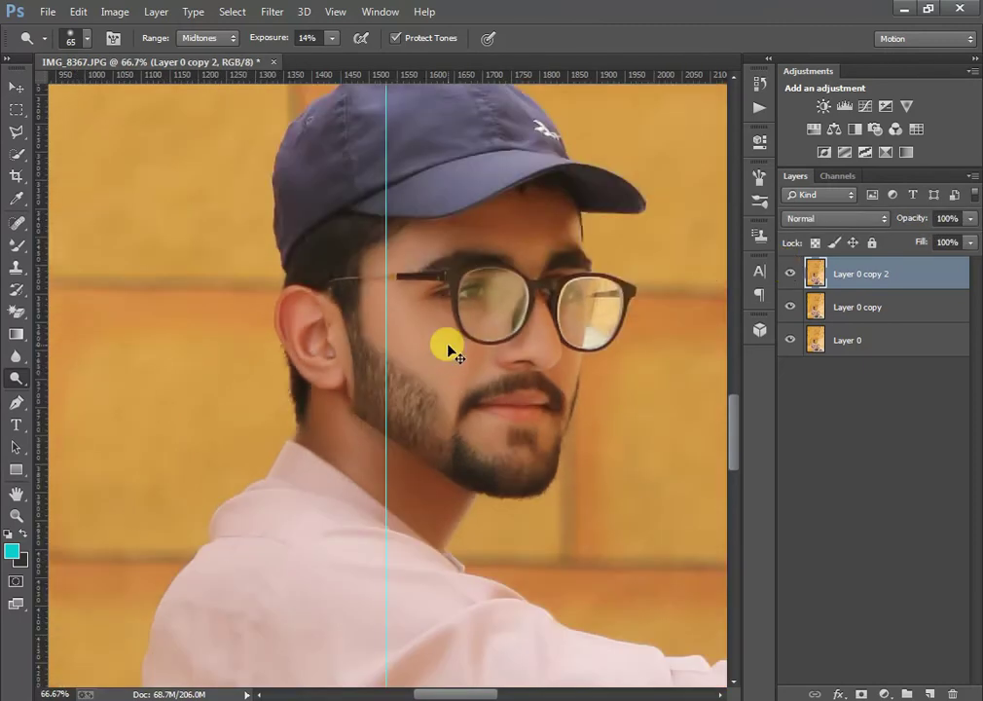
key("ctrl+minus")
key("ctrl+minus")
key("ctrl+minus")
key("ctrl+minus")
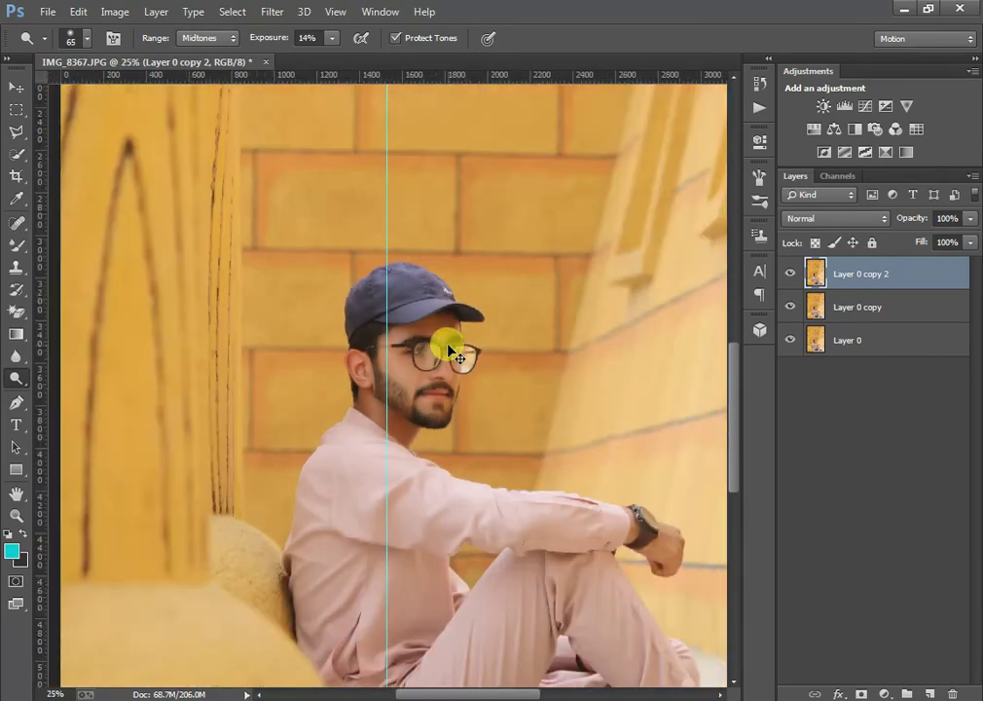
key("ctrl+minus")
key("ctrl+plus")
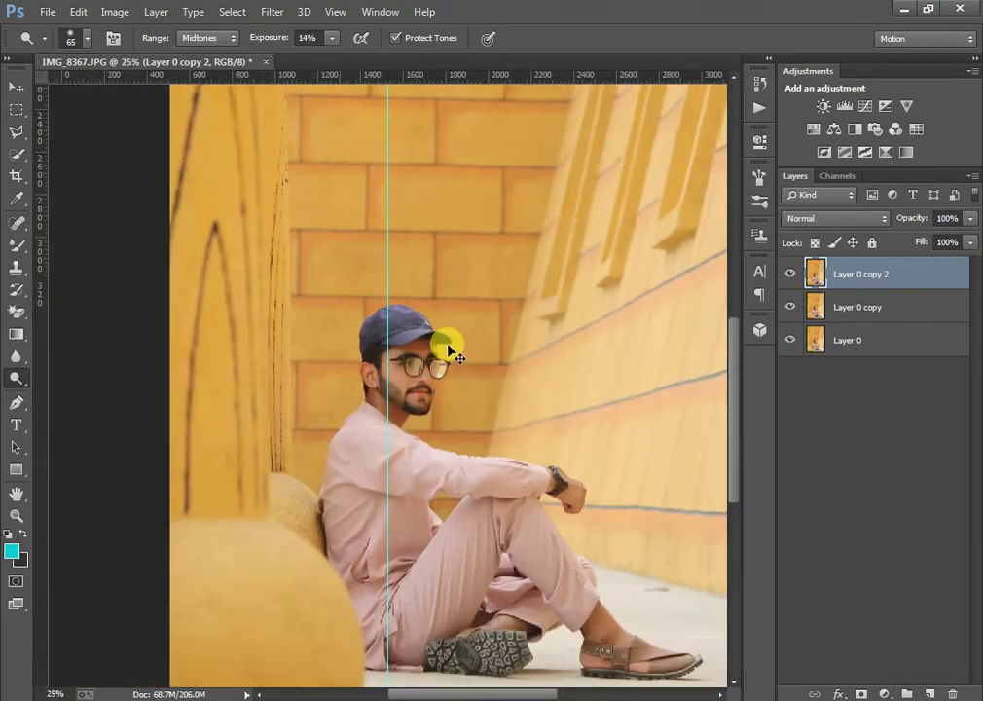
key("ctrl+plus")
key("ctrl+minus")
key("ctrl+minus")
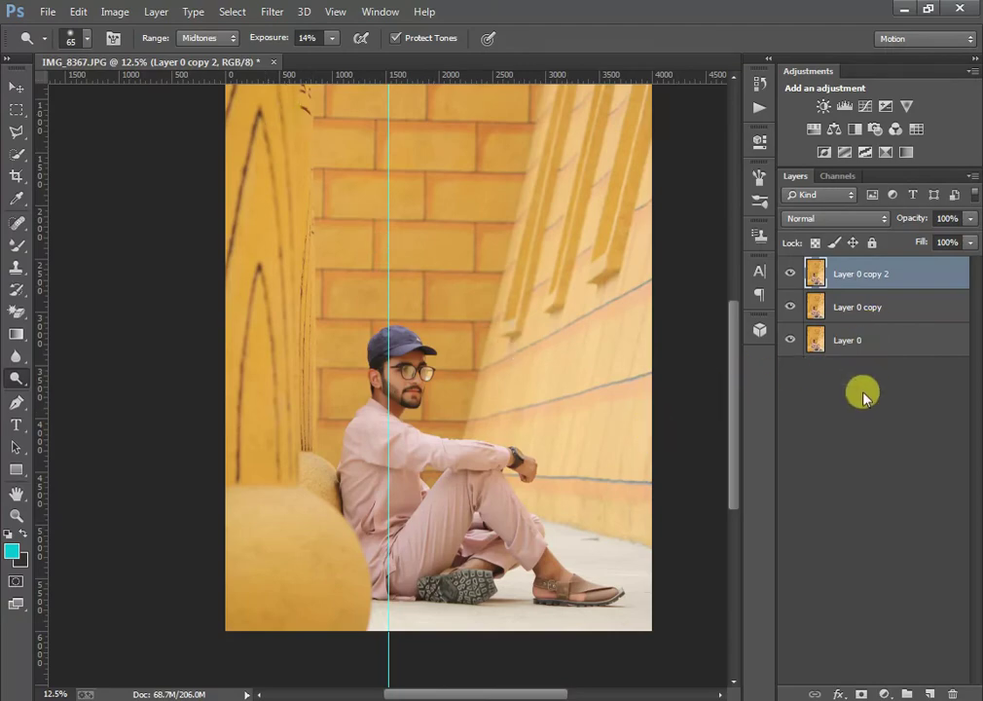
- Merge Layer 0 copy 2, Layer 0 copy and Layer 0 into a single layer and duplicate the merged layer
left_click(844, 303, "shift")
right_click(846, 280)
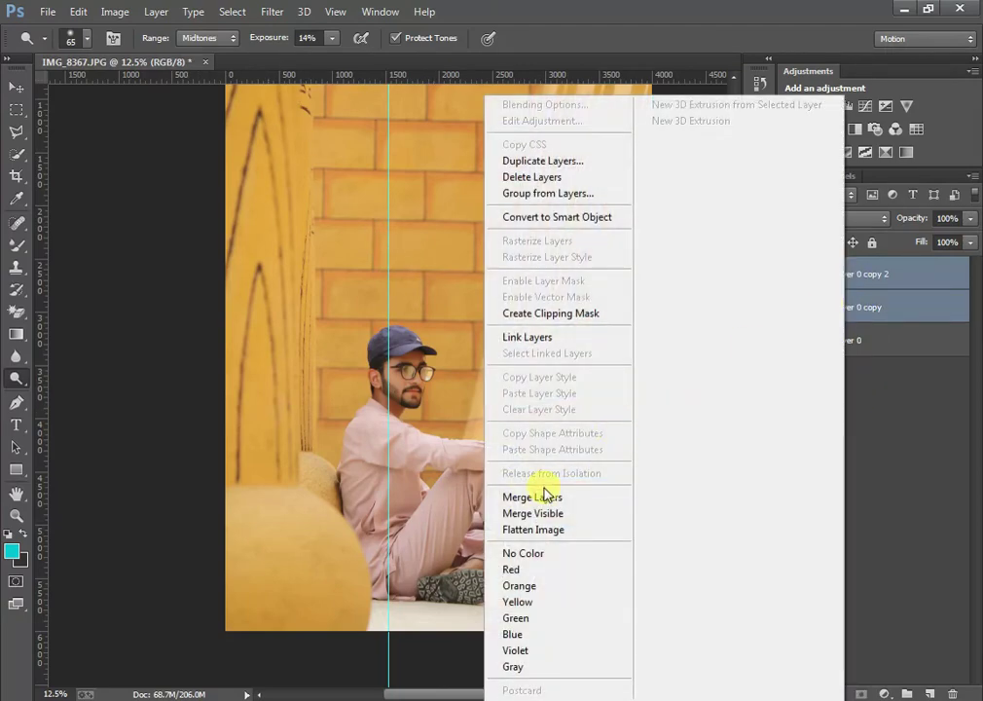
left_click(538, 497)
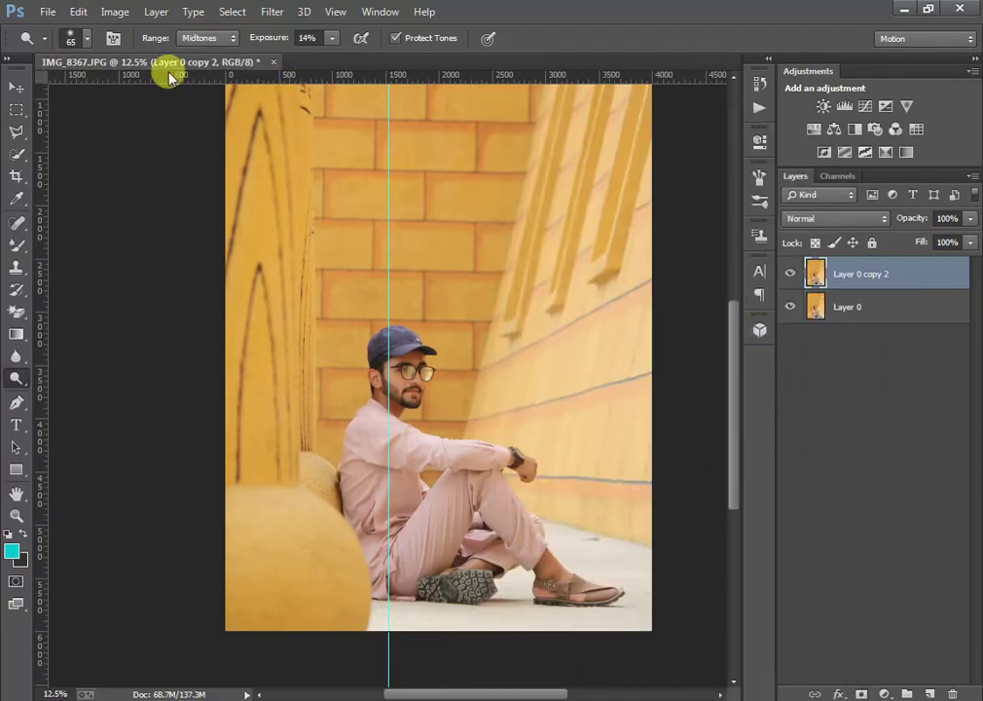
left_click(852, 306, "shift")
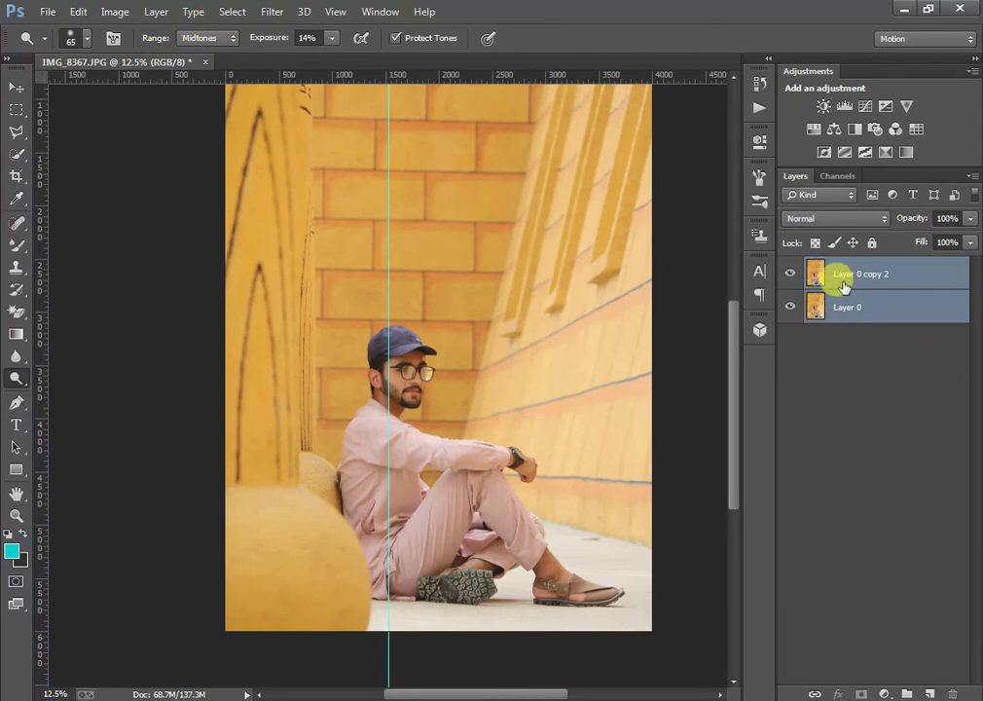
right_click(829, 276)
left_click(545, 497)
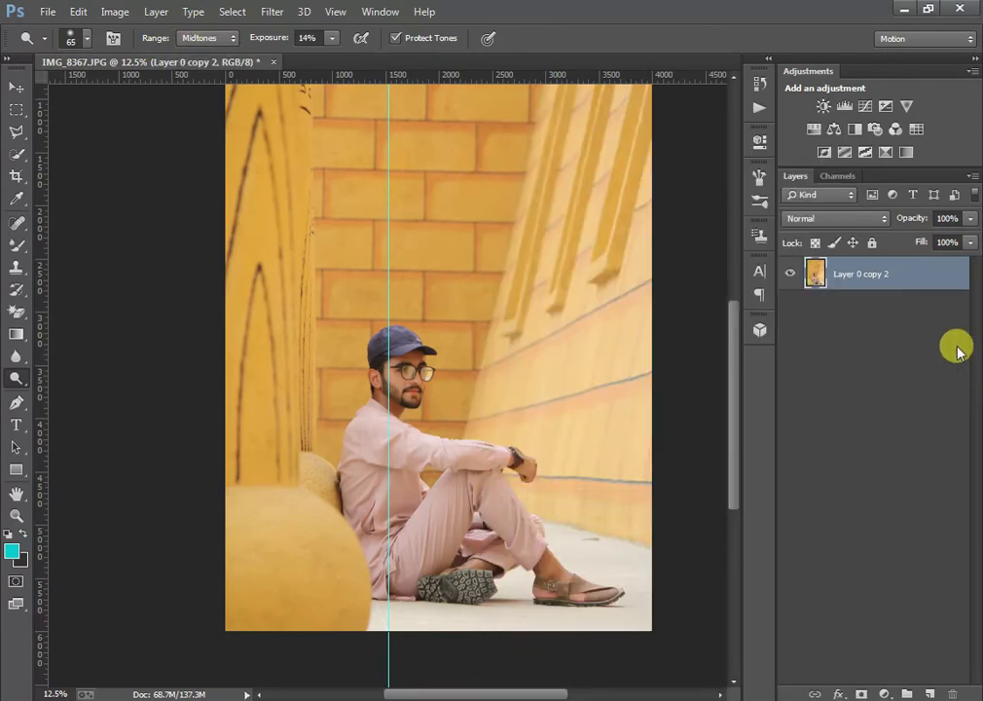
key("ctrl+j")
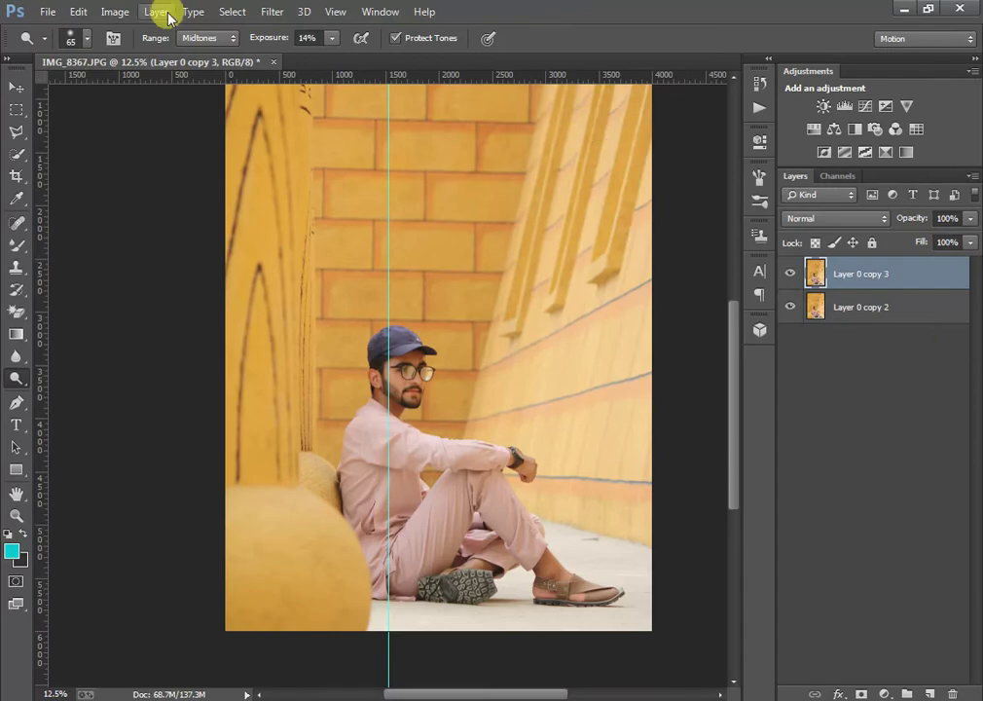
- In the Camera Raw Filter, set exposure to -0.15, highlights -100, shadows -12, whites +28, blacks -13 and clarity +9
left_click(270, 12)
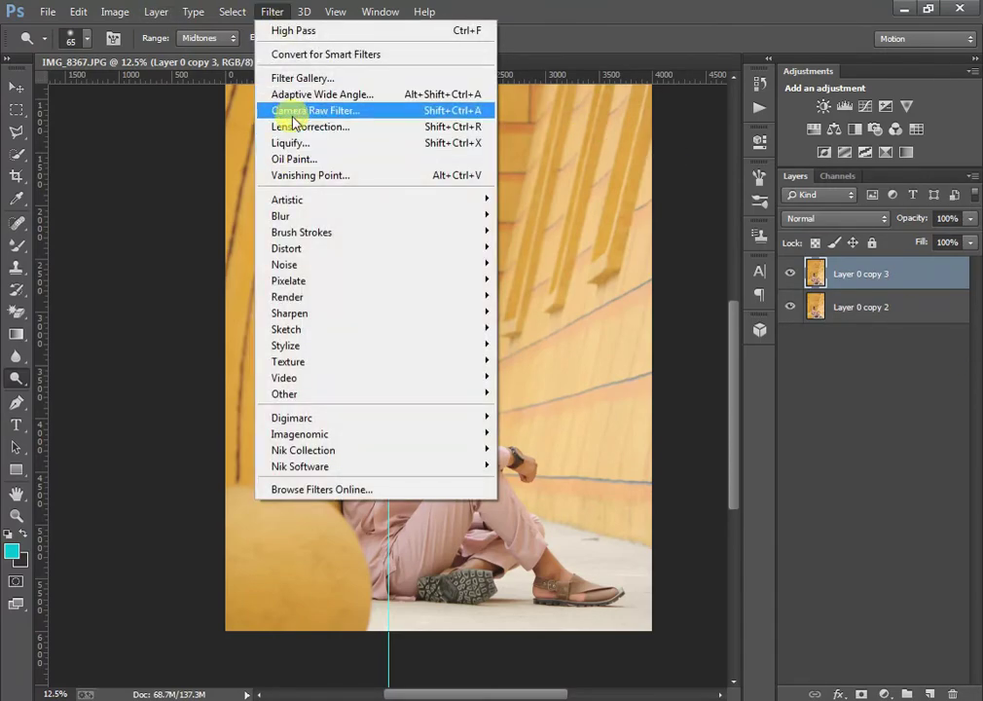
left_click(331, 110)
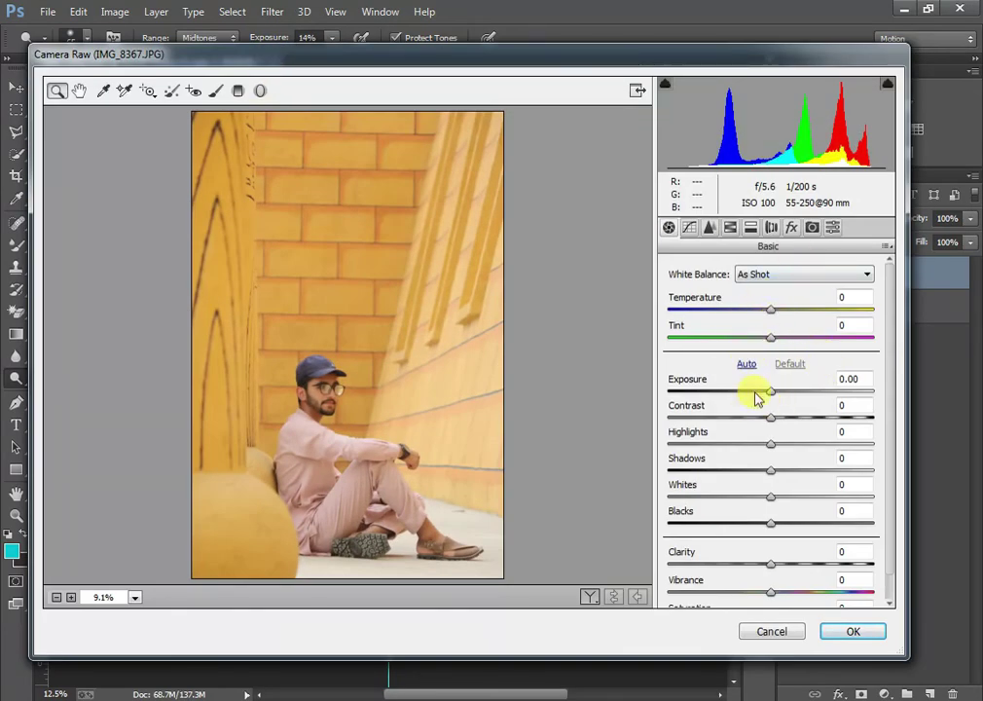
left_click(768, 394)
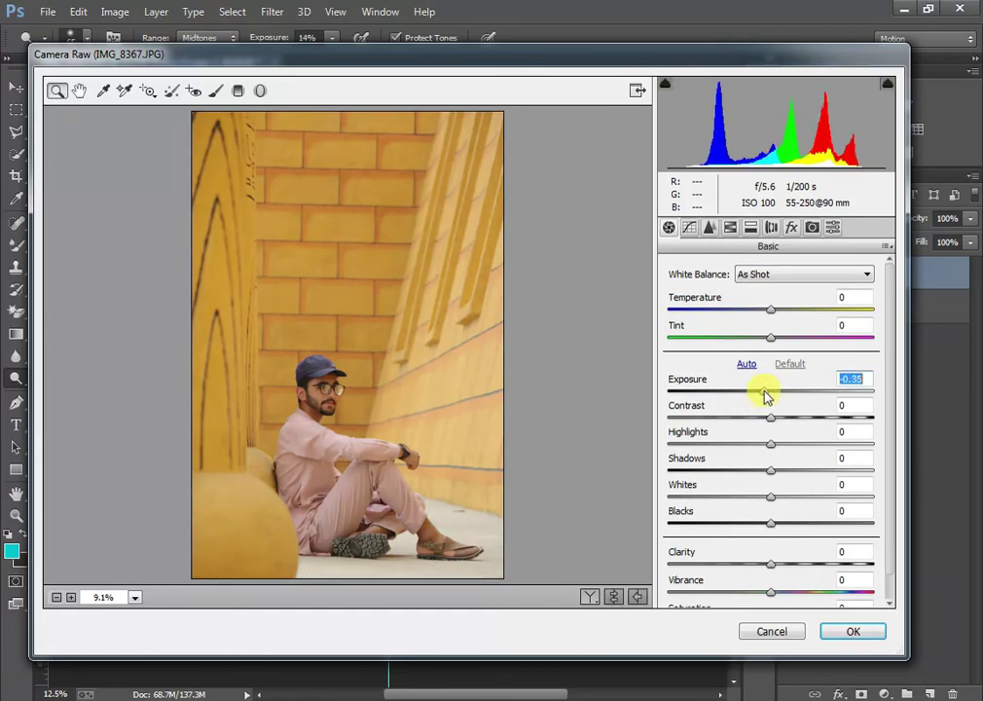
left_click_drag(768, 394, 765, 395)
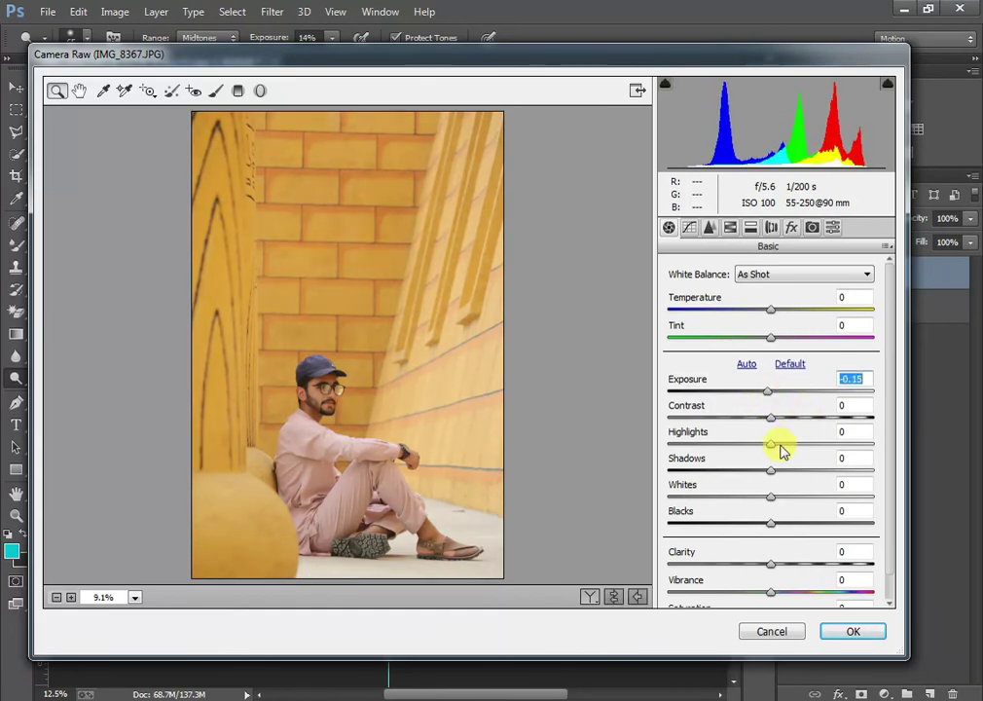
left_click_drag(761, 446, 659, 443)
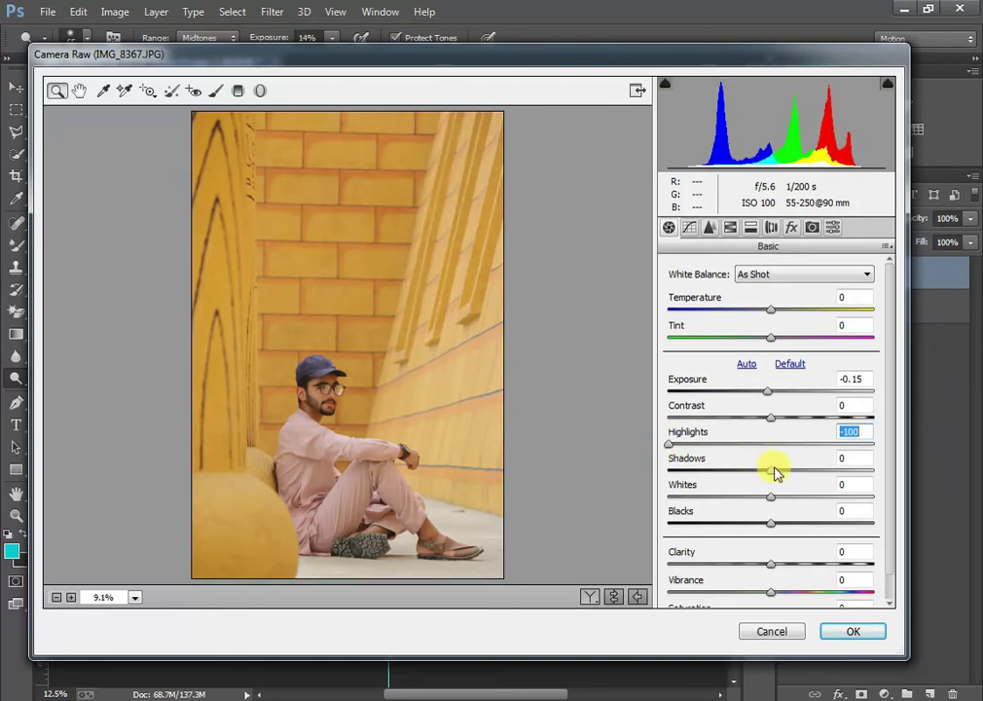
left_click_drag(776, 472, 761, 537)
scroll(808, 560, "down", 1)
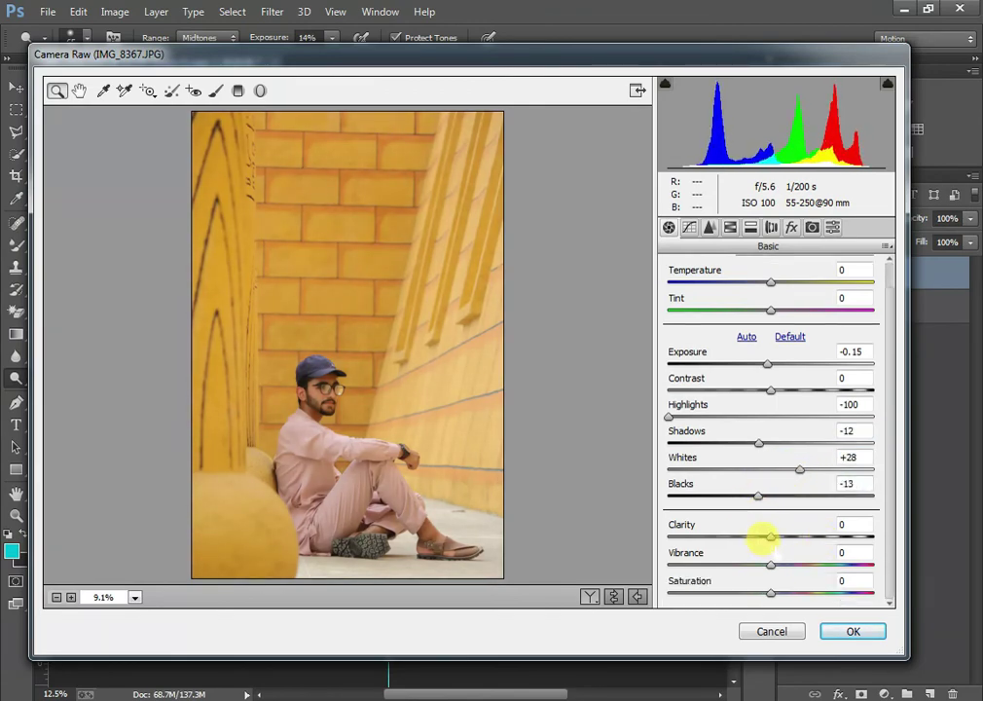
left_click_drag(771, 539, 780, 538)
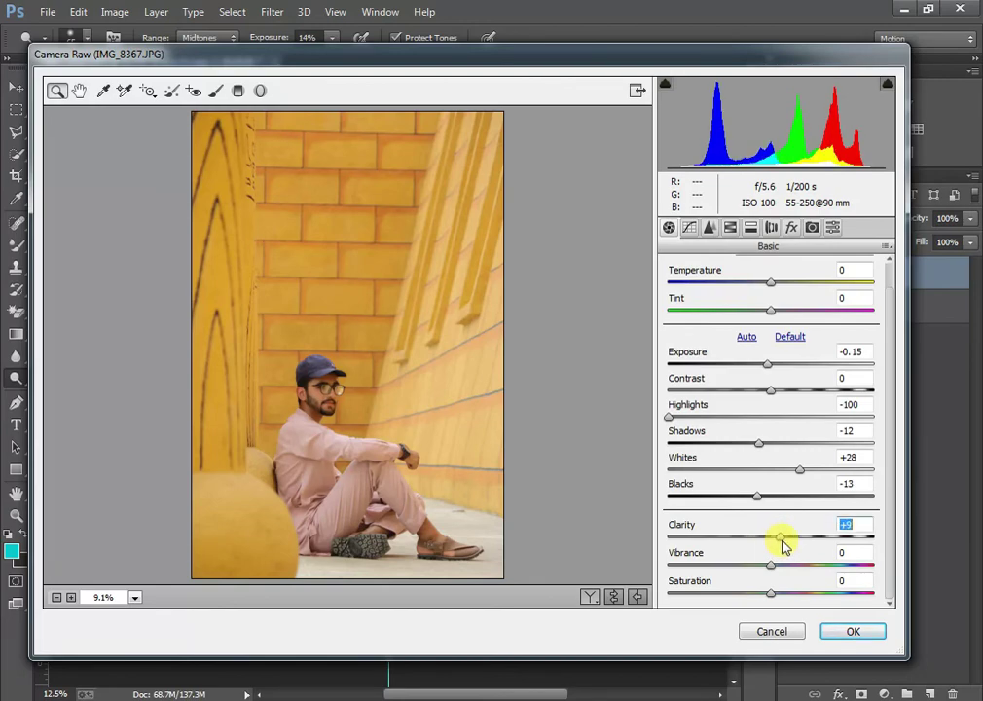
- Adjust the parametric tone curve to highlights +19, lights +11, darks -11 and shadows -7
left_click(689, 227)
scroll(756, 521, "down", 1)
left_click_drag(768, 513, 766, 603)
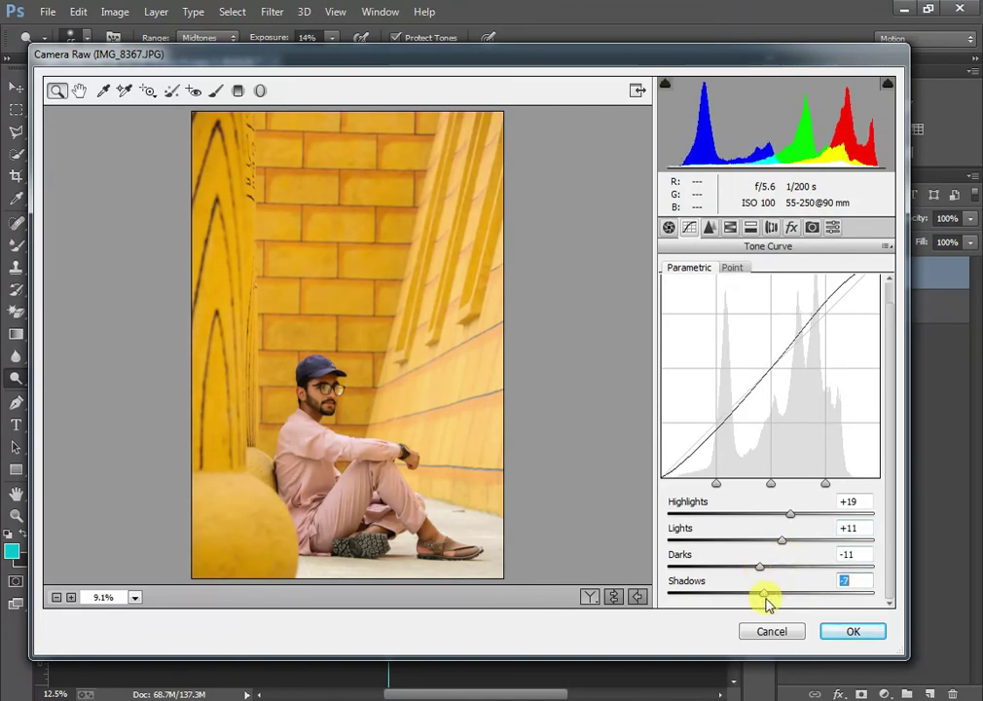
- Shift the HSL hue values to reds -28, yellows -4 and blues -13
left_click(730, 226)
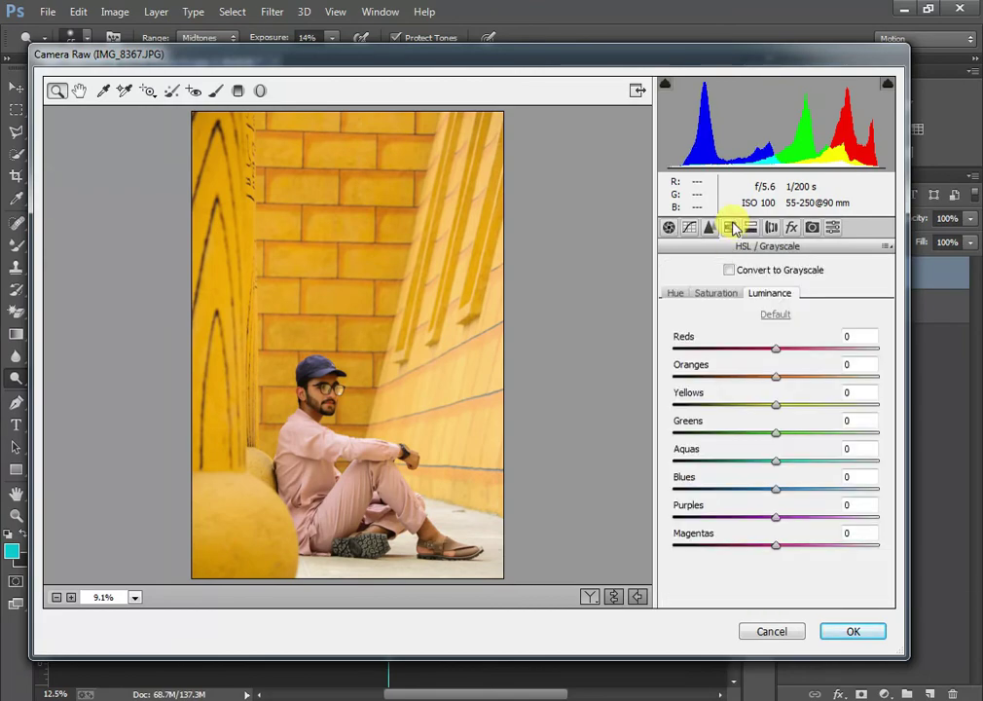
left_click(673, 294)
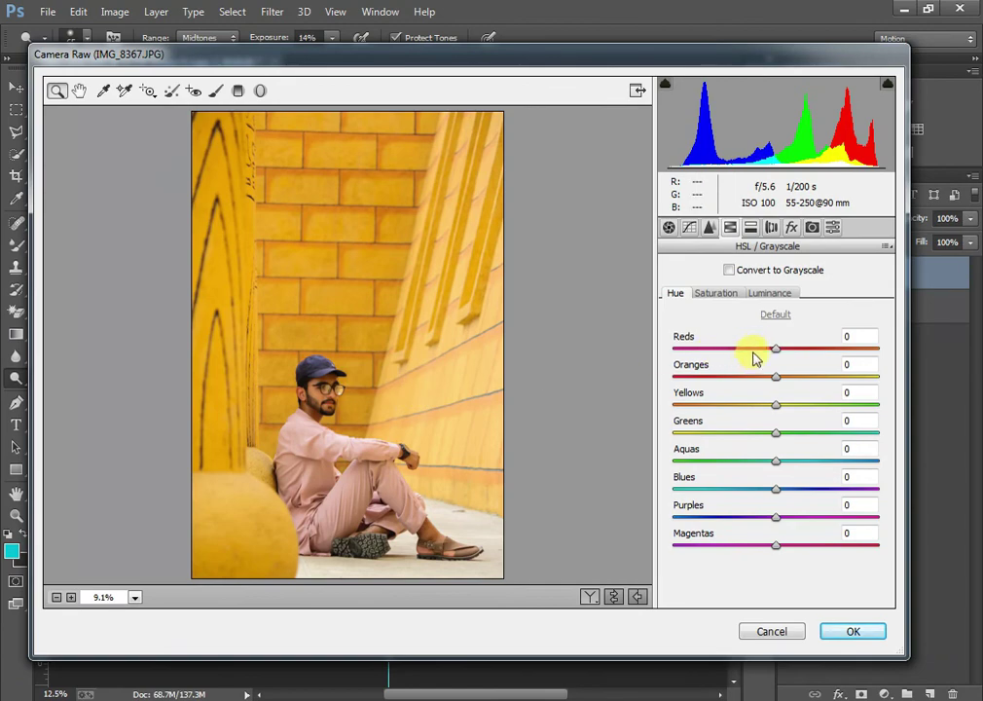
mouse_move(764, 353)
left_mouse_down()
mouse_move(732, 352)
mouse_move(747, 356)
left_mouse_up()
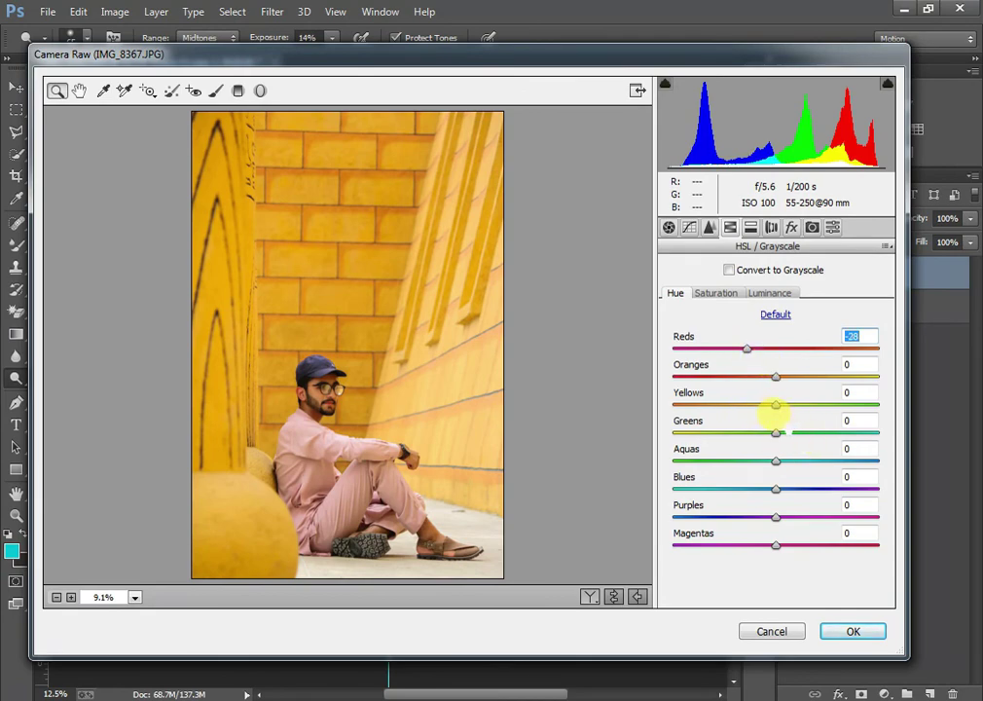
mouse_move(776, 406)
left_mouse_down()
mouse_move(794, 407)
mouse_move(749, 408)
mouse_move(790, 416)
mouse_move(775, 413)
left_mouse_up()
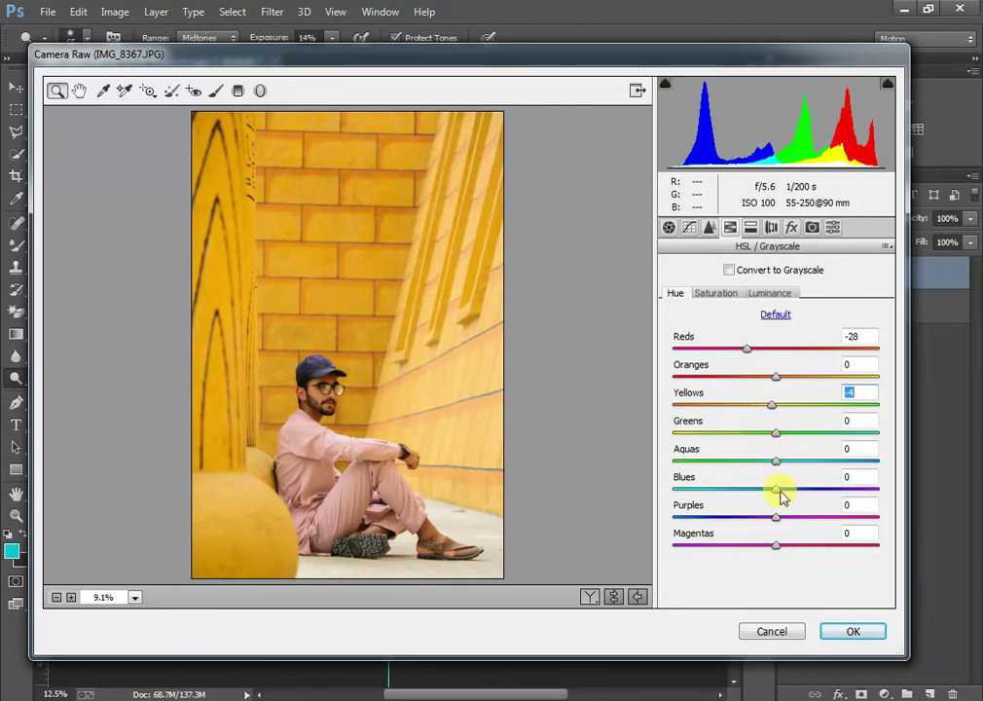
left_click_drag(779, 494, 761, 493)
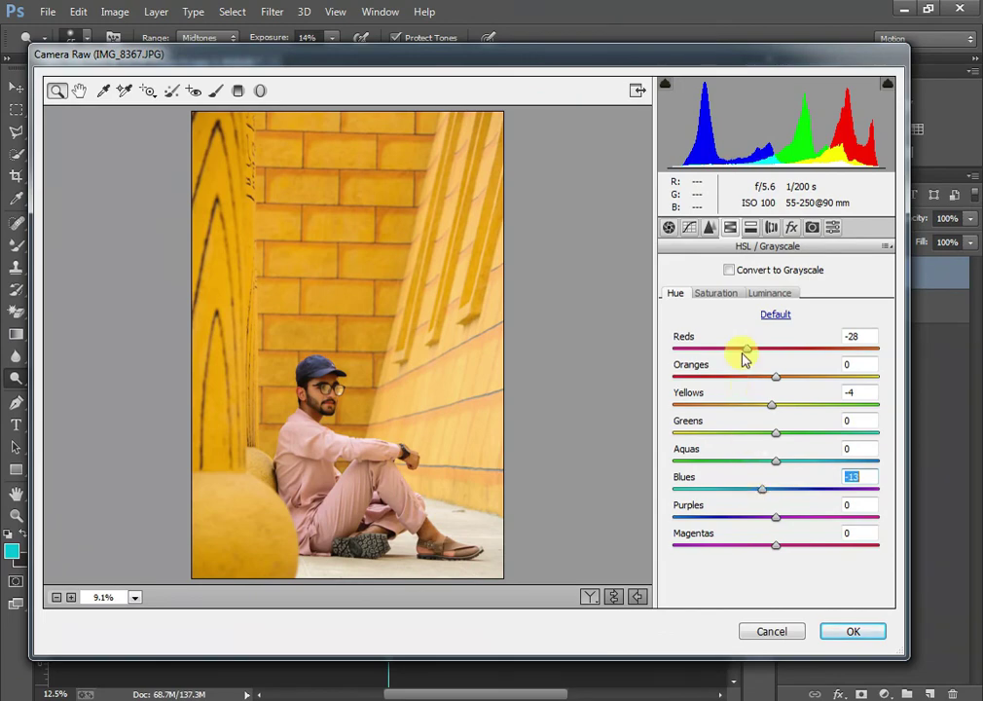
- Raise the HSL saturation to reds +31, yellows +50 and blues +48
left_click(715, 293)
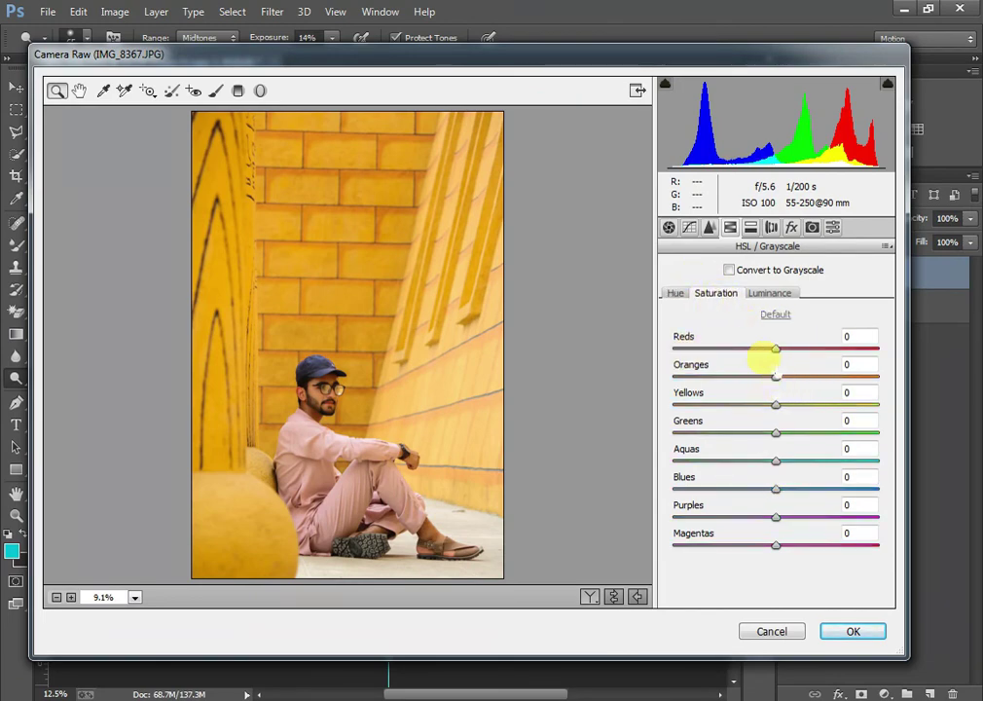
left_click_drag(785, 356, 810, 350)
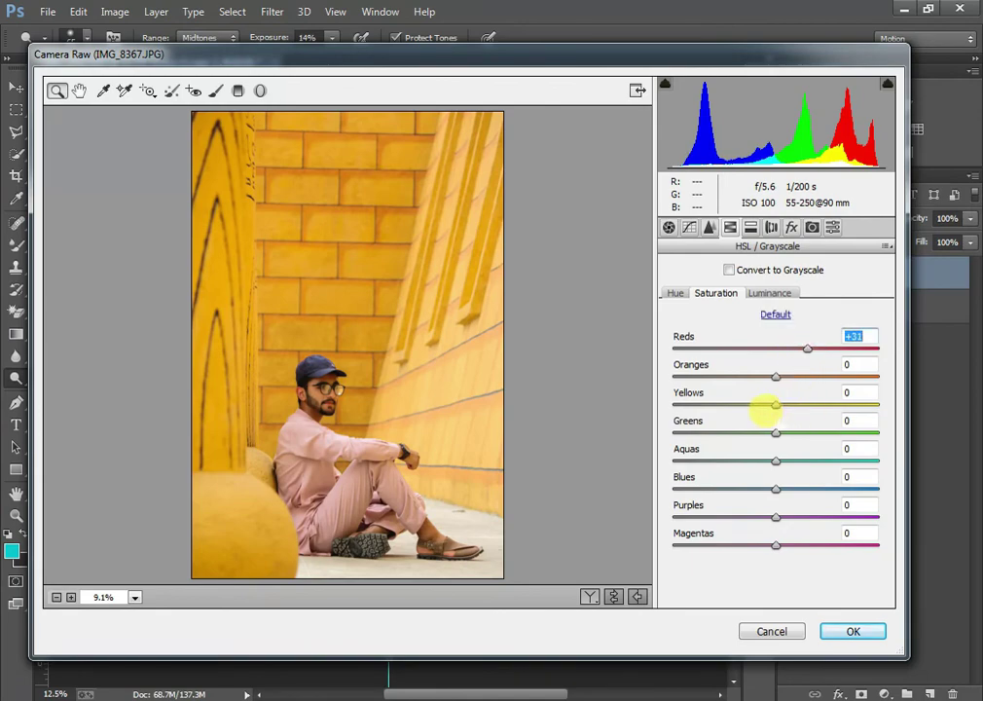
left_click_drag(769, 407, 830, 411)
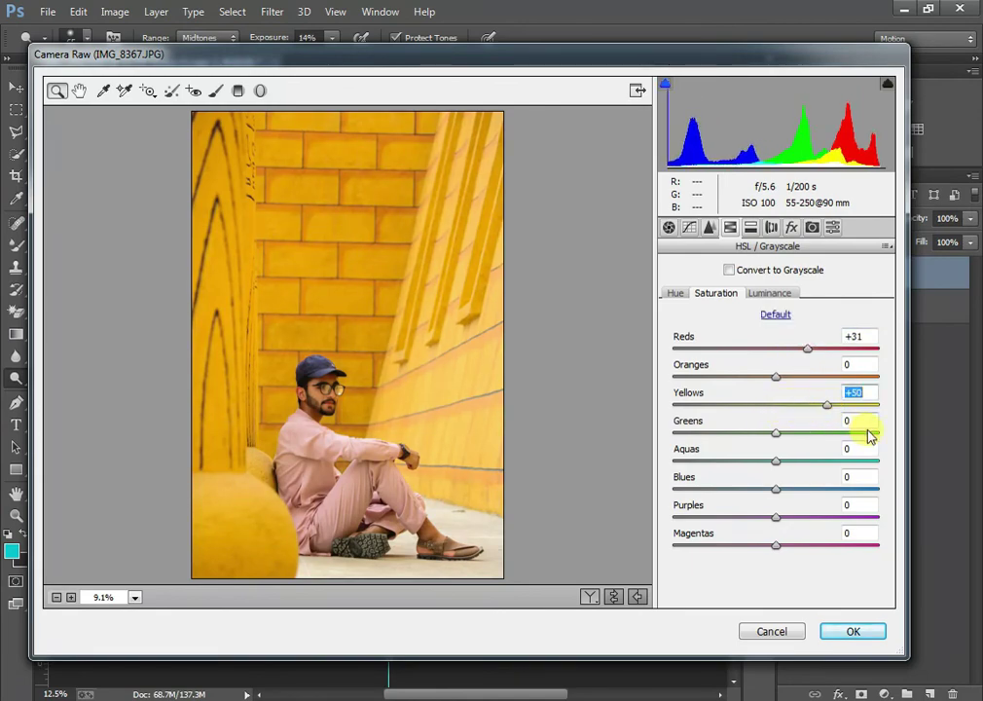
left_click_drag(778, 493, 820, 498)
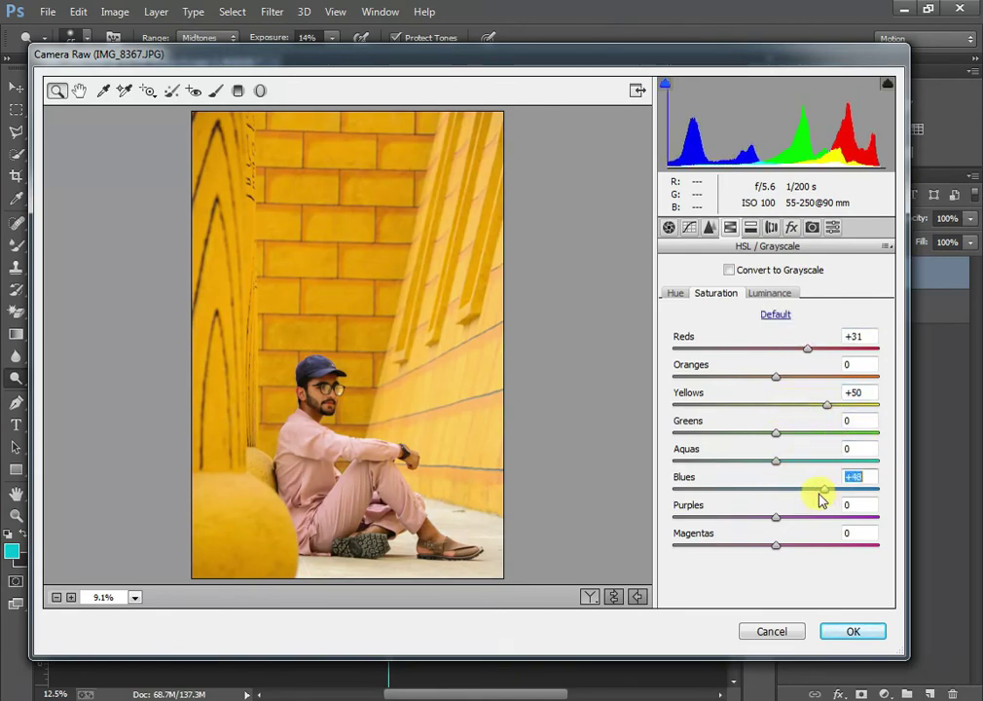
- Brighten the HSL luminance of the reds to +38 and the oranges to +12
left_click(770, 293)
left_click_drag(776, 348, 816, 348)
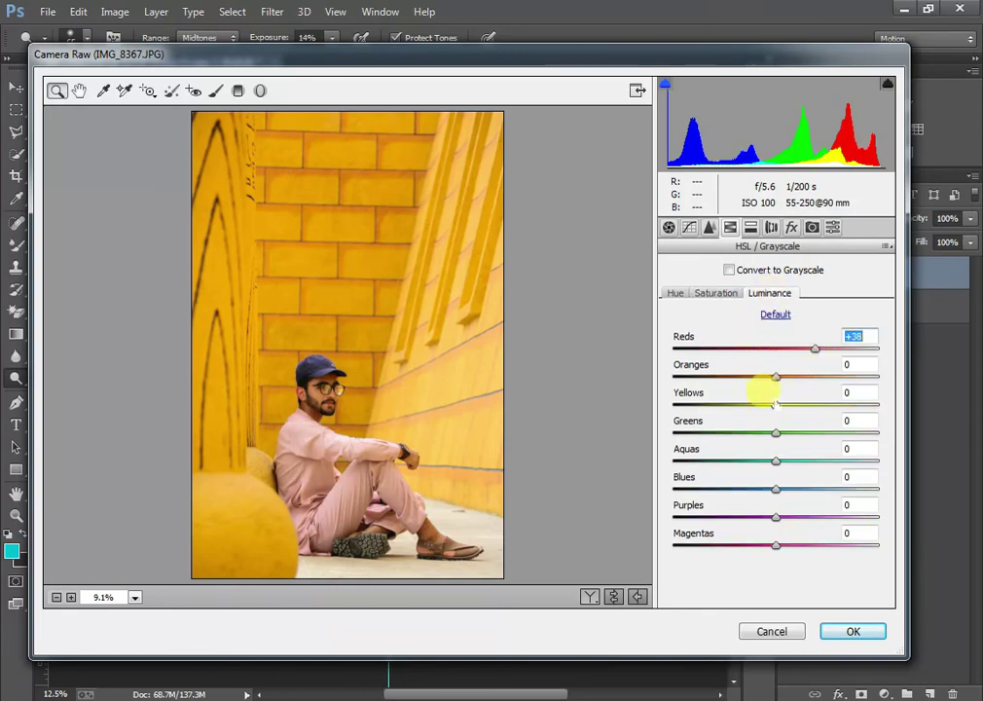
left_click_drag(776, 377, 794, 388)
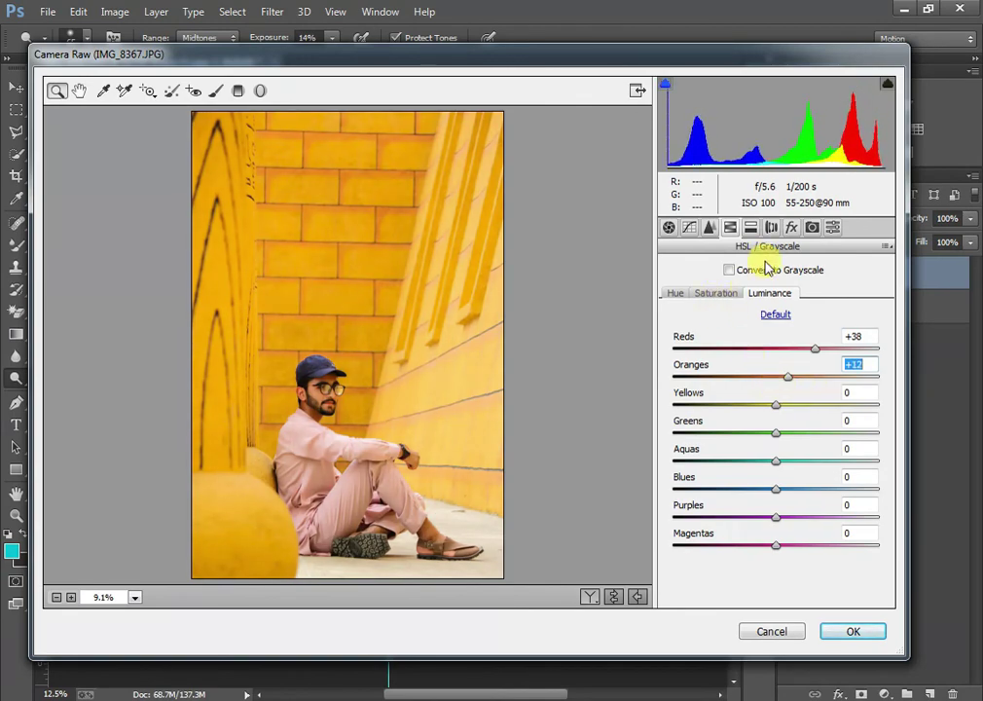
- Add a post-crop vignette with amount -17 and midpoint 47, and apply the Camera Raw adjustments to the duplicated layer
left_click(791, 227)
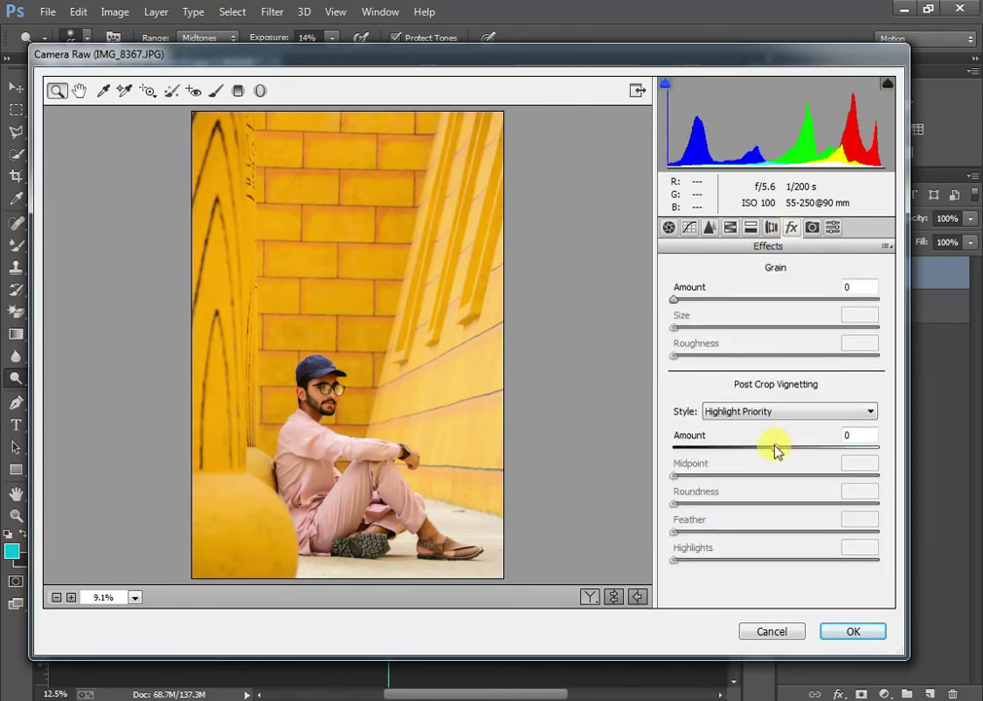
left_click_drag(776, 450, 771, 483)
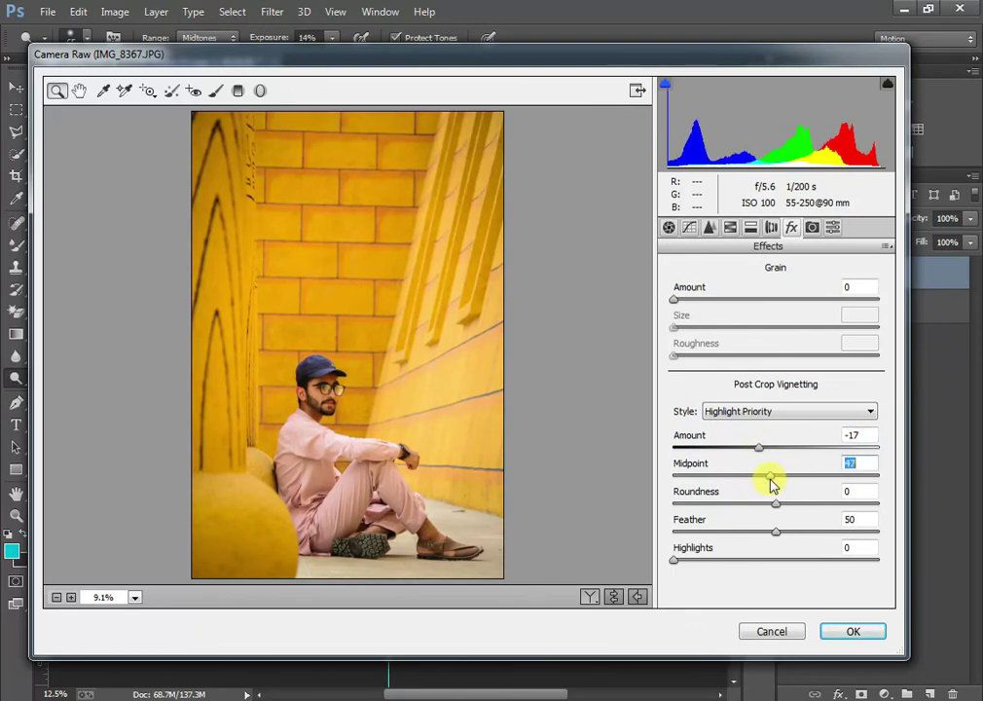
left_click(864, 631)
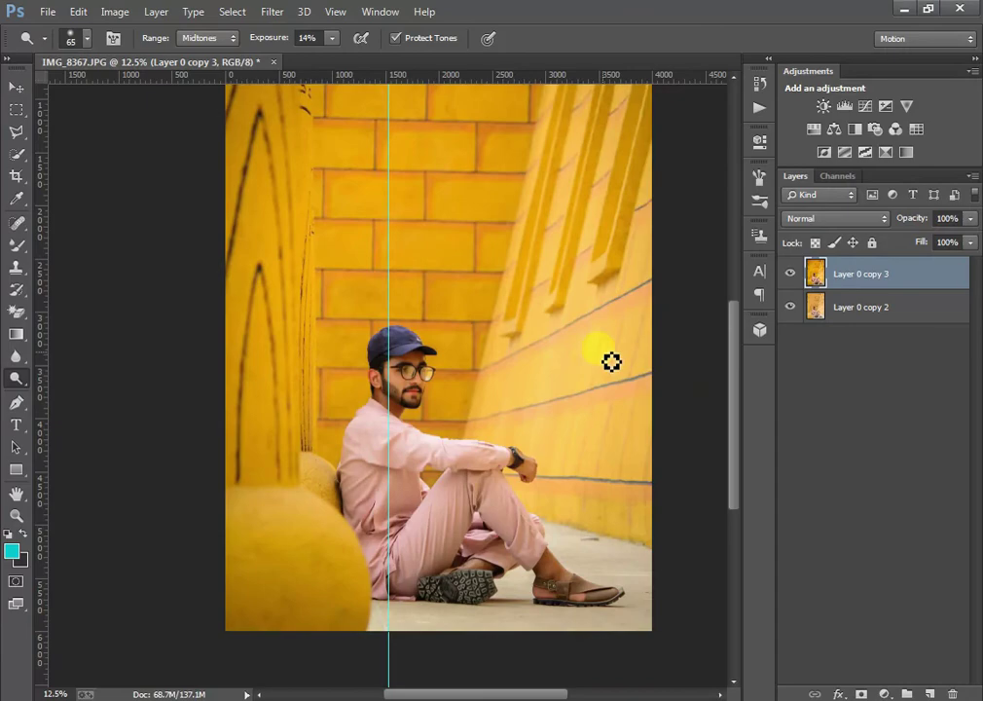
- Compare the photo with and without the Camera Raw grading by hiding and showing Layer 0 copy 3
left_click(789, 275)
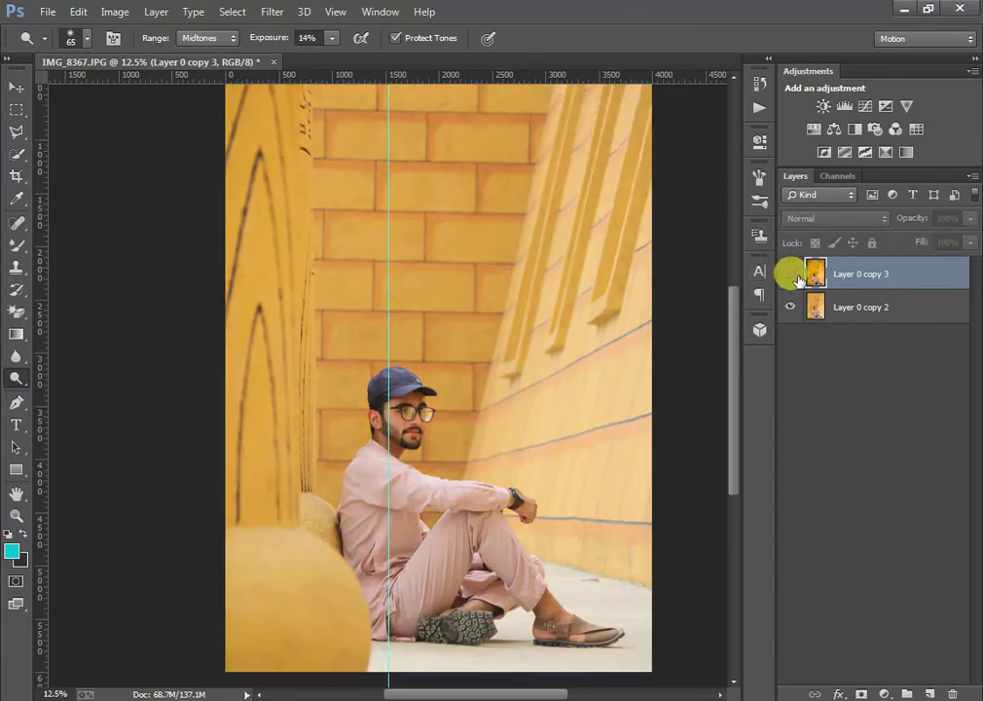
left_click(790, 275)
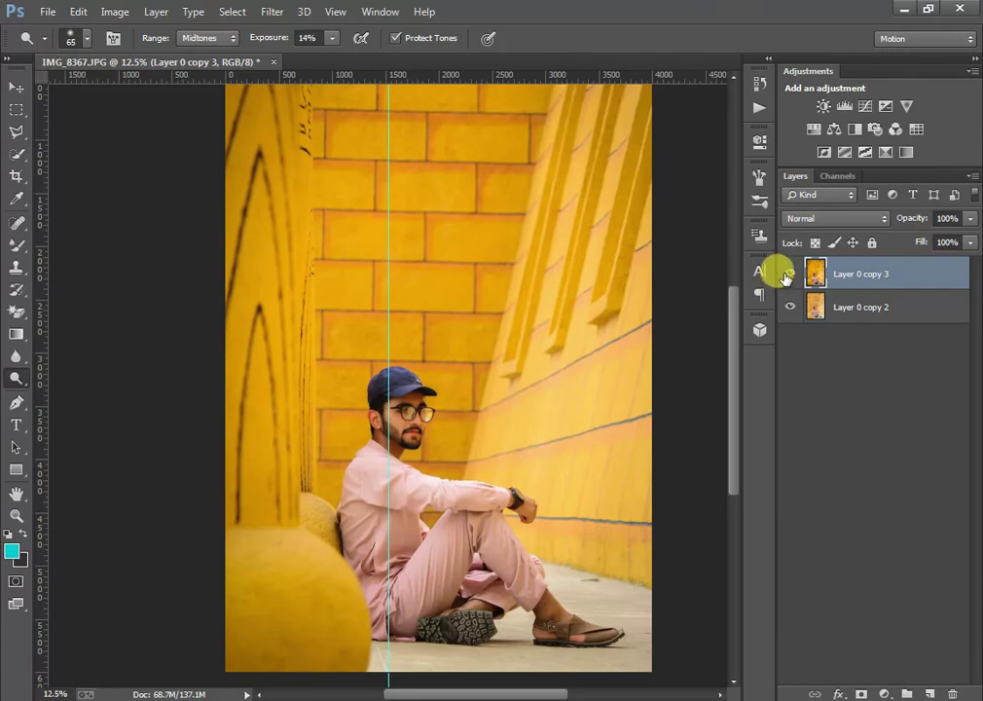